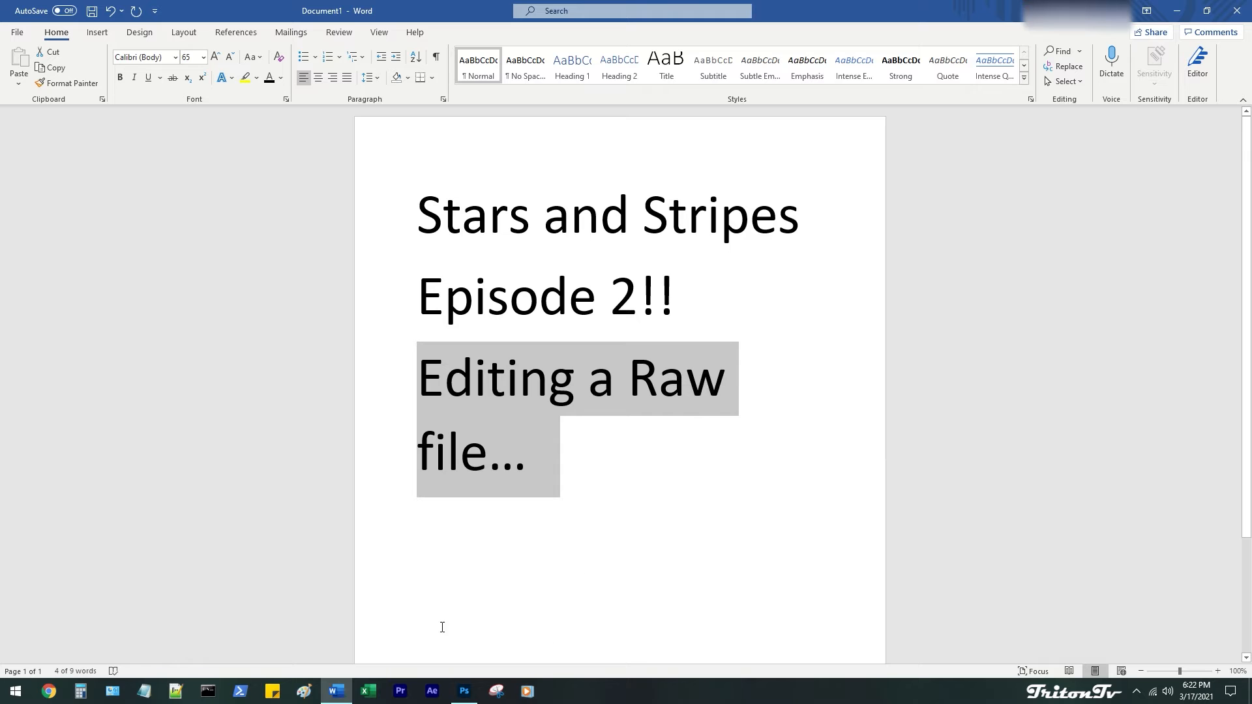
Switch to Camera Raw in Photoshop and review the raw photos in the filmstrip, finishing on DSC00791.ARW
left_click(464, 692)
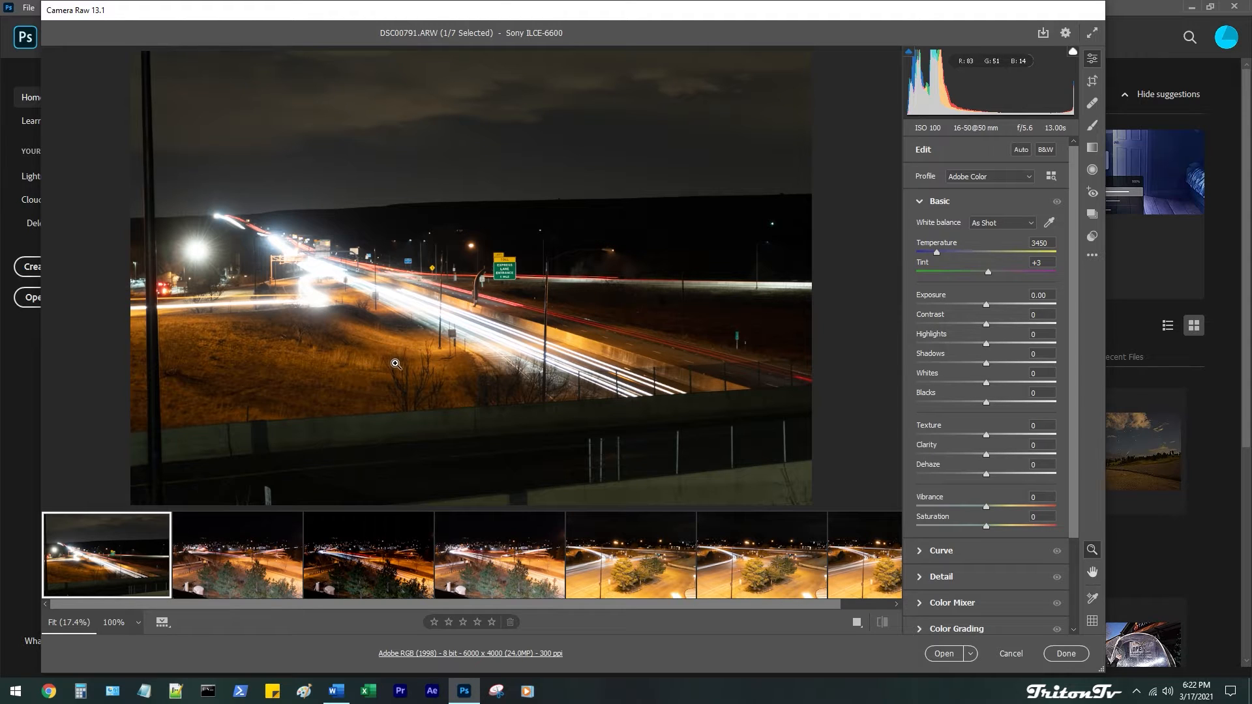
mouse_move(266, 549)
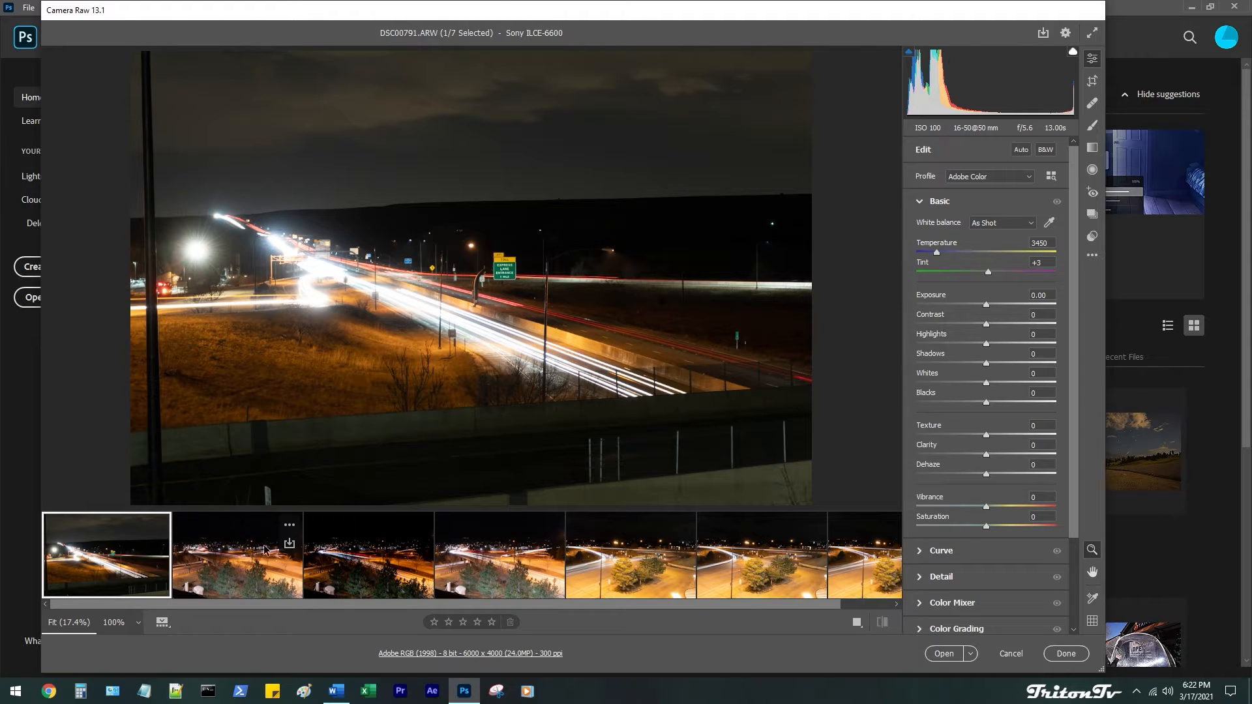
left_click(225, 563)
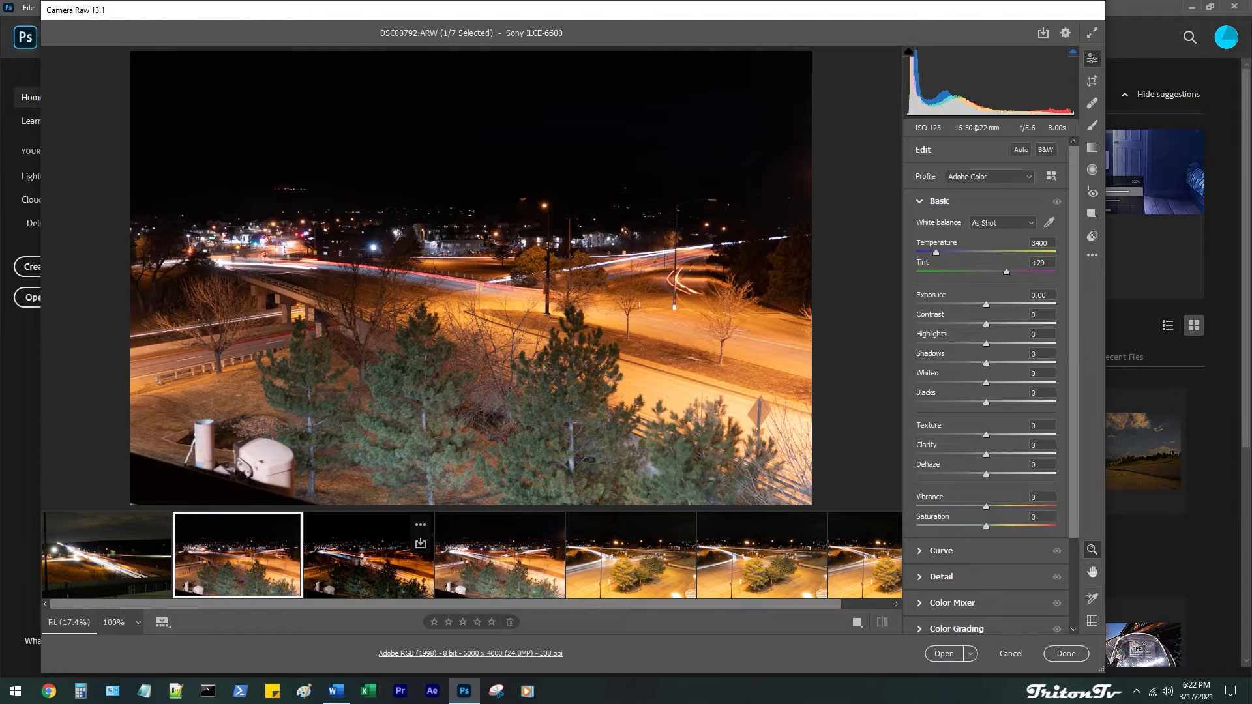
left_click(356, 559)
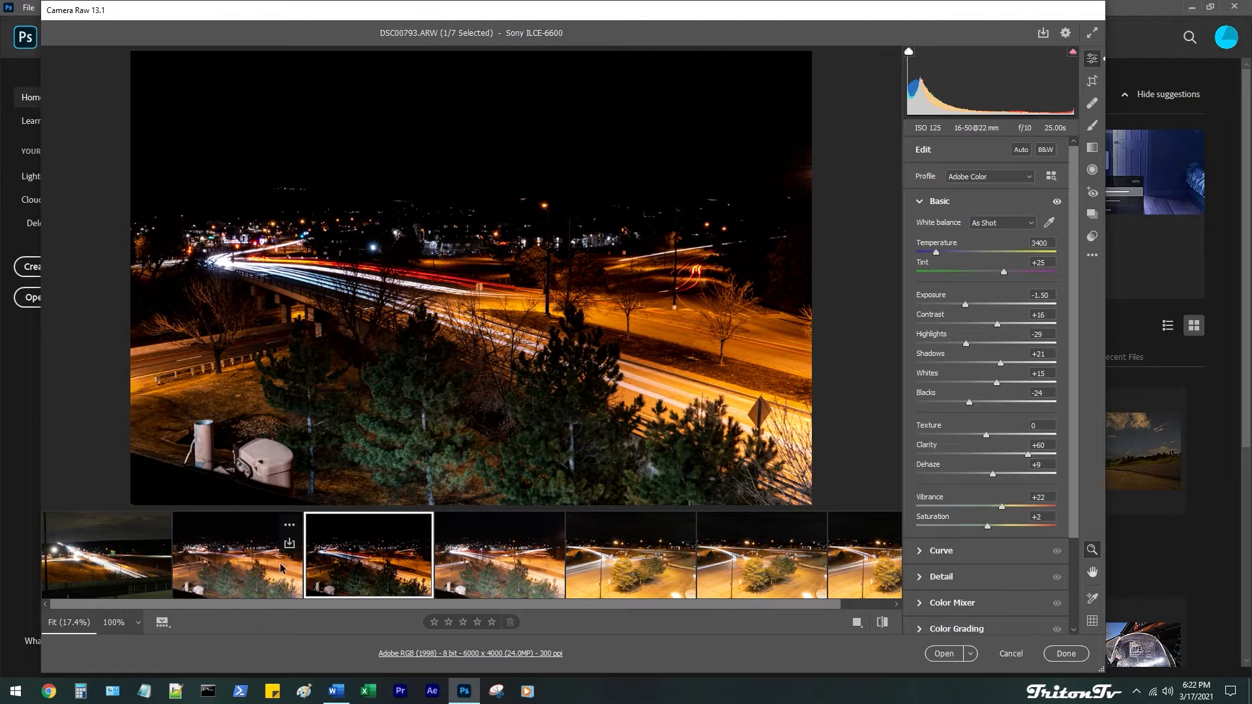
left_click(252, 569)
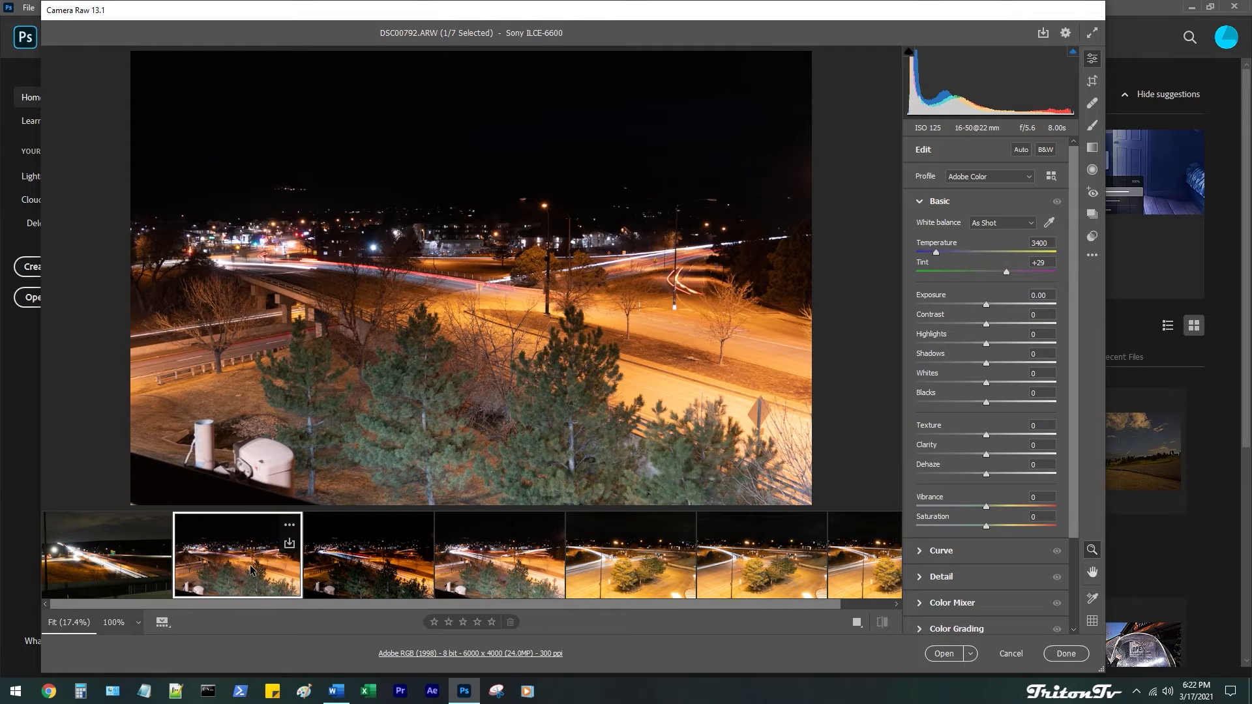
left_click(366, 568)
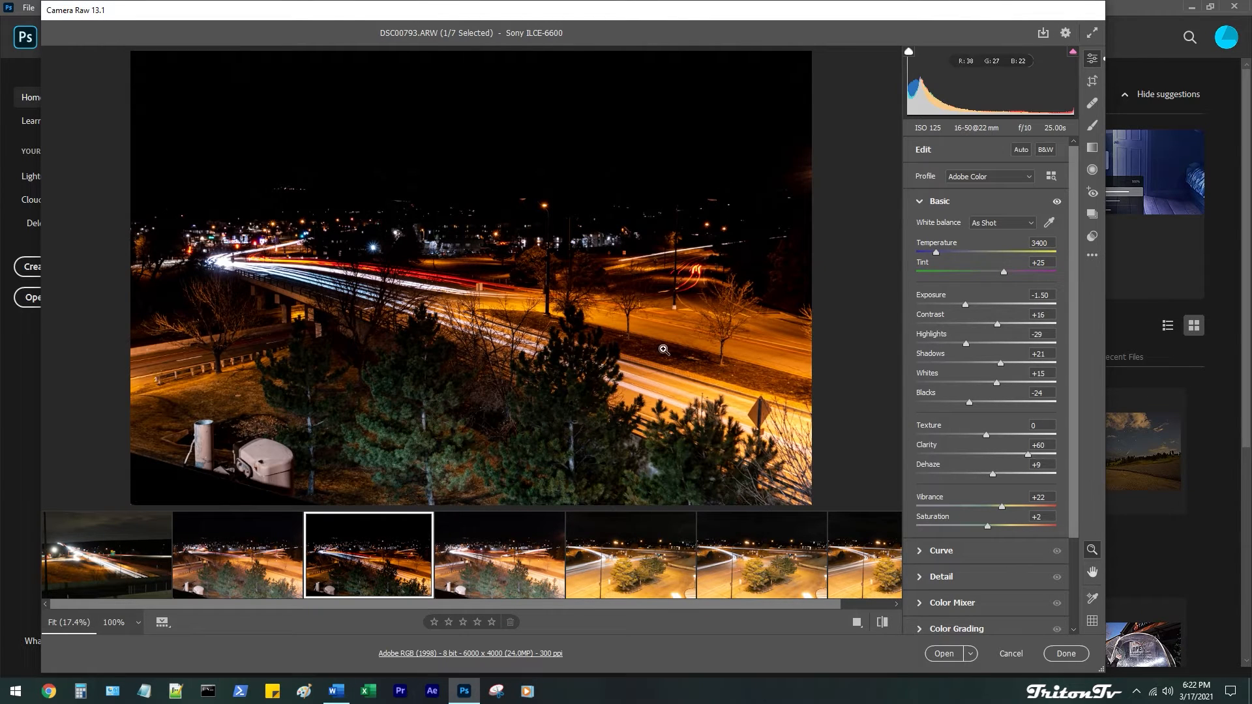
left_click(511, 582)
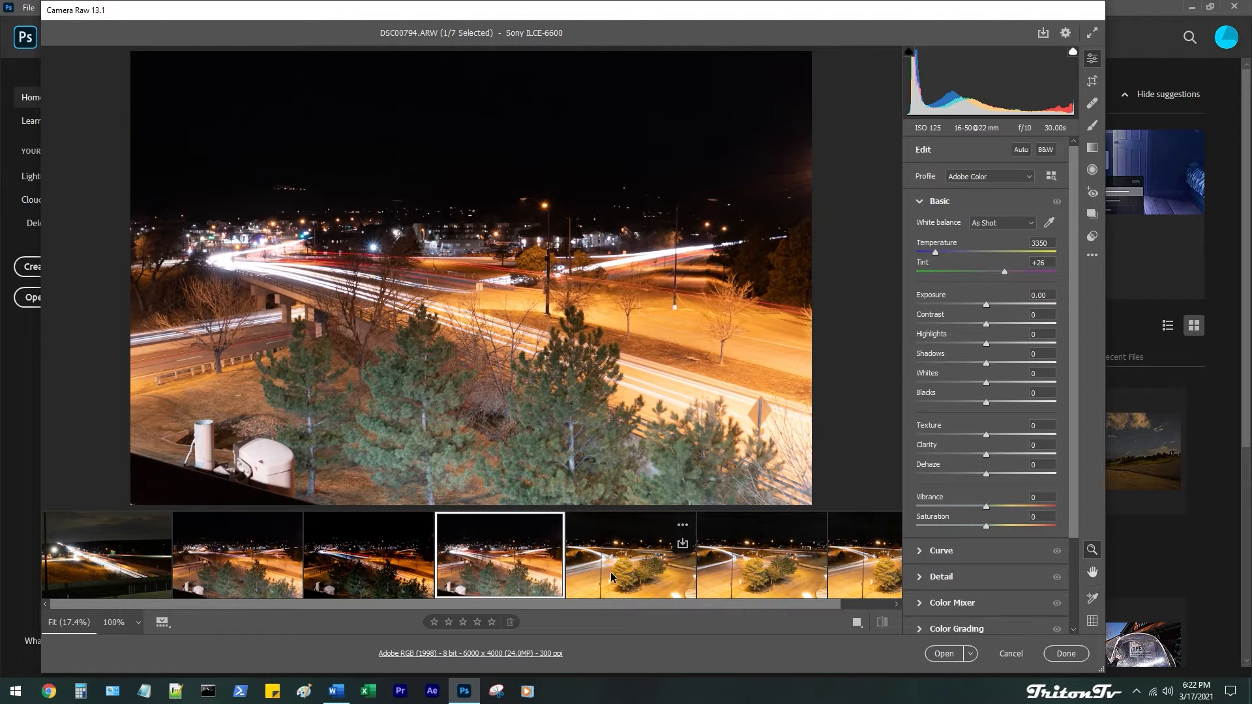
left_click(611, 577)
left_click(738, 563)
left_click(841, 587)
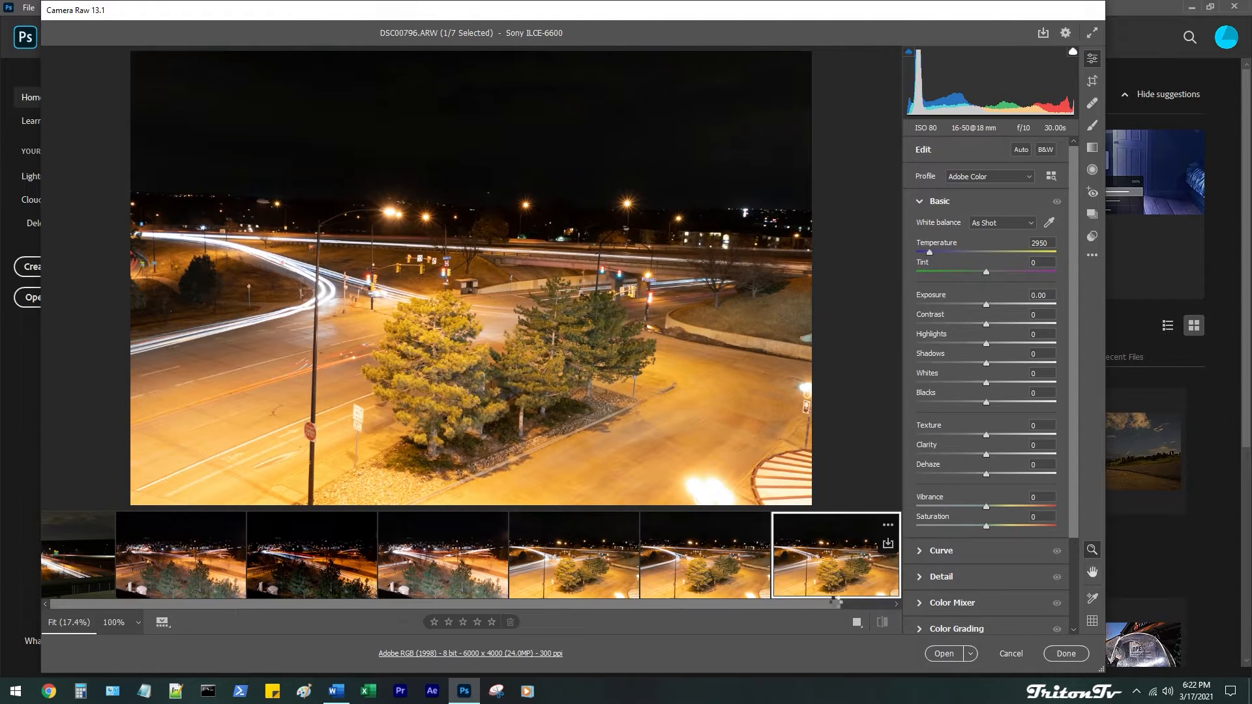
left_click_drag(828, 603, 605, 599)
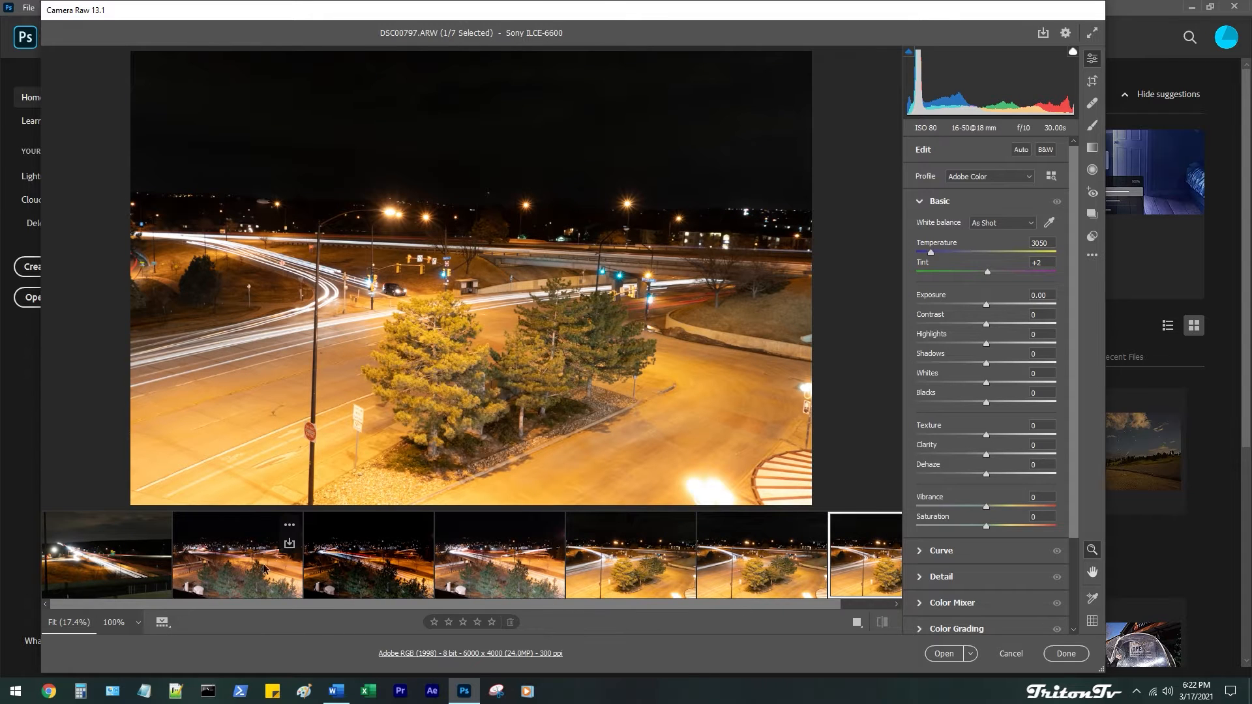
left_click(235, 561)
left_click(92, 568)
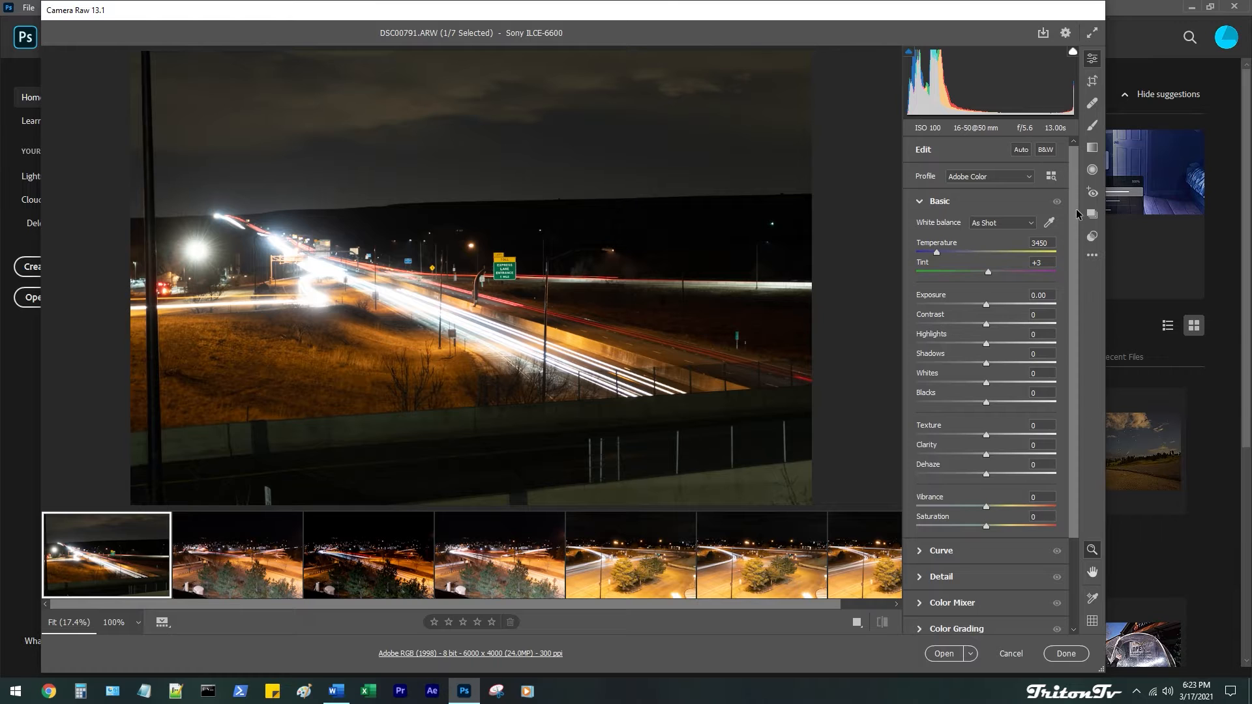
Examine the available adjustment sections, including Curve and Detail, and return to the Basic adjustments
scroll(1076, 209, "down", 3)
scroll(1037, 188, "up", 3)
left_click(952, 201)
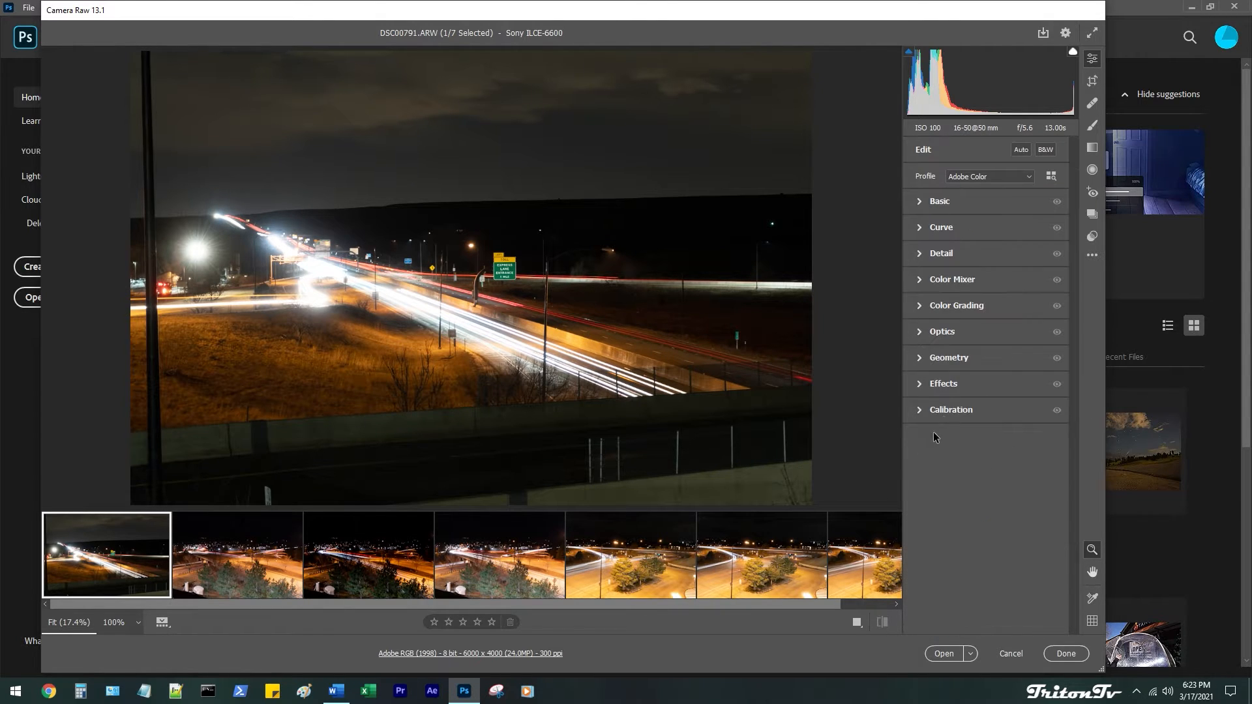
left_click(937, 229)
left_click(937, 229)
left_click(942, 256)
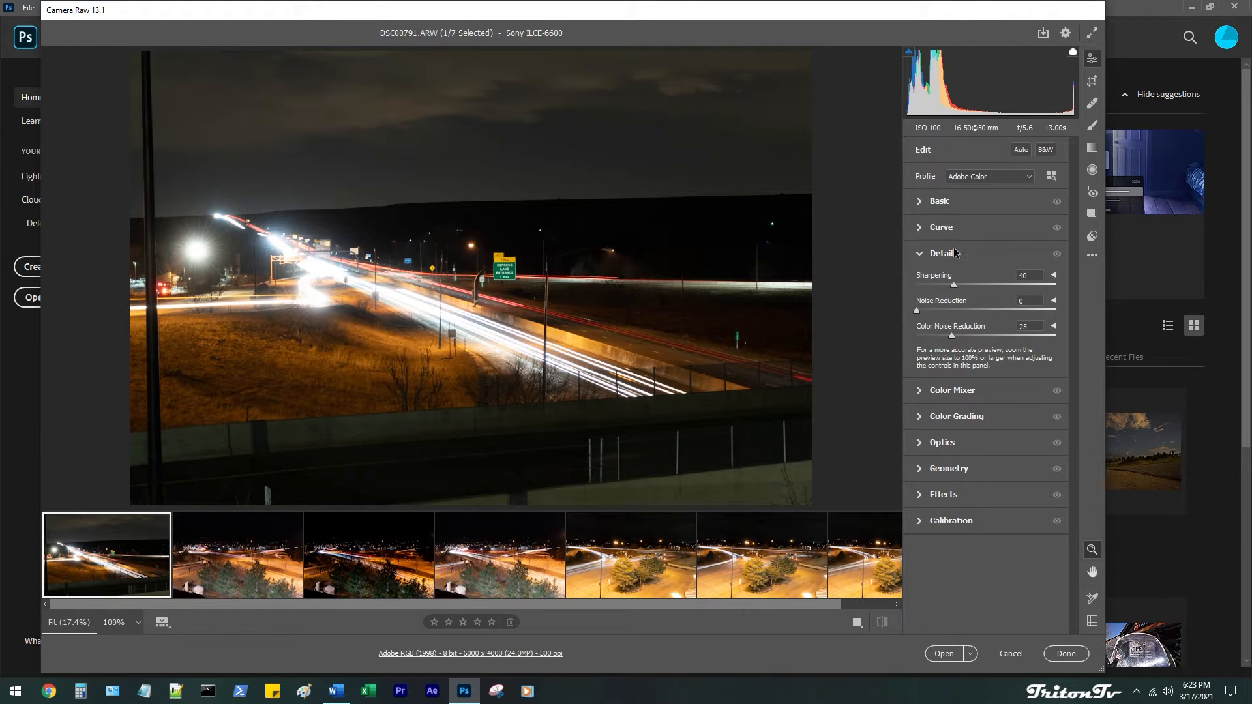
left_click(955, 253)
left_click(942, 201)
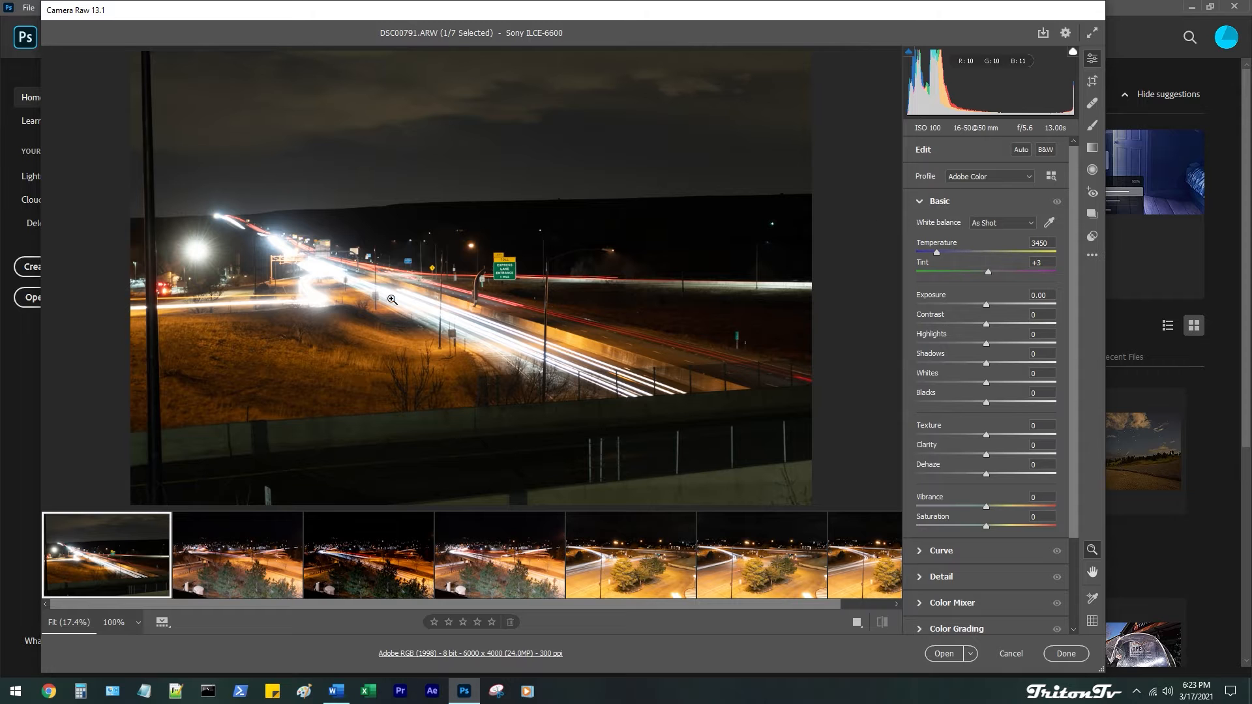
Inspect the highway light trails up close and set the photo's Exposure to -0.40
left_click(308, 252)
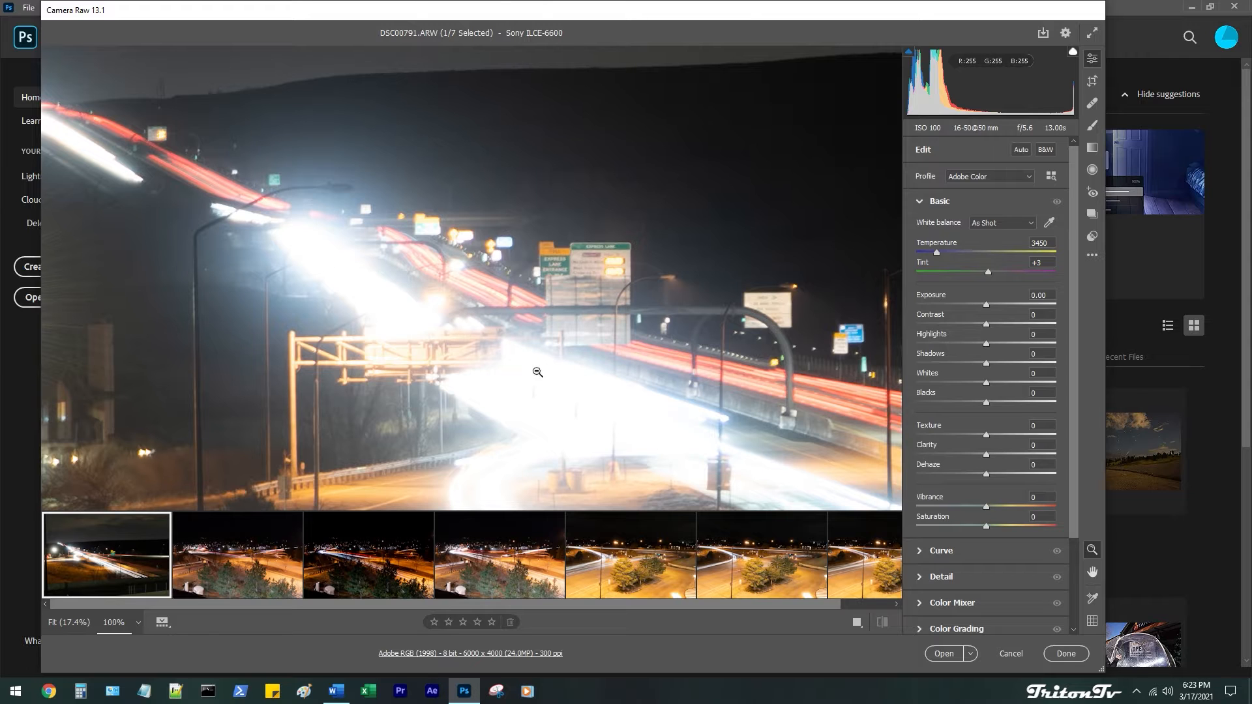
left_click(458, 307)
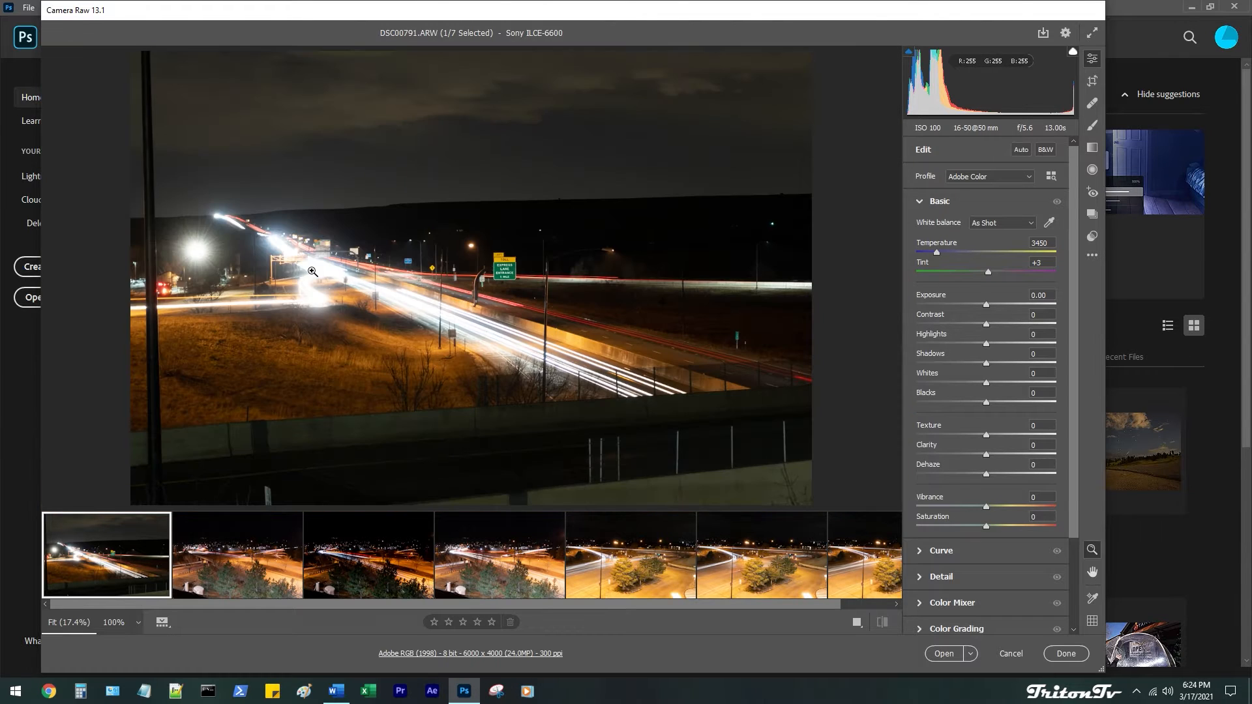
left_click(612, 378)
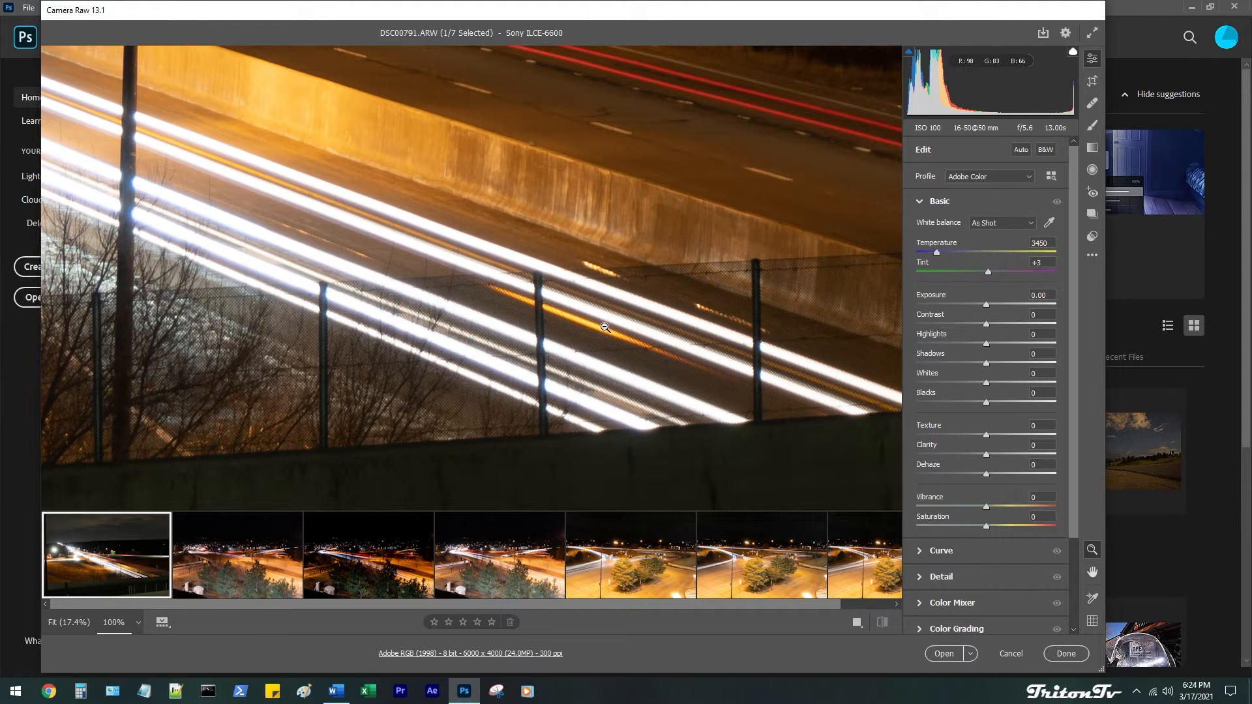
left_click(654, 329)
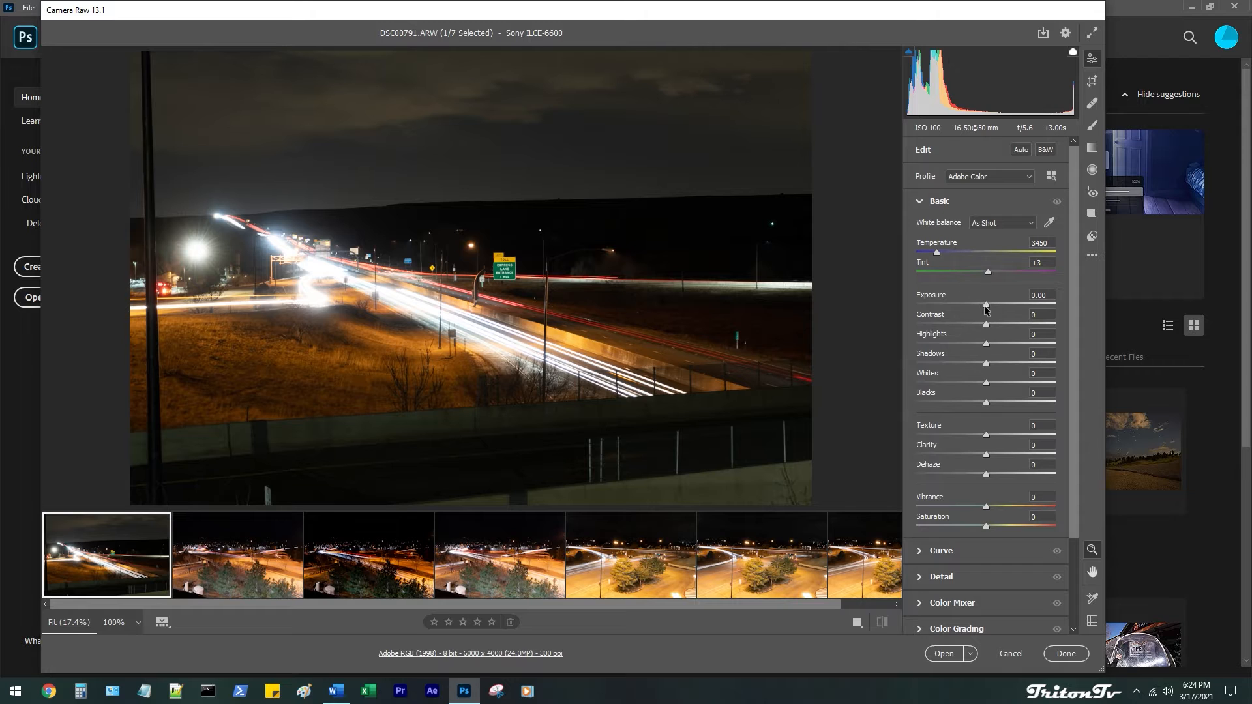
left_click_drag(988, 309, 978, 304)
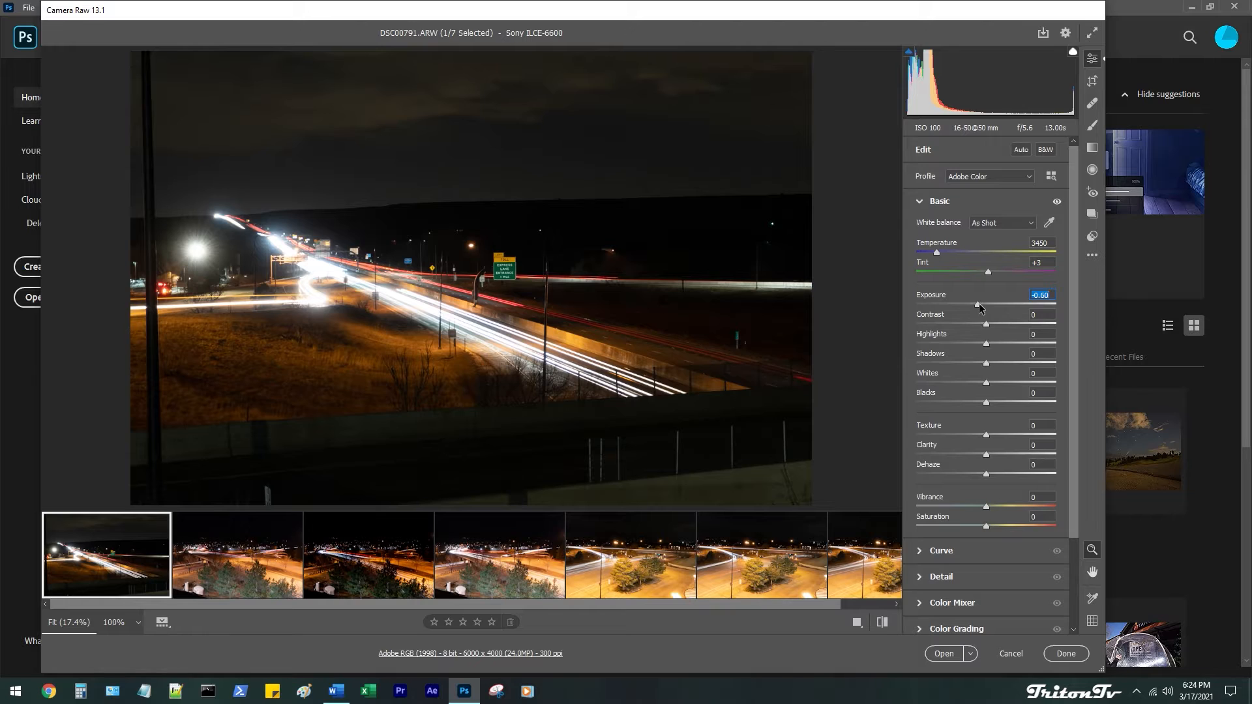
mouse_move(980, 303)
left_mouse_down()
mouse_move(916, 307)
mouse_move(981, 306)
left_mouse_up()
double_click(981, 307)
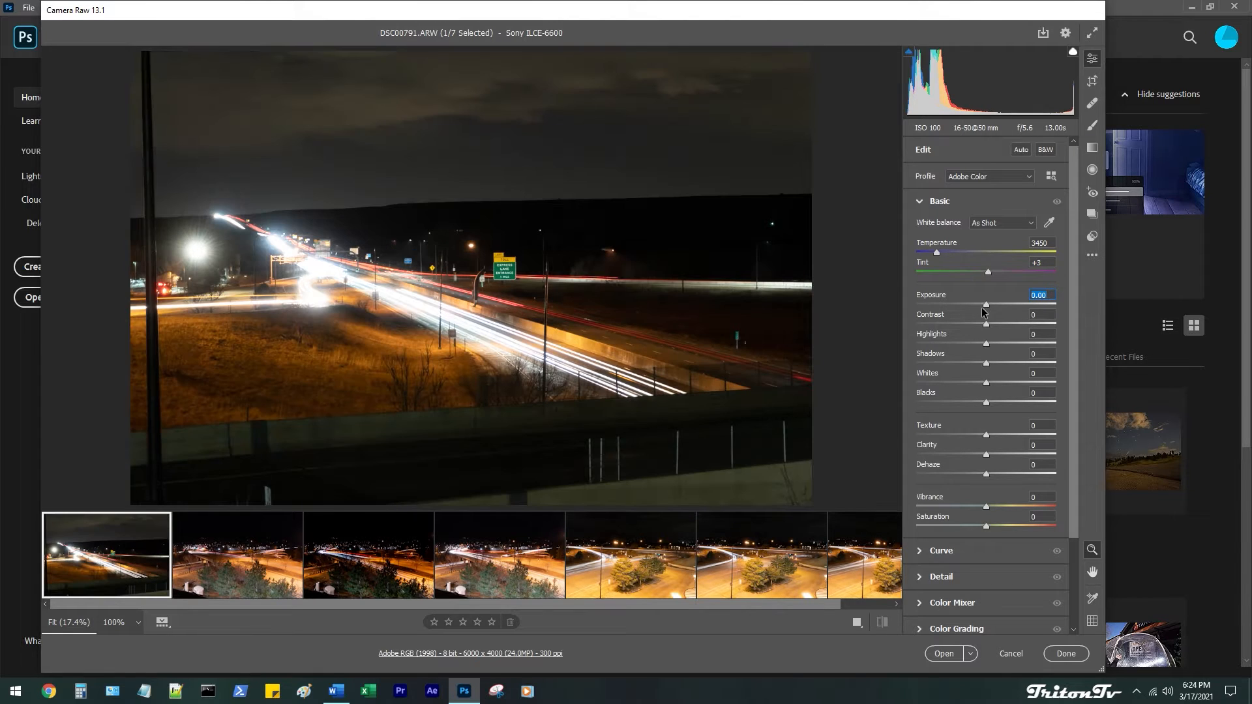
mouse_move(987, 307)
left_mouse_down()
mouse_move(971, 306)
mouse_move(983, 305)
left_mouse_up()
double_click(970, 306)
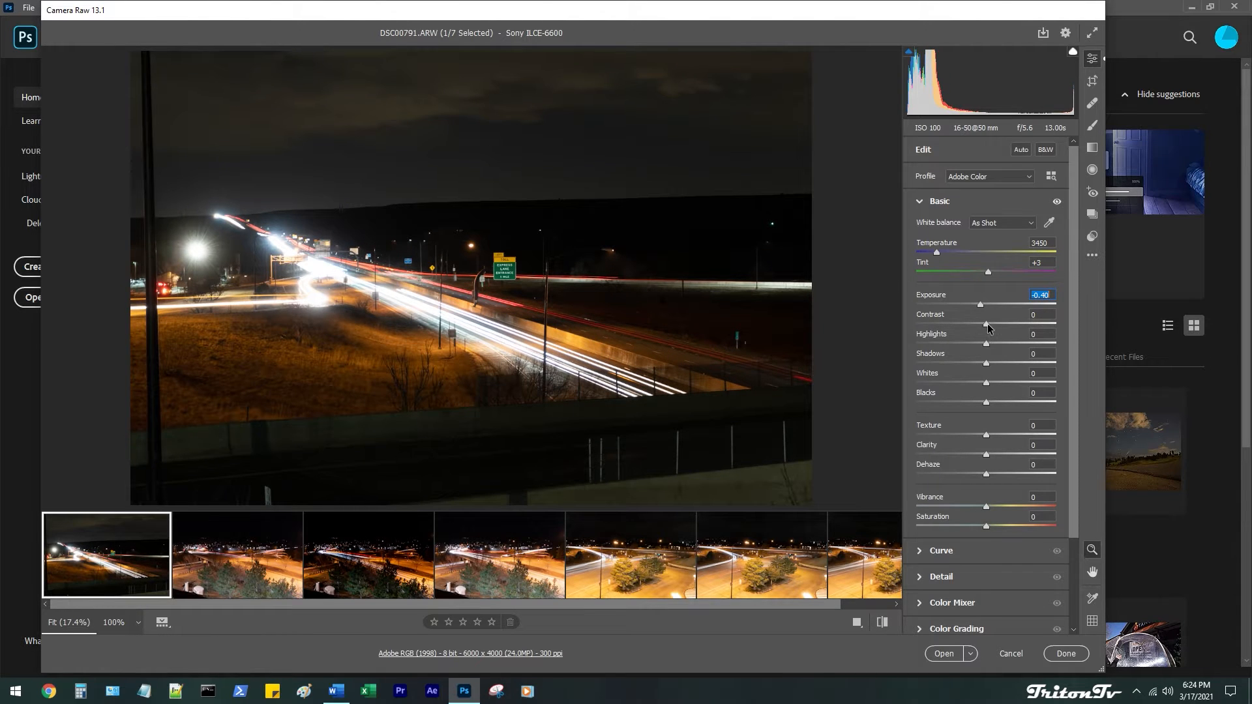
Test a strong contrast on the photo and settle Contrast at +10
left_click(989, 329)
left_click_drag(986, 325, 1016, 321)
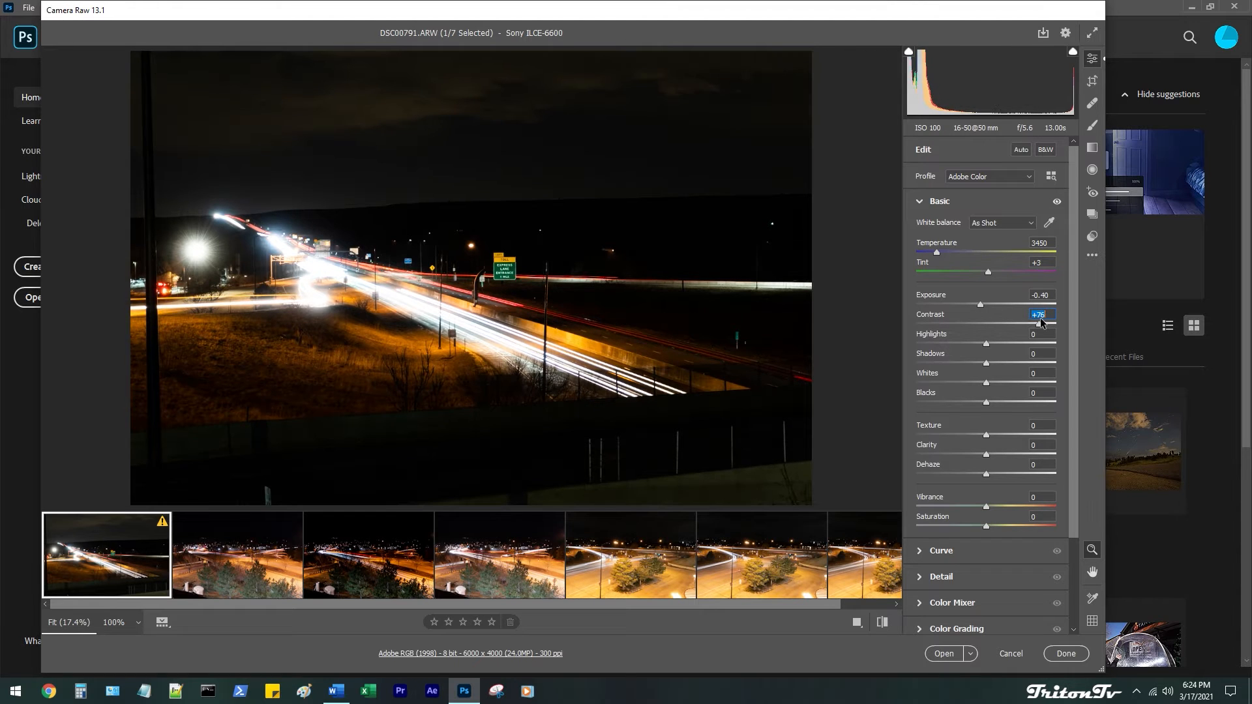
left_click_drag(1039, 319, 996, 324)
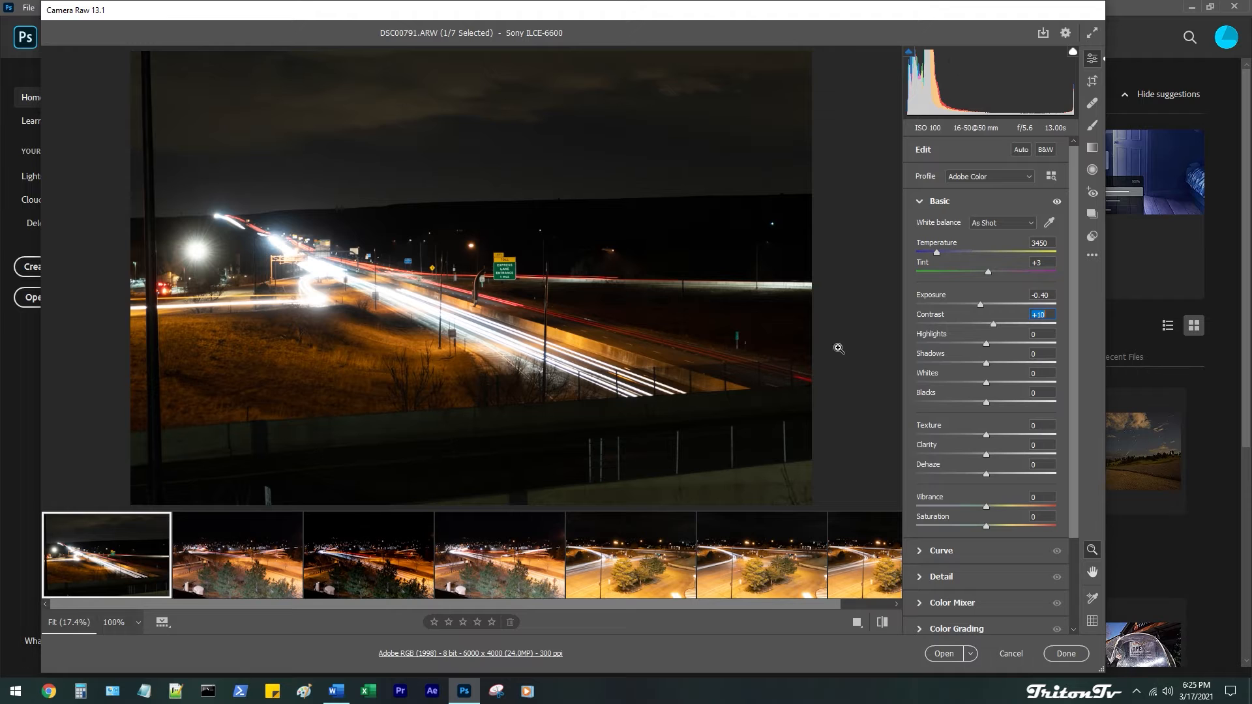
Compare different highlight levels on the bright light trails up close and set Highlights to -50
left_click_drag(988, 348, 935, 345)
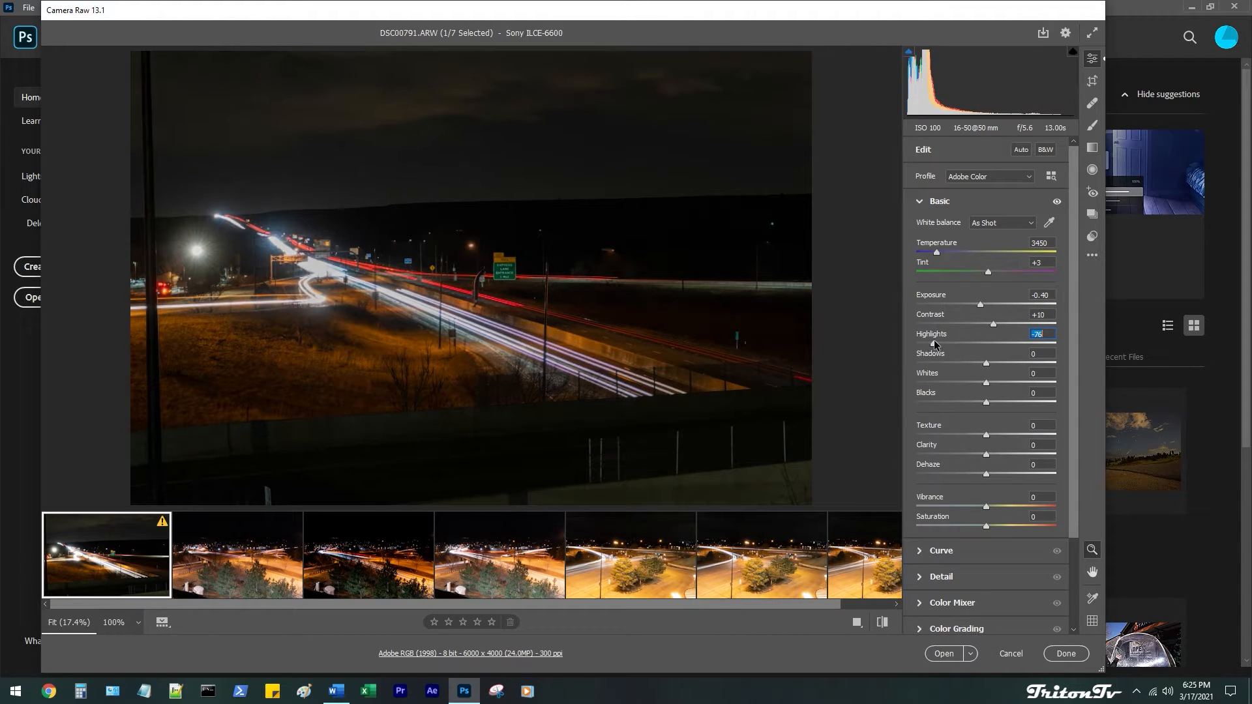
left_click(460, 275)
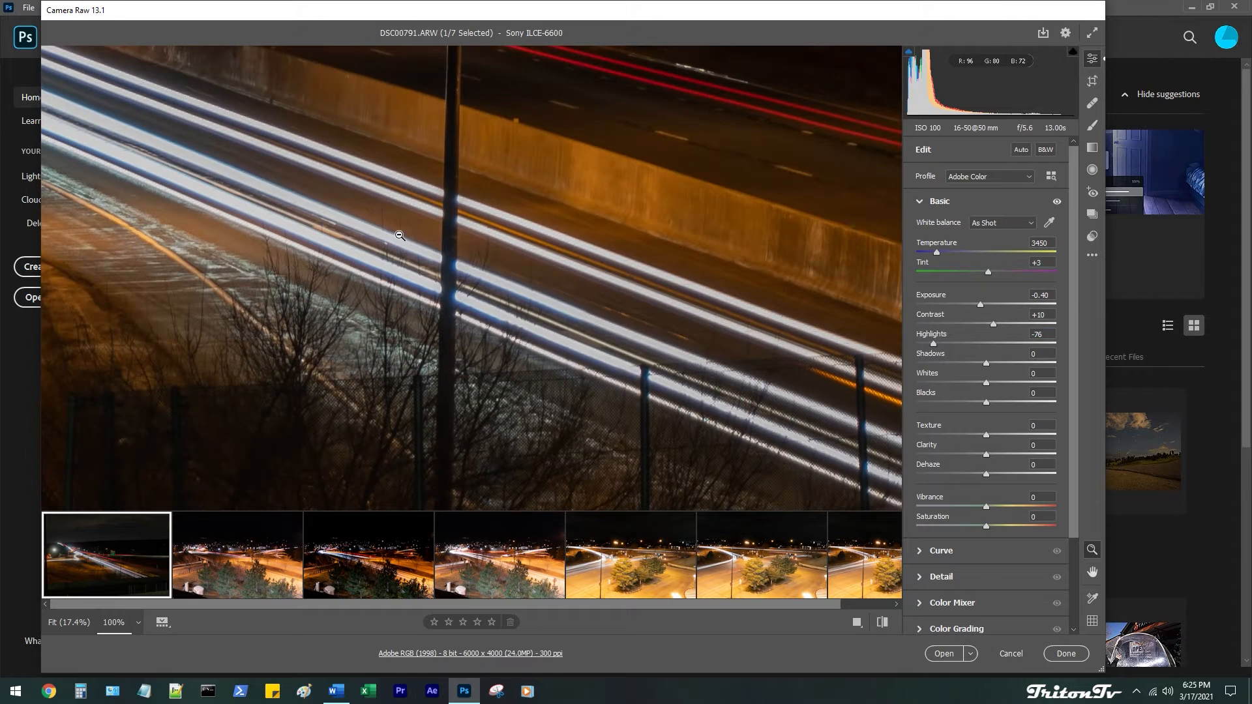
left_click(448, 278)
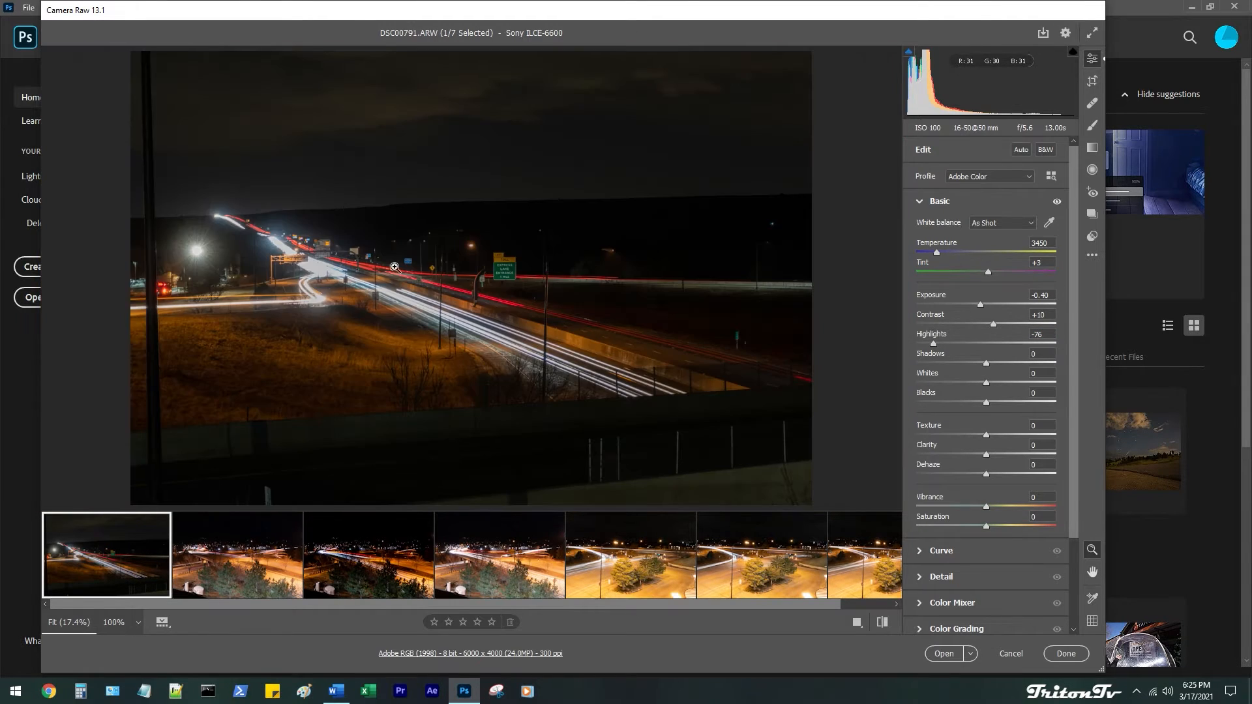
left_click(315, 270)
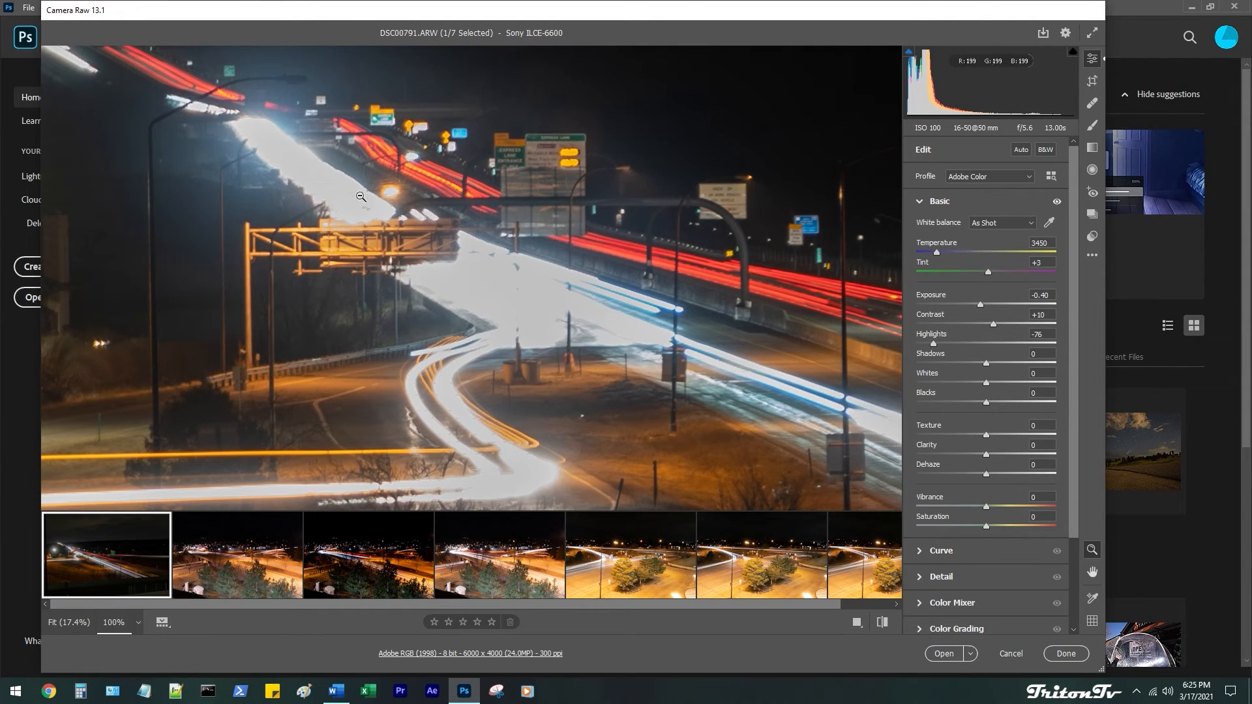
left_click_drag(939, 350, 990, 350)
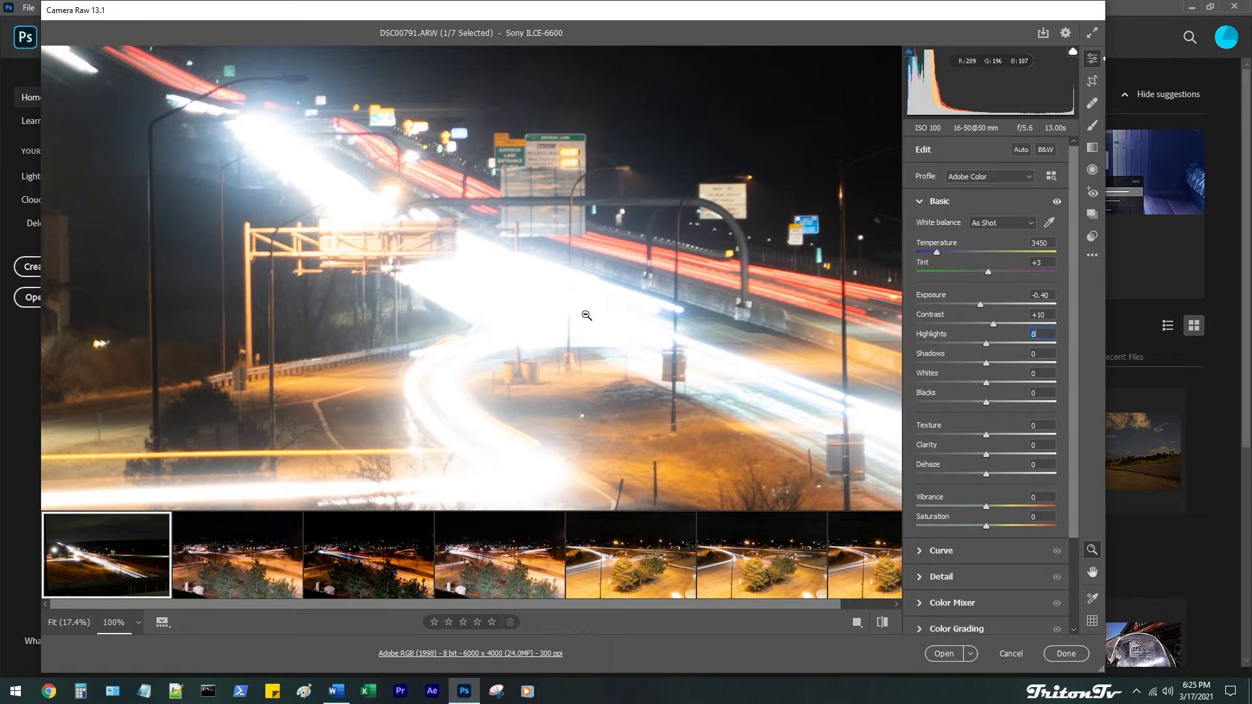
left_click_drag(995, 351, 916, 346)
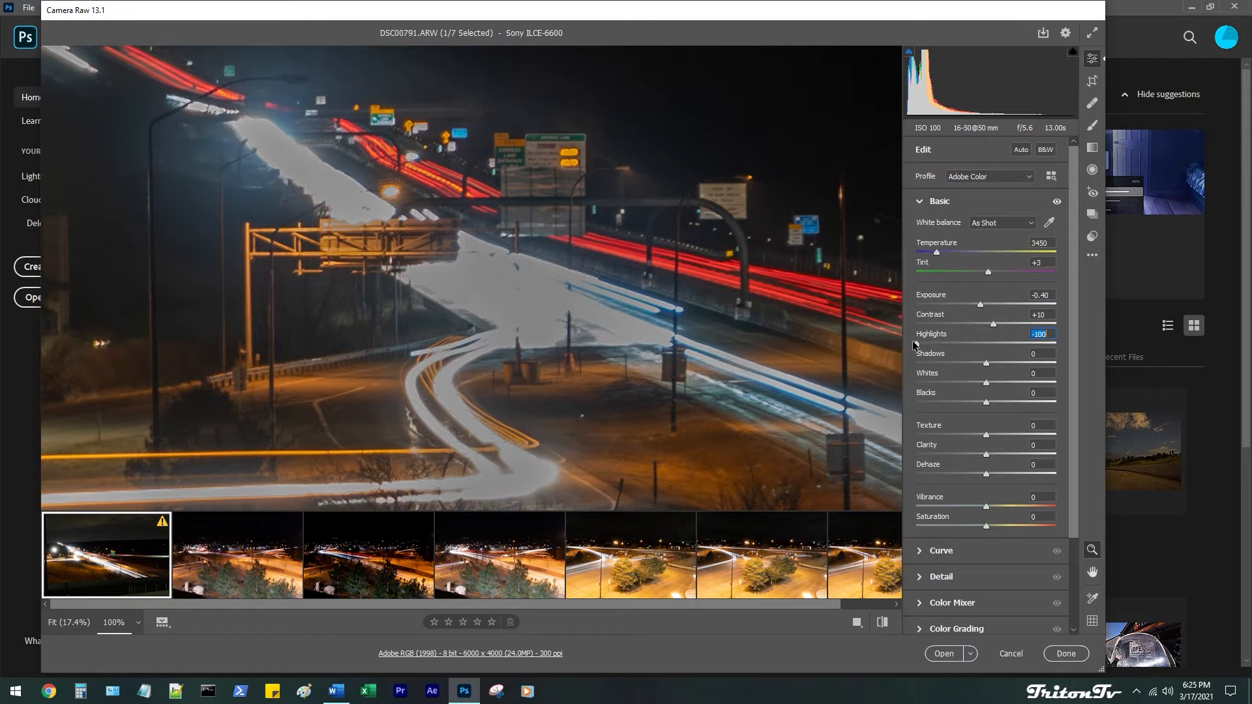
left_click_drag(913, 341, 948, 342)
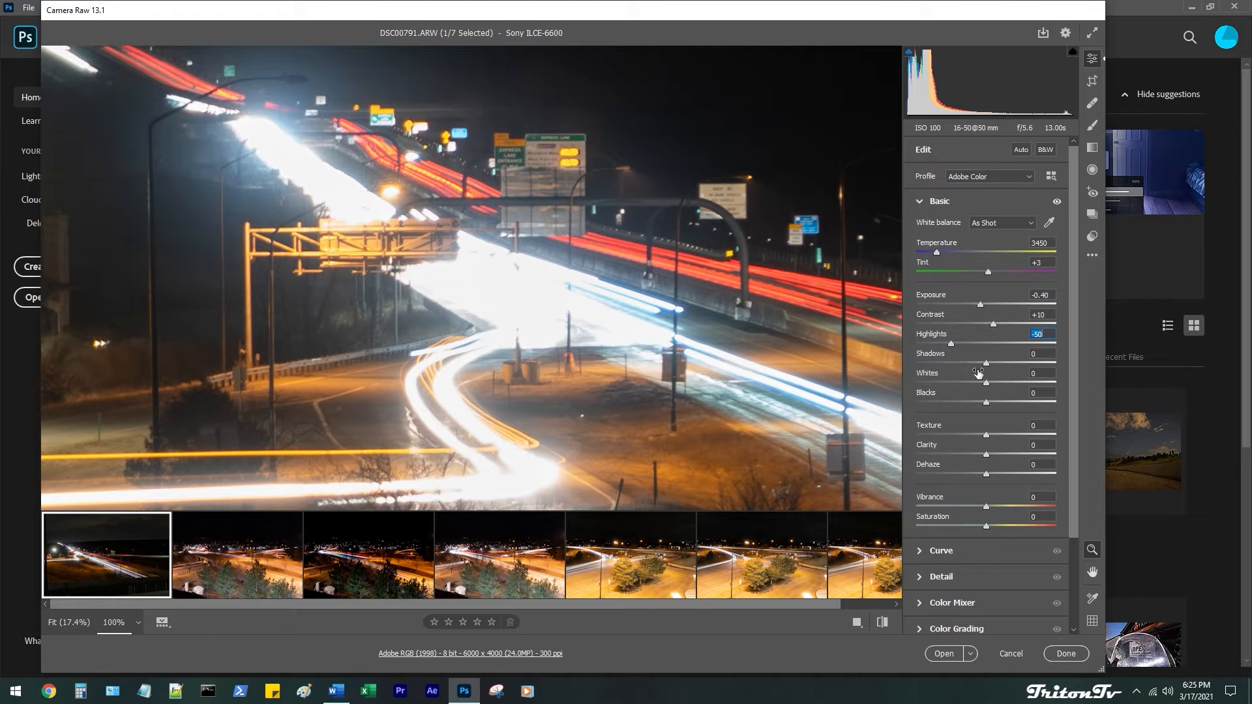
left_click(713, 395)
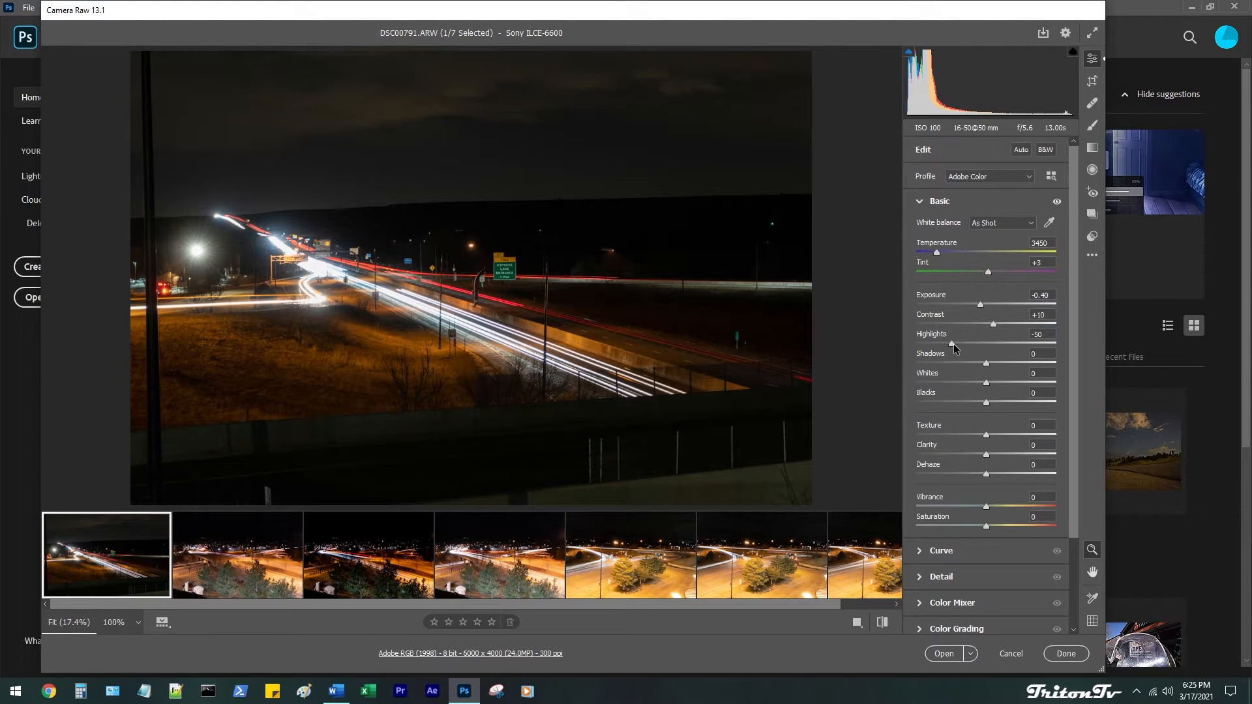
left_click_drag(953, 346, 959, 349)
Try both darker and lighter shadows on the photo and set Shadows to +30
left_click_drag(993, 324, 918, 364)
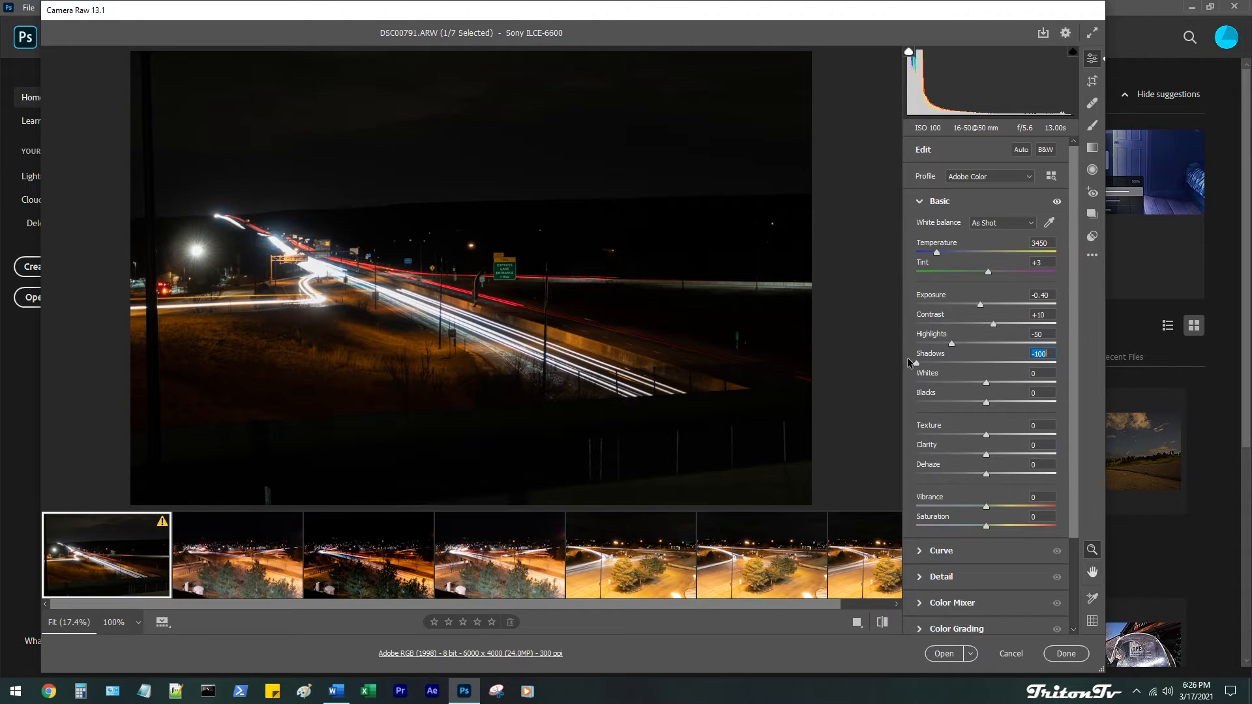
left_click_drag(906, 358, 1015, 362)
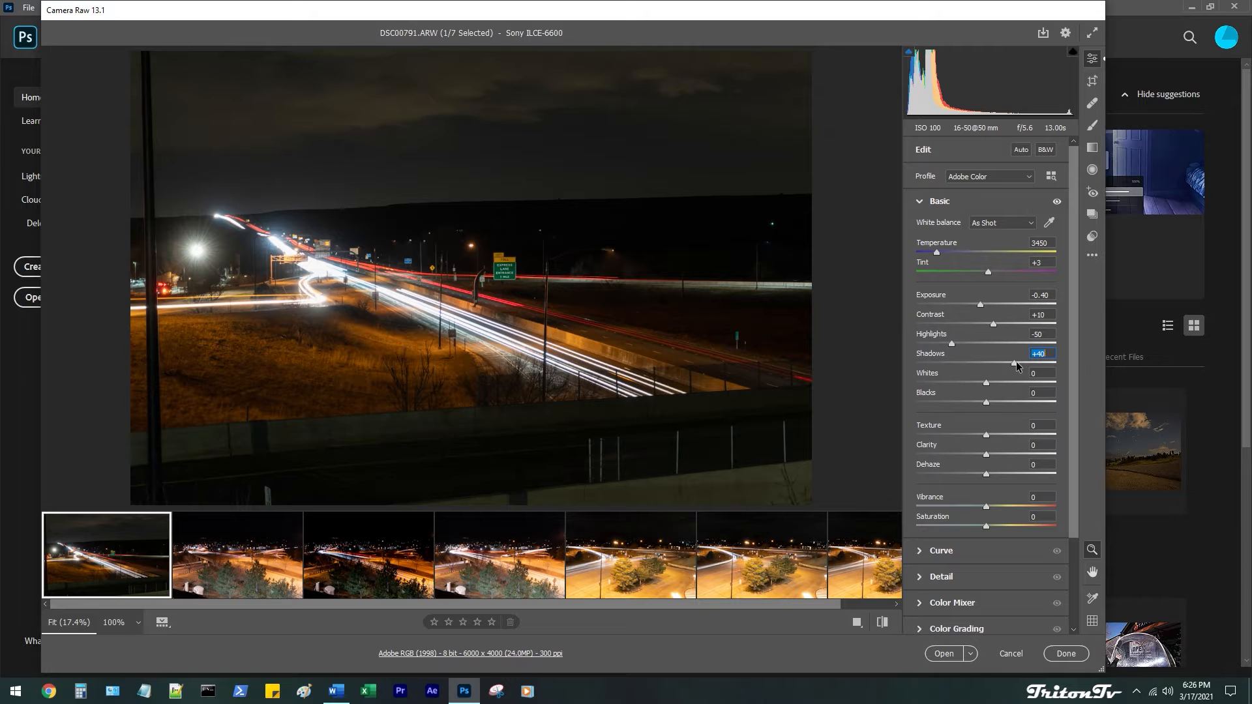
mouse_move(1016, 363)
left_mouse_down()
mouse_move(1069, 364)
mouse_move(1008, 362)
left_mouse_up()
left_click_drag(981, 306, 1008, 304)
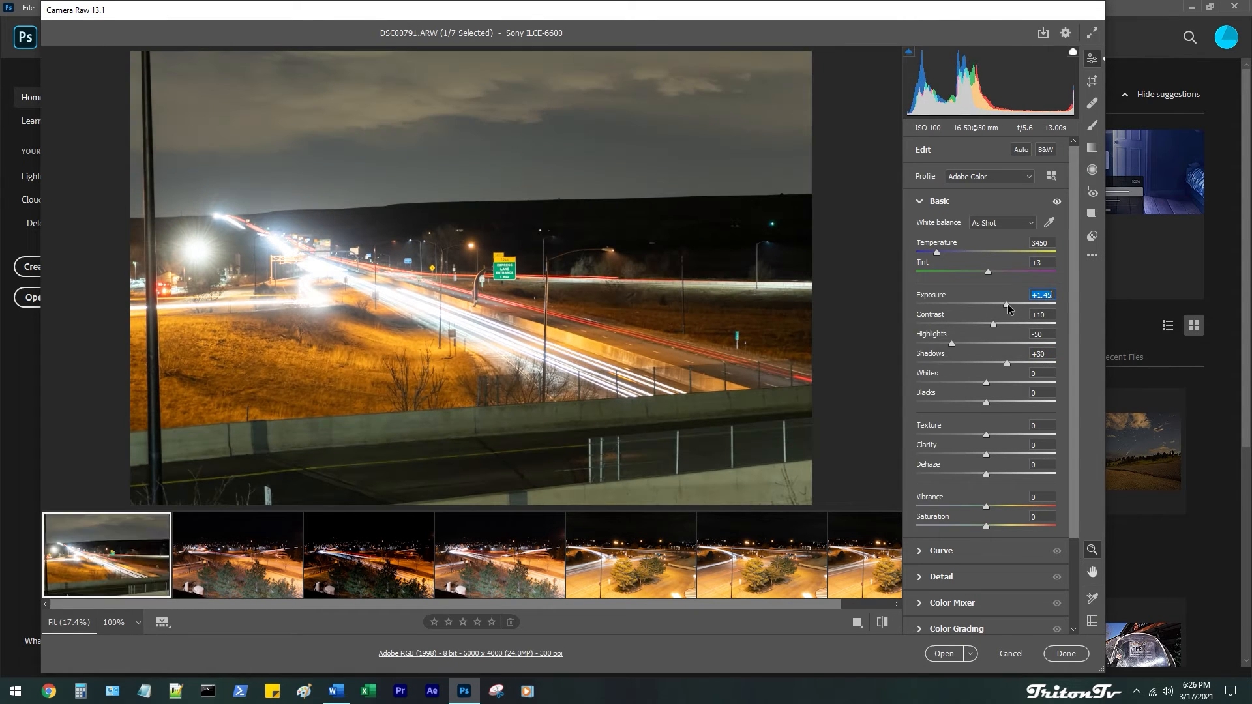
key("ctrl+z")
mouse_move(1008, 363)
left_mouse_down()
mouse_move(1032, 359)
mouse_move(990, 364)
left_mouse_up()
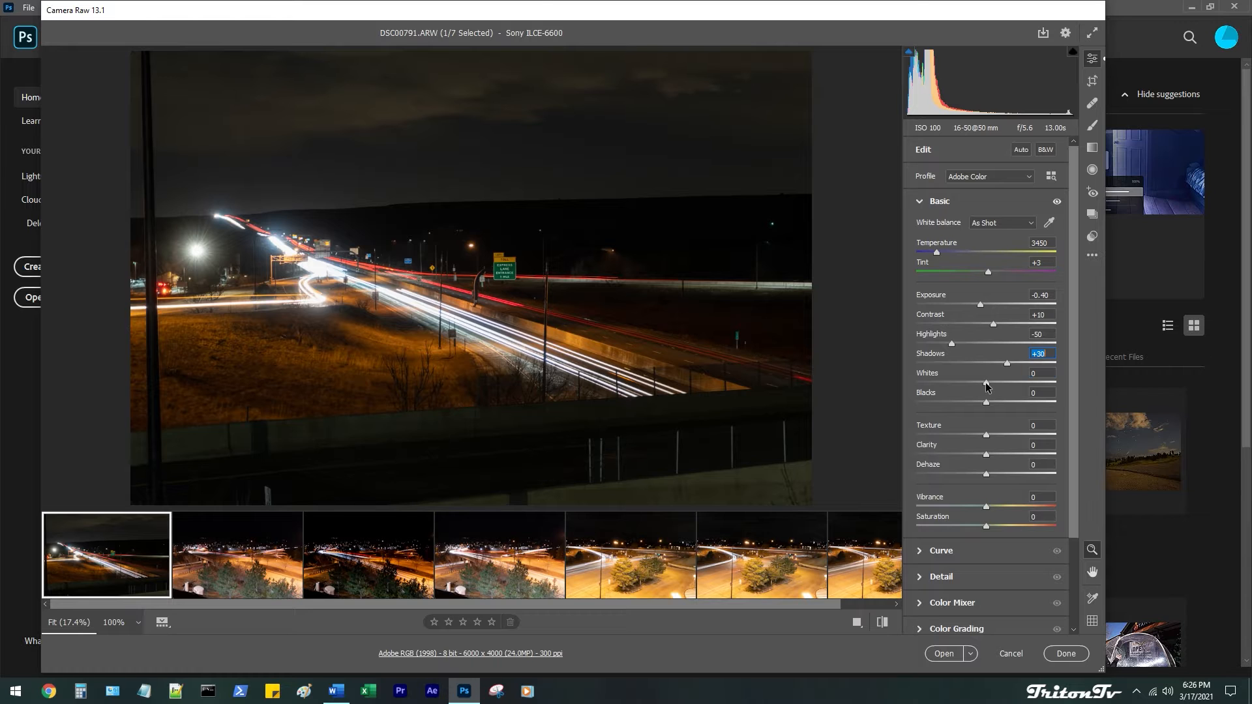
Set Whites to -30 and Blacks to +15 for the highway photo
mouse_move(985, 384)
left_mouse_down()
mouse_move(916, 385)
mouse_move(1065, 379)
mouse_move(881, 386)
mouse_move(1070, 385)
mouse_move(946, 381)
mouse_move(988, 405)
mouse_move(952, 401)
mouse_move(1001, 401)
left_mouse_up()
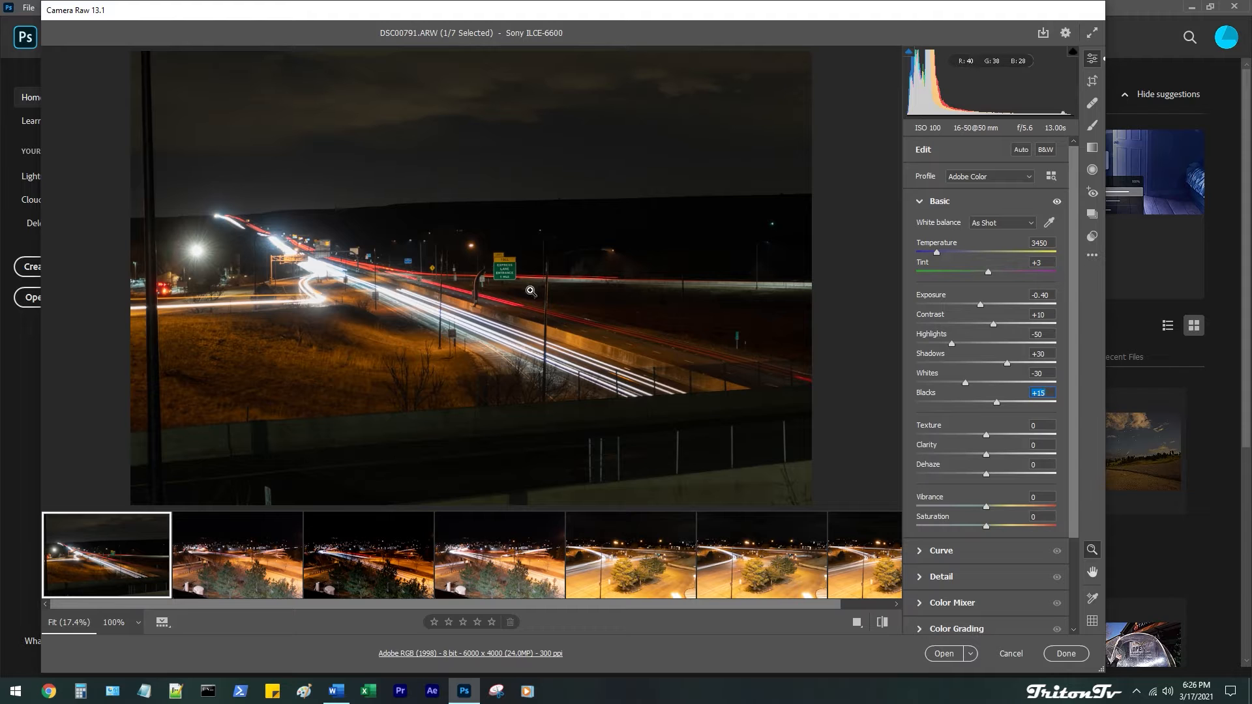
Set Whites to -50, Exposure to -1.30 and Shadows to +70 for the highway photo
left_click(355, 256)
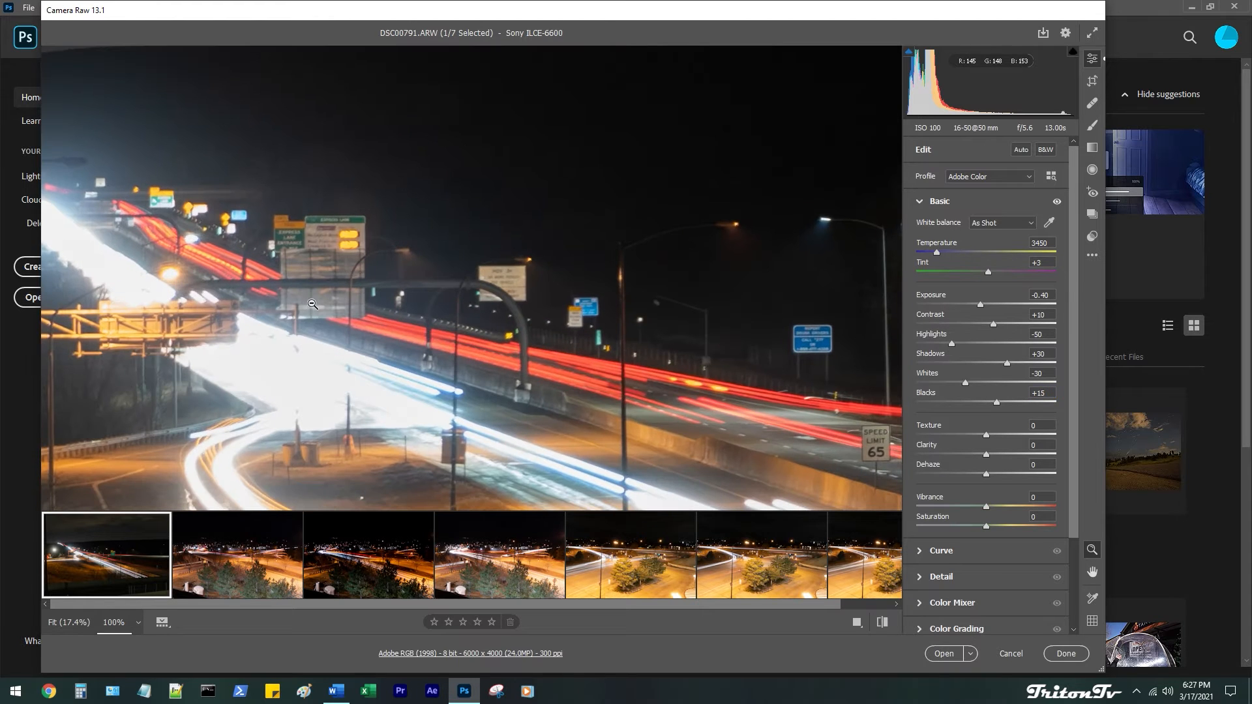
left_click(319, 300)
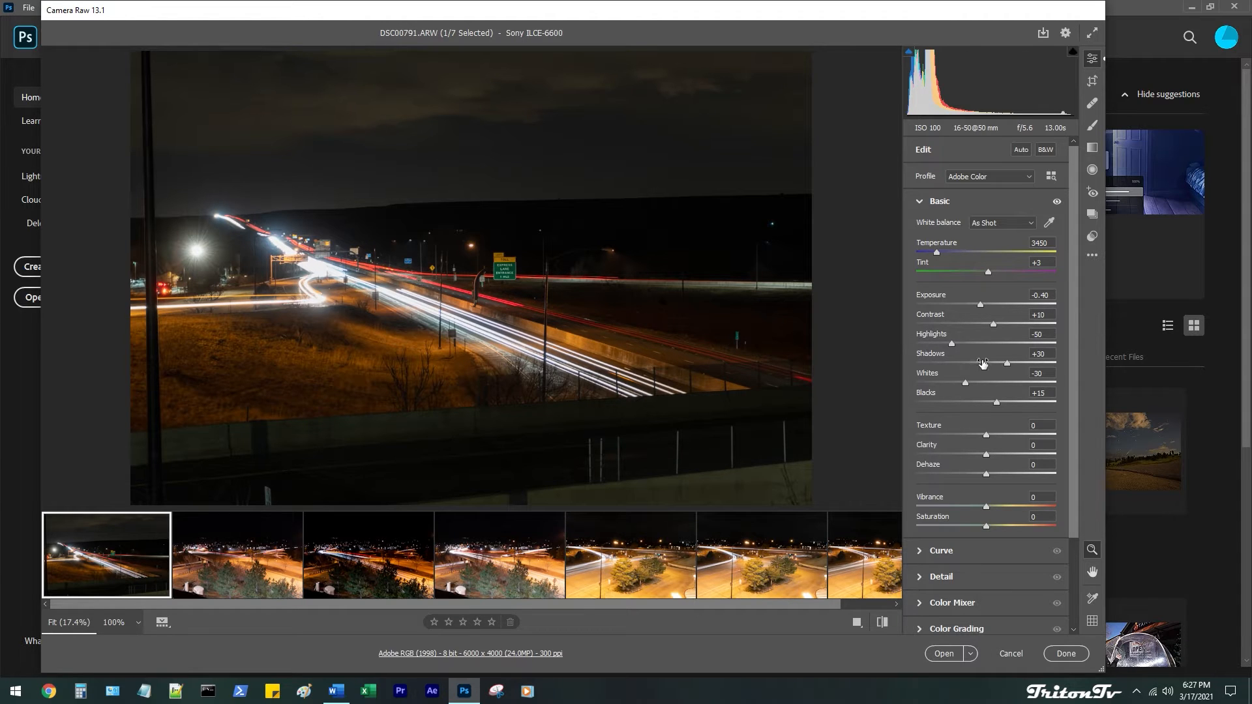
mouse_move(967, 388)
left_mouse_down()
mouse_move(877, 389)
mouse_move(944, 391)
left_mouse_up()
left_click_drag(980, 303, 968, 304)
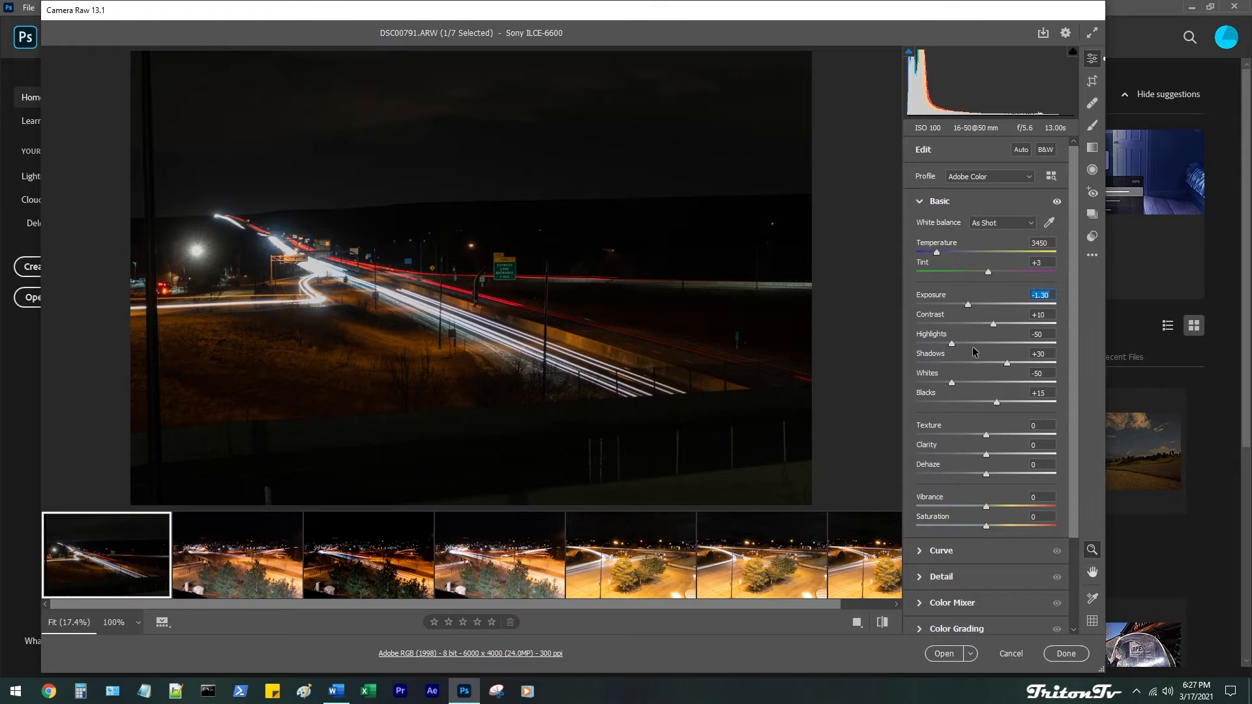
left_click_drag(1007, 364, 1036, 364)
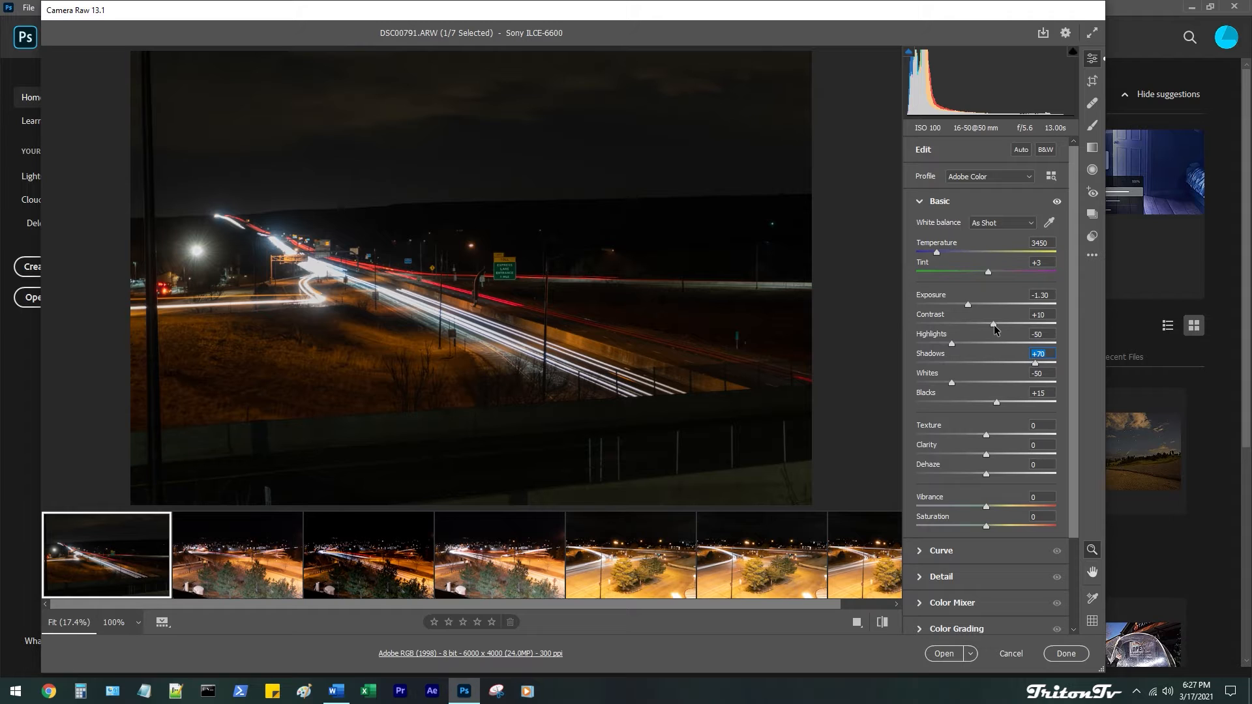
Raise the highway photo's Contrast to +40, undoing the first slight reduction
mouse_move(993, 324)
left_mouse_down()
mouse_move(1016, 326)
mouse_move(989, 327)
left_mouse_up()
key("ctrl+z")
left_click_drag(994, 324, 1015, 324)
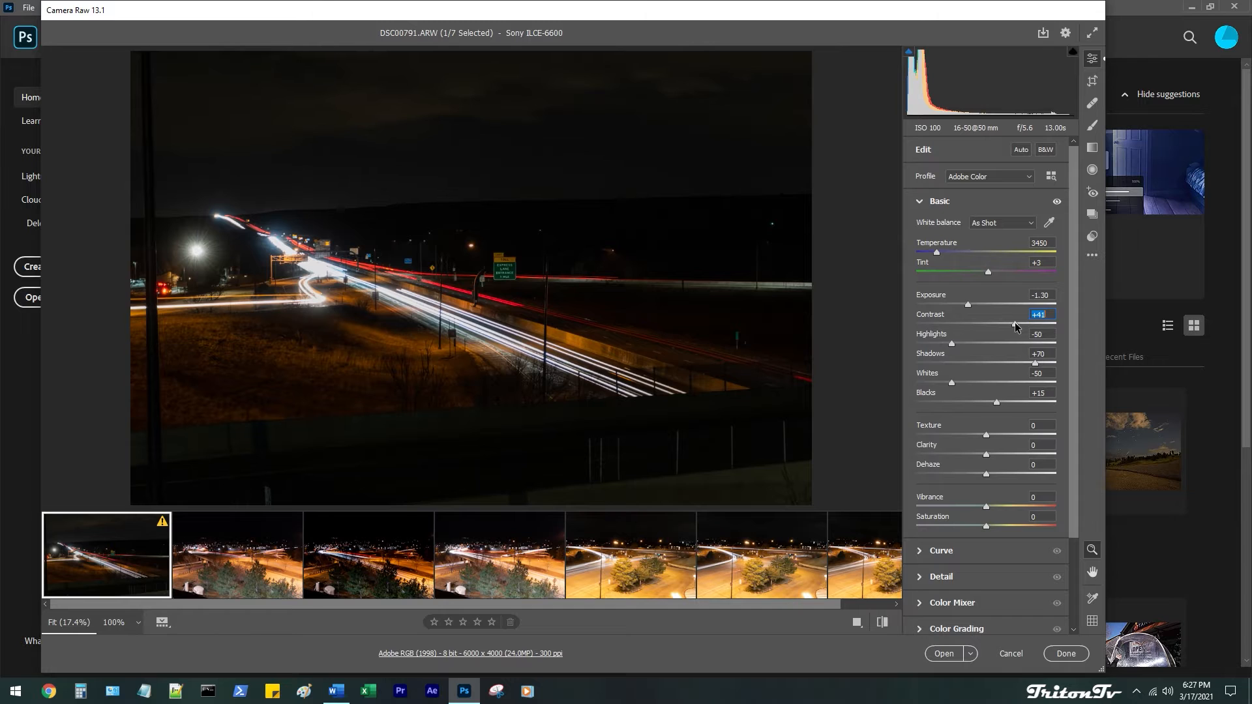
left_click_drag(1015, 324, 1014, 324)
Open the edited night photo DSC00793.ARW and examine its bright starburst light and the light trails up close
left_click(358, 573)
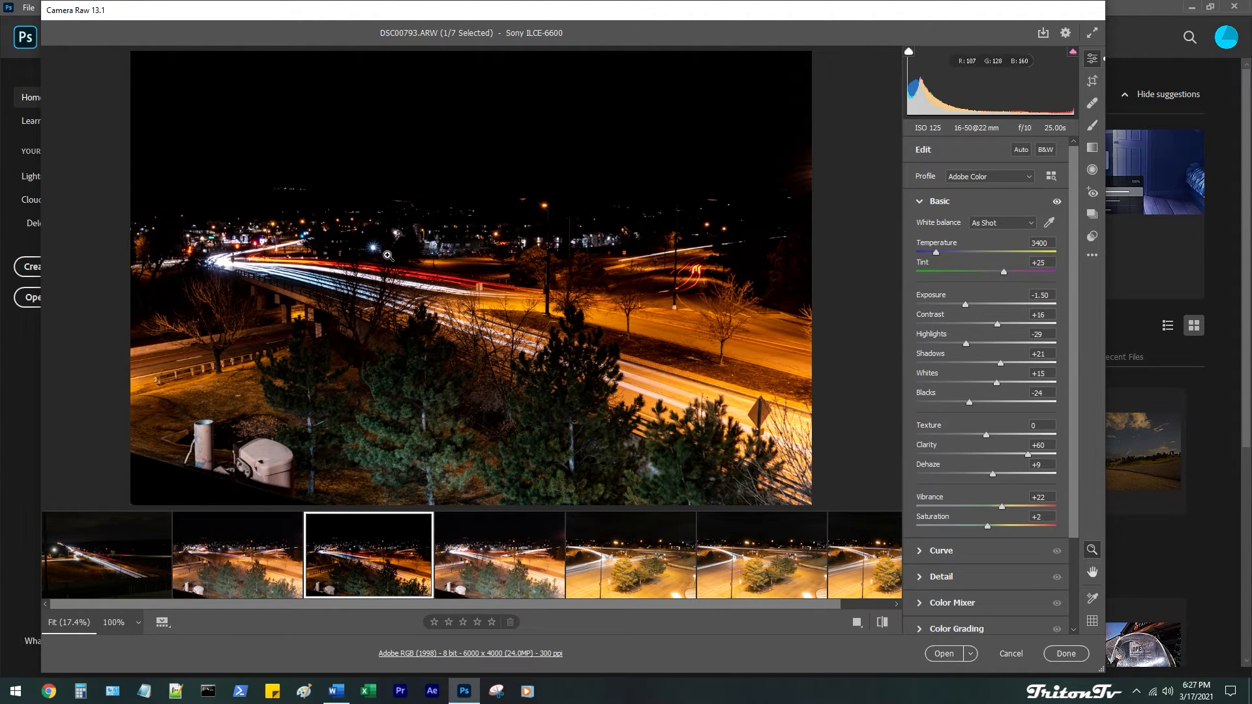
left_click(376, 262)
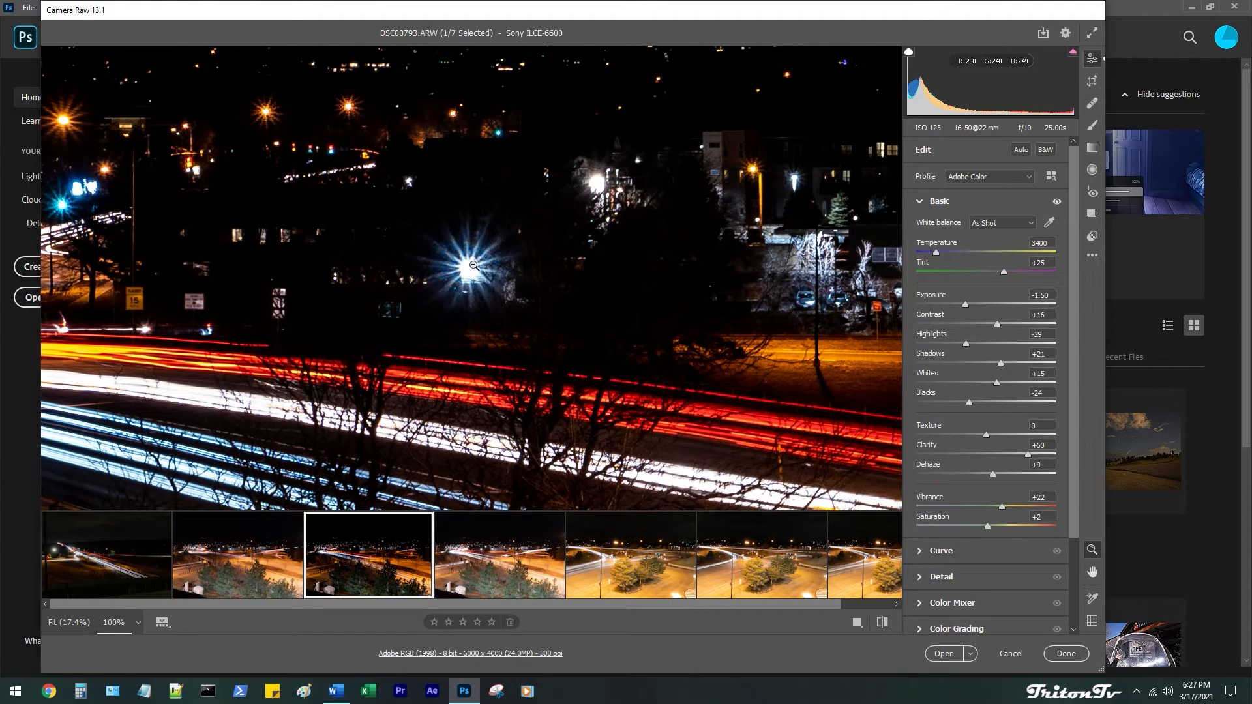
left_click(503, 281, "alt")
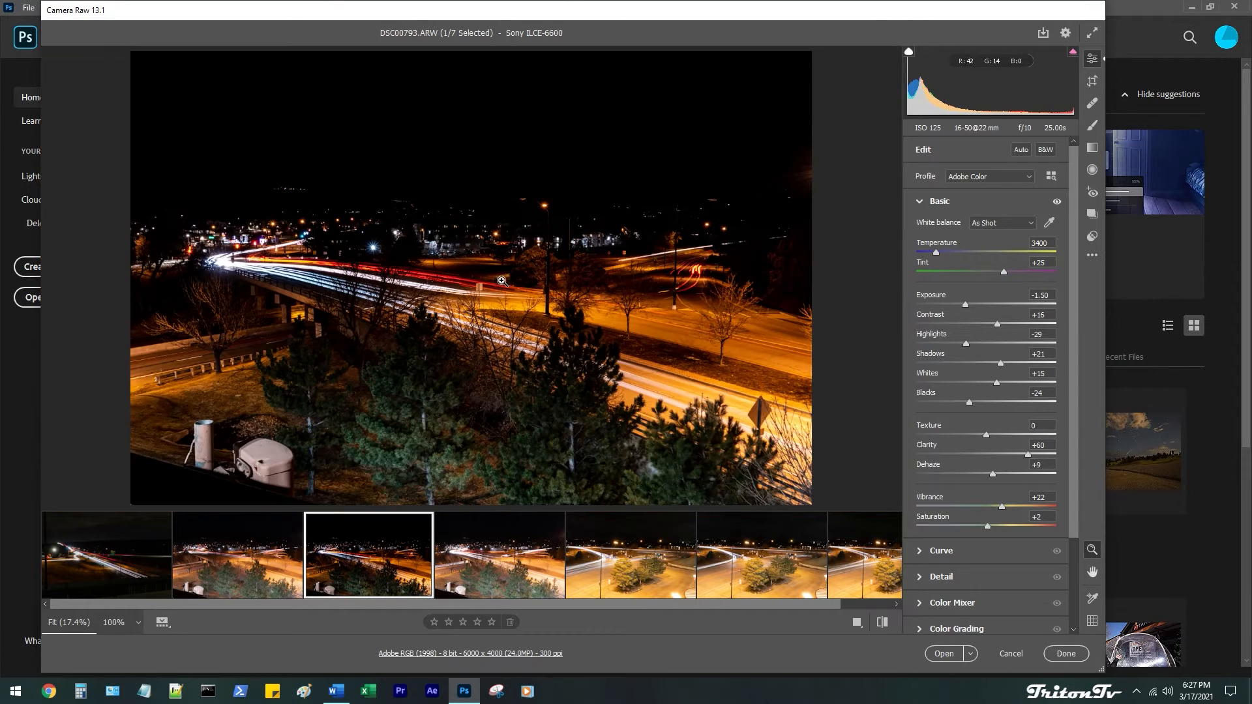
left_click(375, 251)
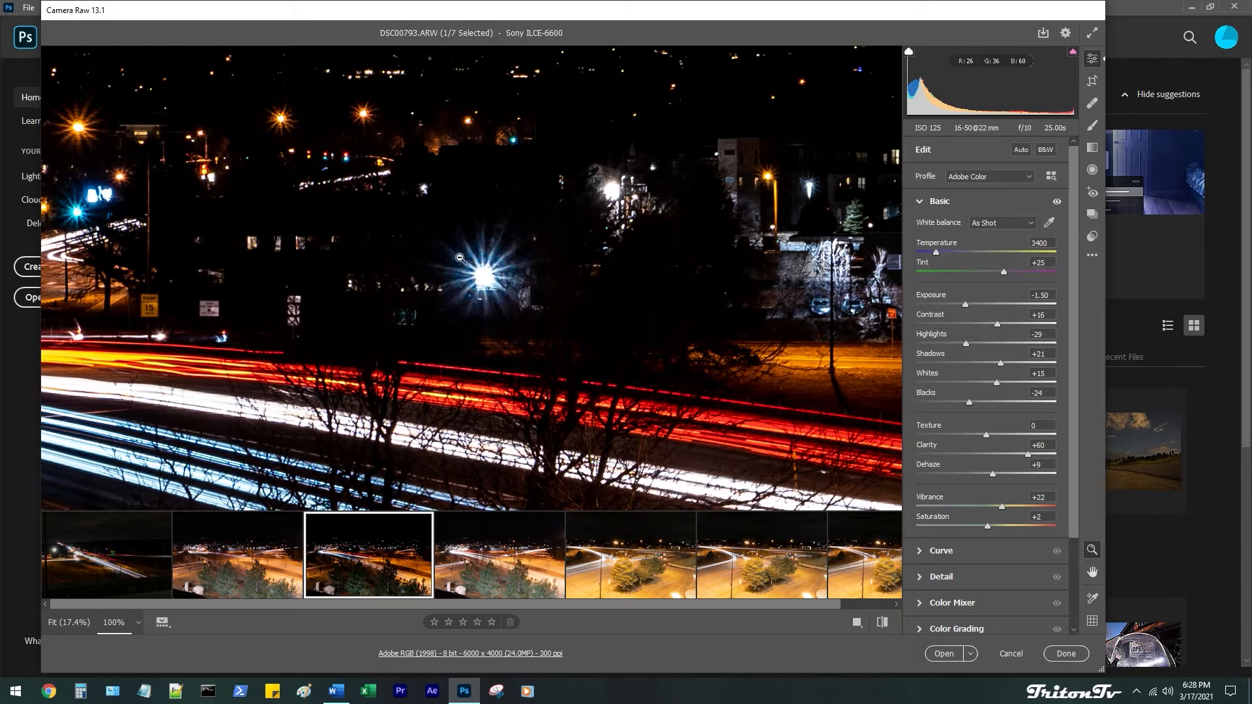
left_click(460, 258)
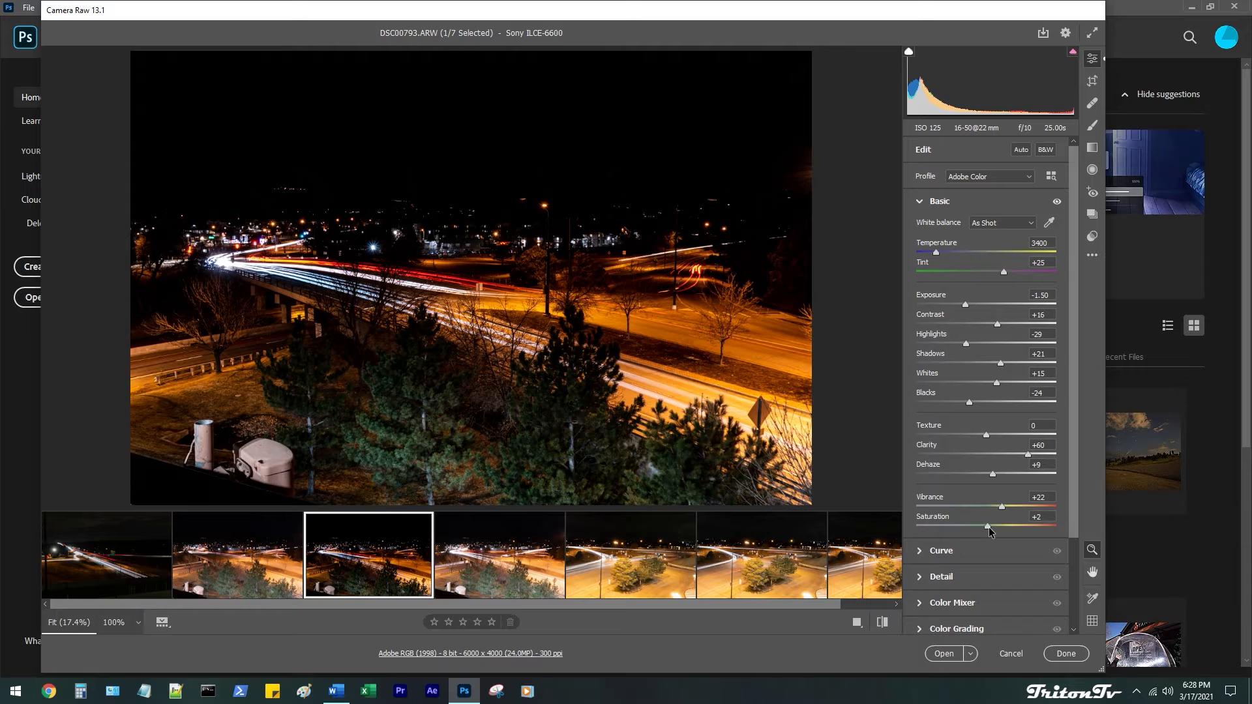
Try Saturation at -100 on DSC00793.ARW and return it to +2
left_click_drag(989, 527, 905, 529)
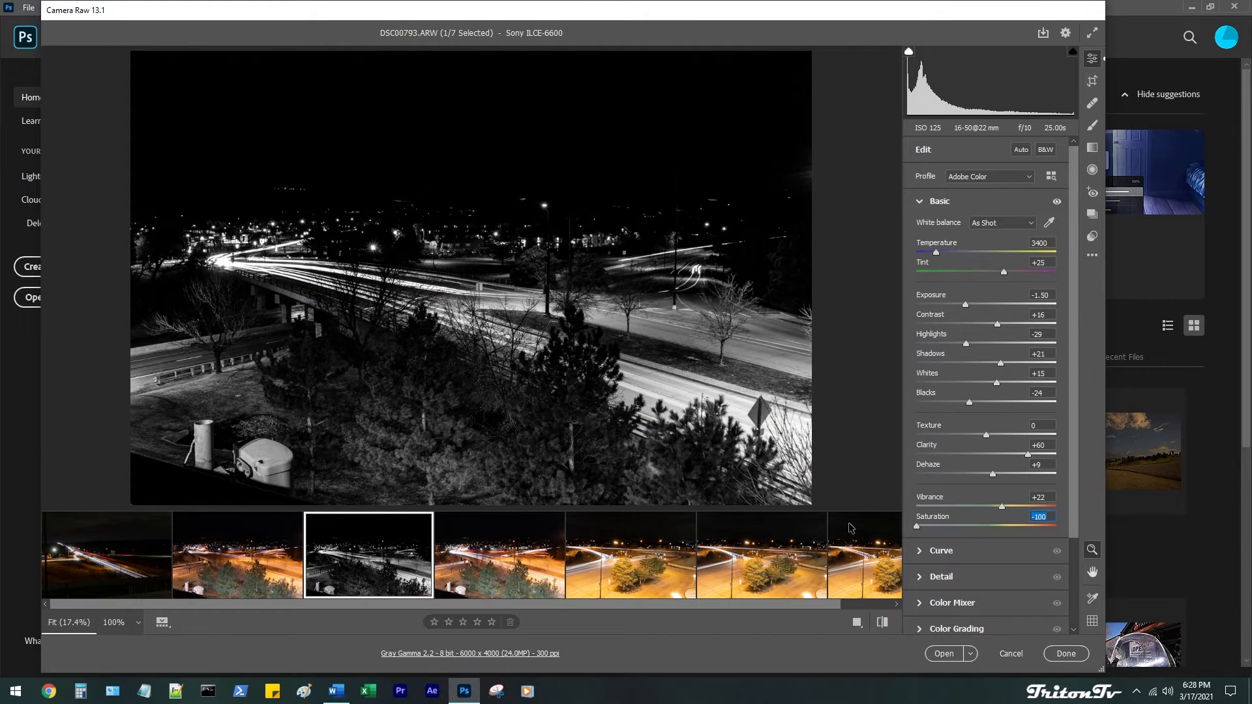
type("2")
key("Return")
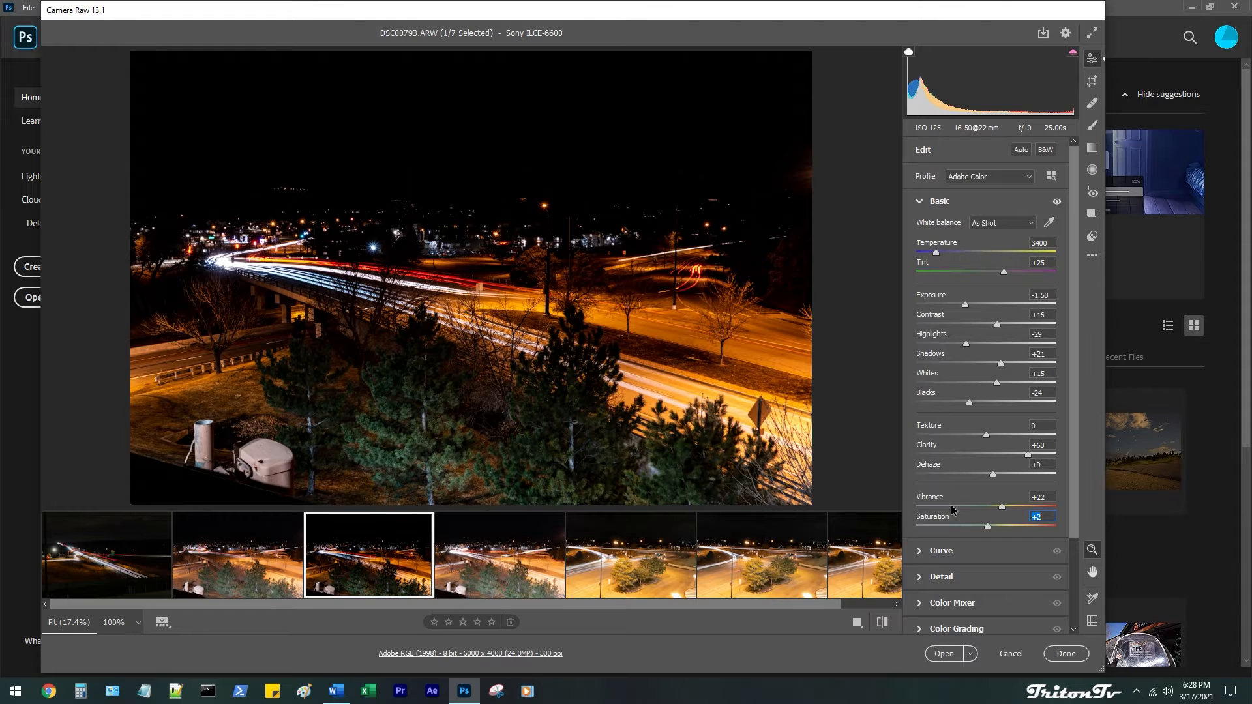
Try Vibrance at +100 on DSC00793.ARW twice, returning it to +22 each time
key("shift+Tab")
left_click_drag(1004, 510, 1081, 511)
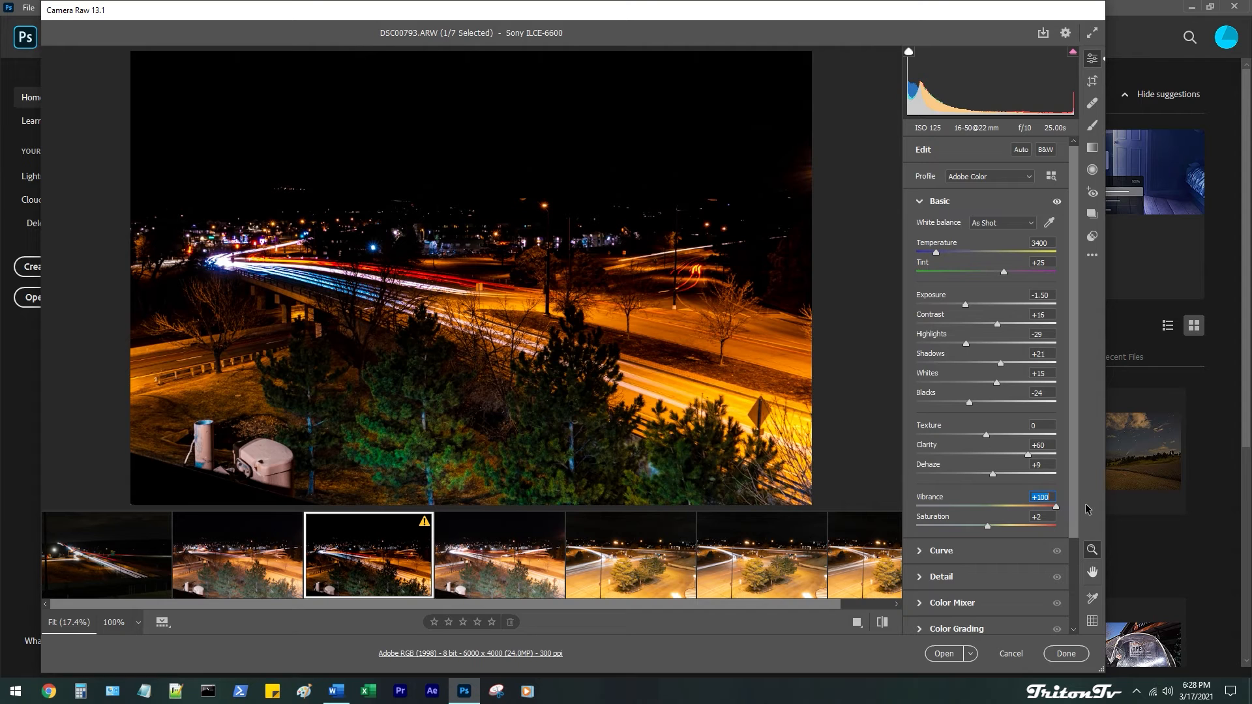
left_click_drag(1086, 509, 1000, 503)
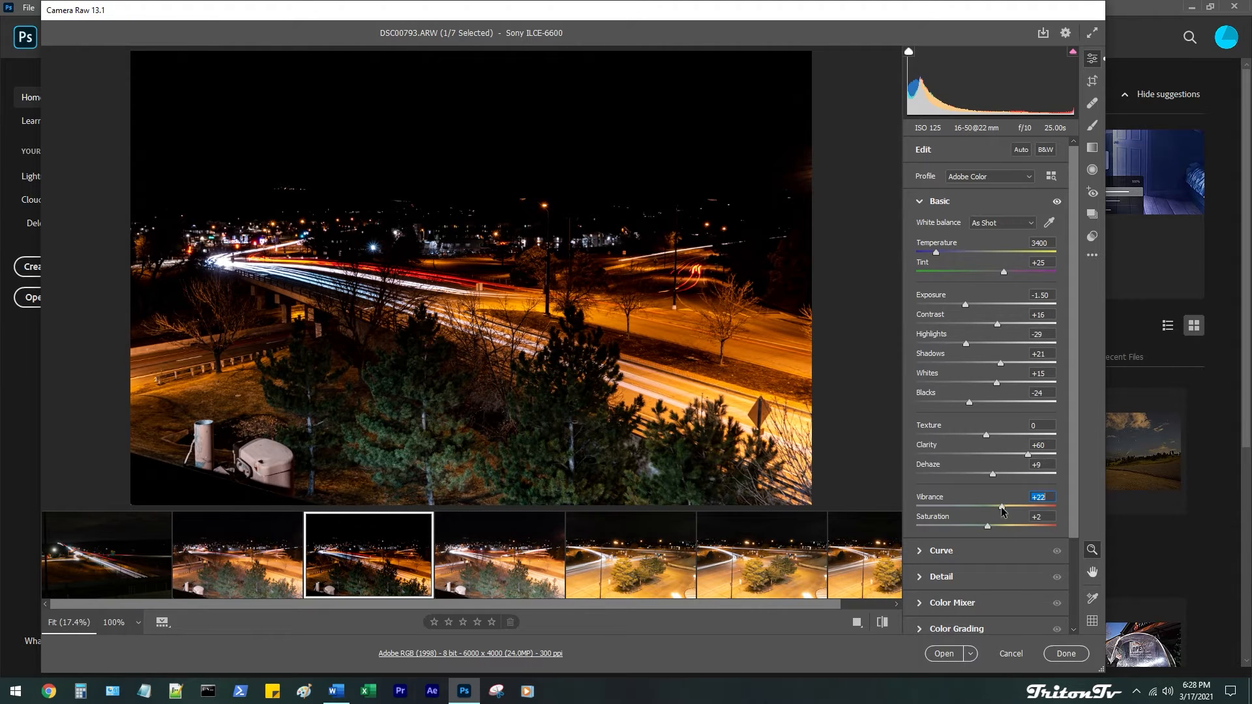
left_click_drag(1004, 508, 1042, 511)
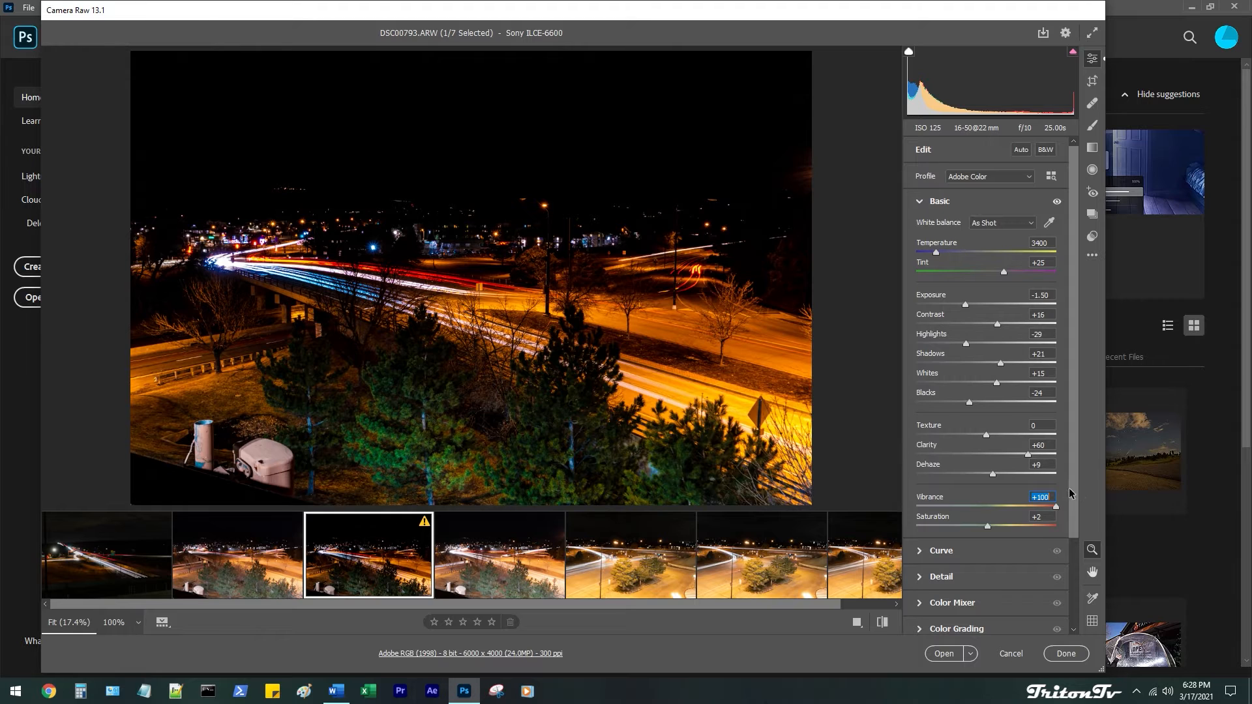
type("22")
key("Return")
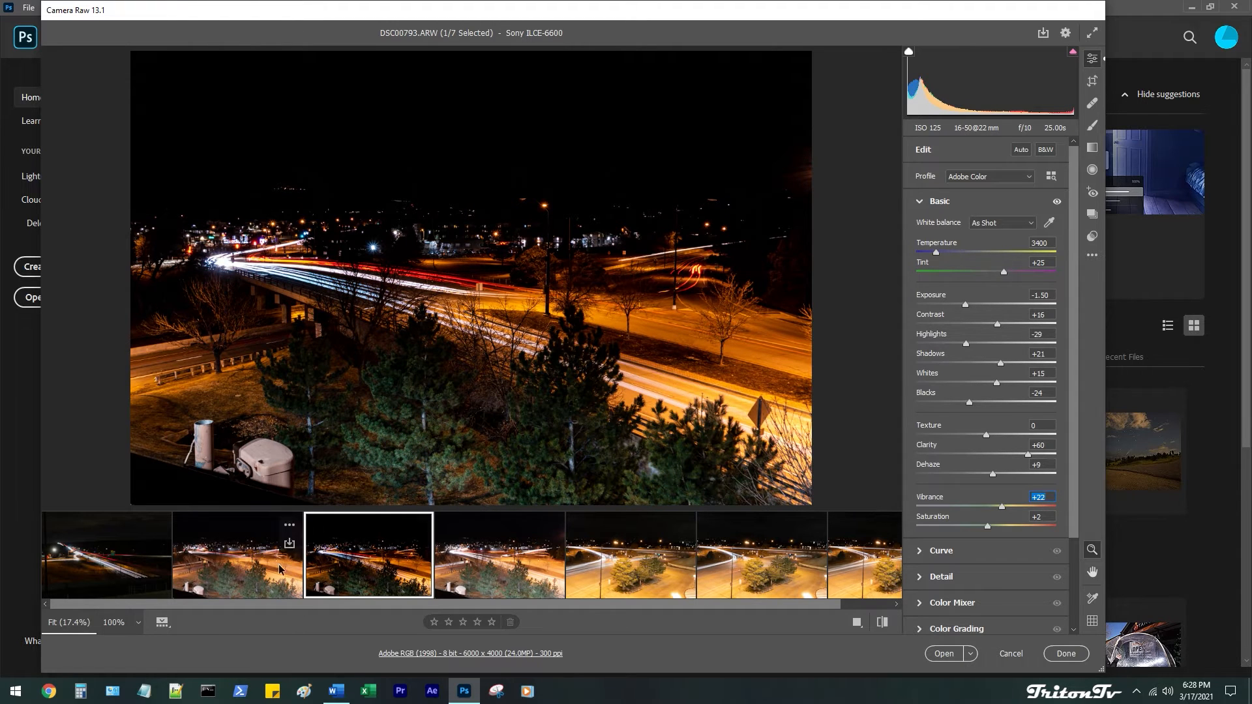
Compare the Basic settings of DSC00791.ARW with those of the edited photo DSC00793.ARW
left_click(124, 571)
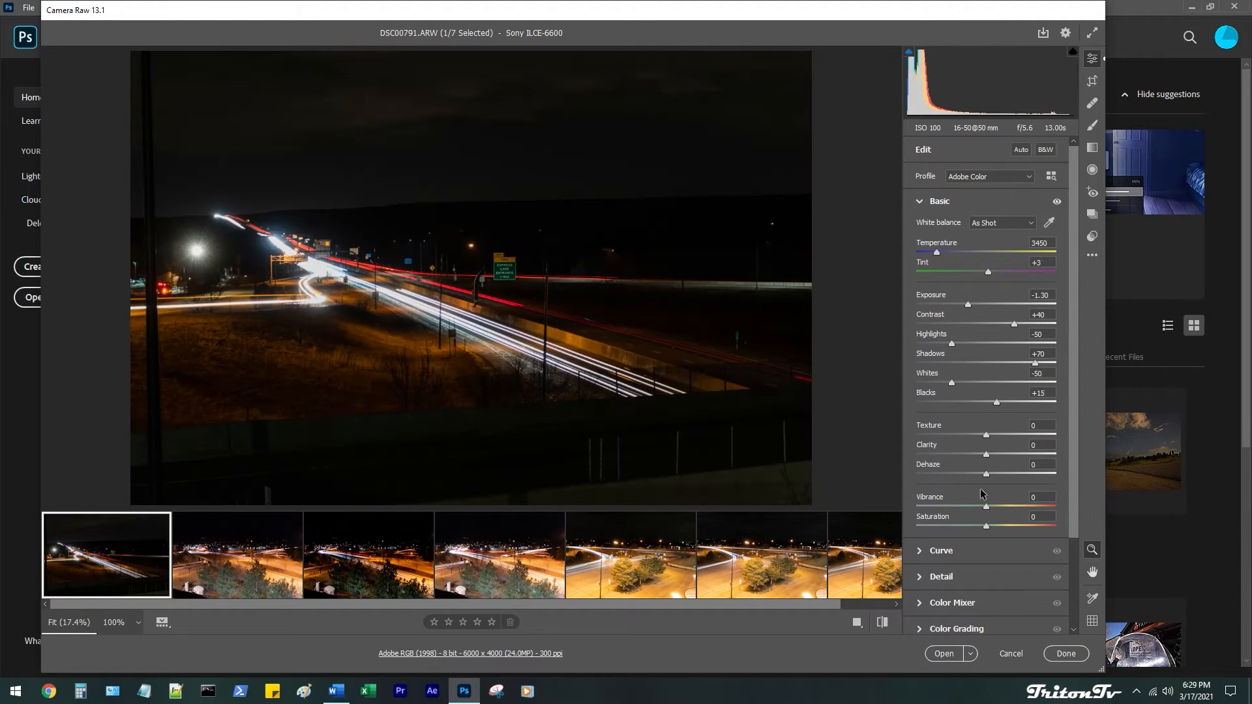
left_click(386, 580)
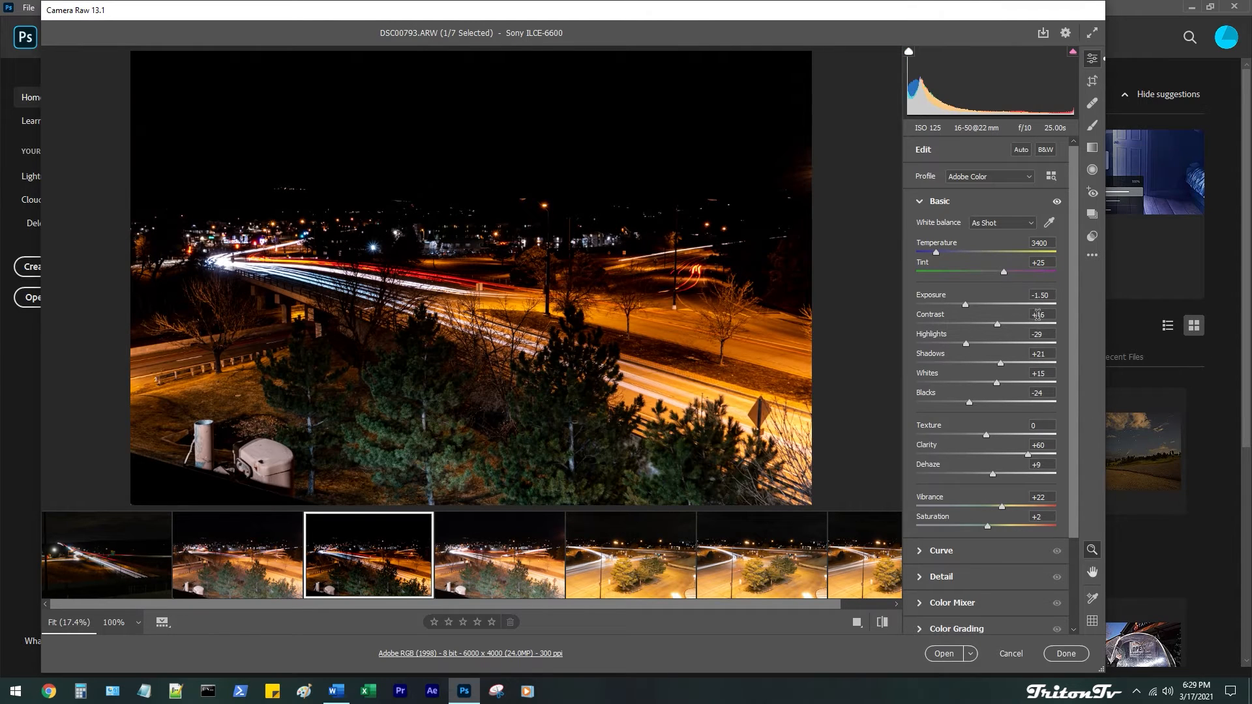
left_click(114, 574)
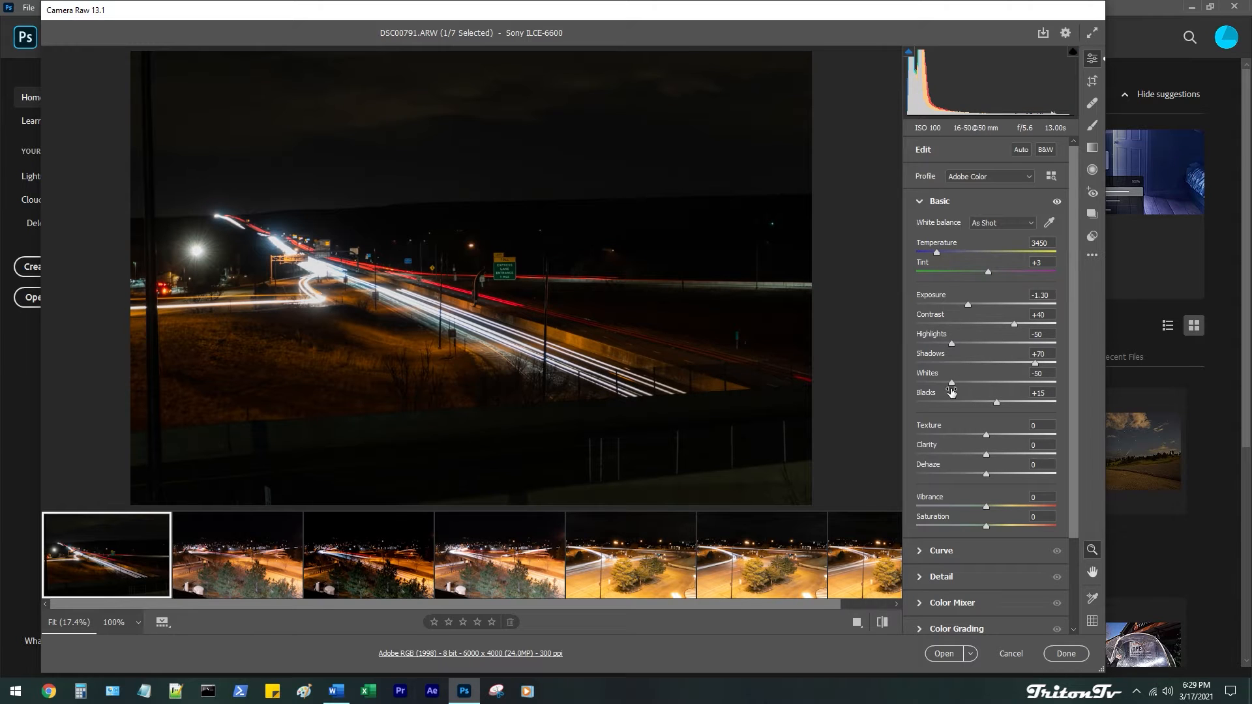
Using DSC00793.ARW as reference, set DSC00791.ARW to Whites +15, Exposure -1.50 and Contrast +20
mouse_move(951, 383)
left_mouse_down()
mouse_move(887, 384)
mouse_move(936, 385)
left_mouse_up()
left_click(369, 580)
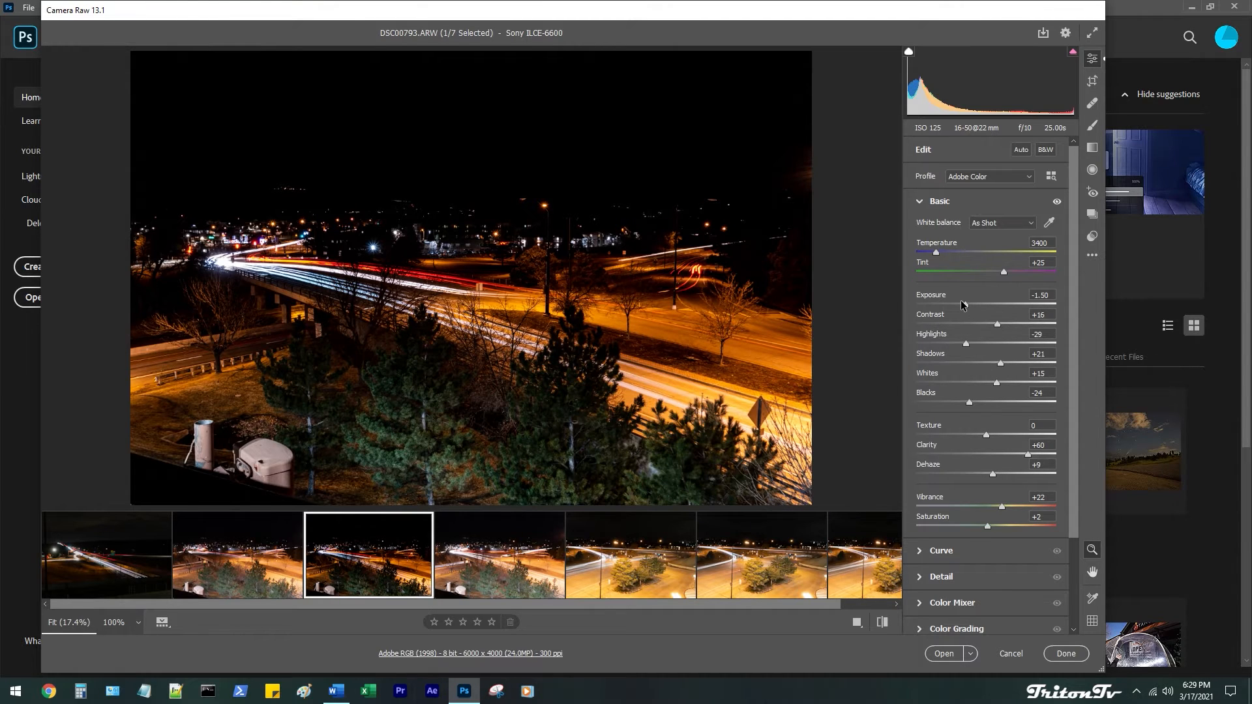
left_click(118, 580)
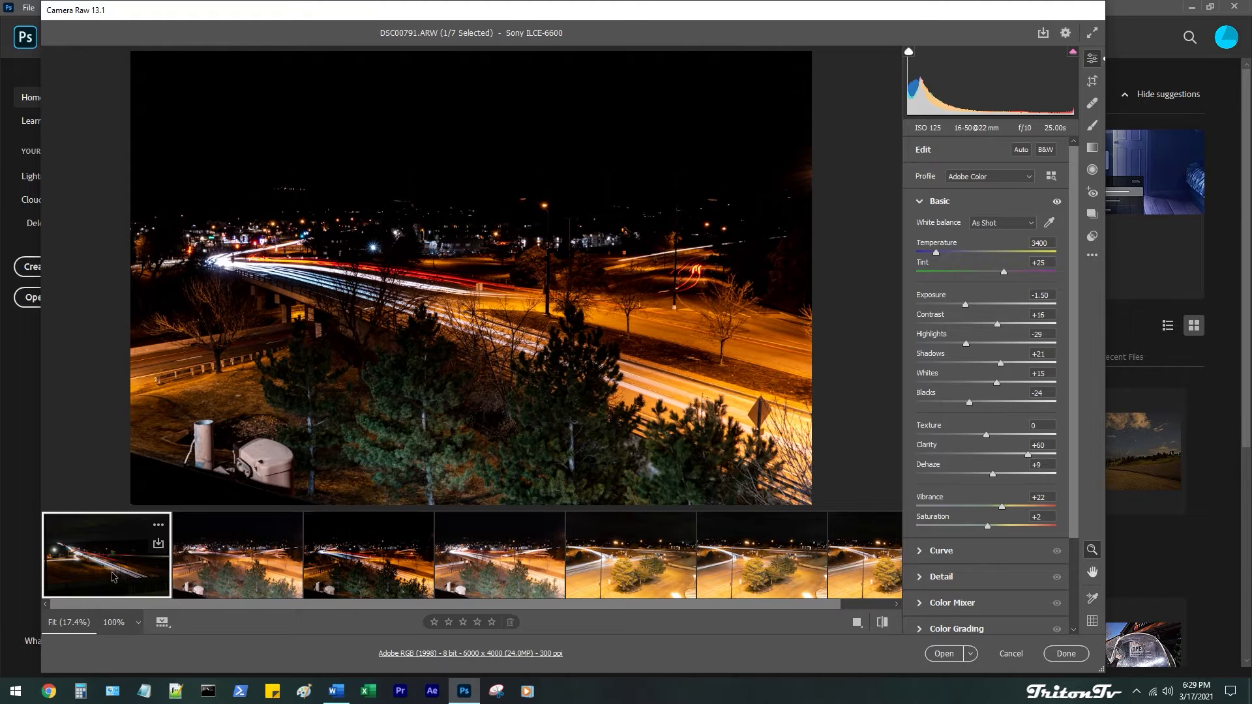
left_click_drag(953, 385, 1003, 387)
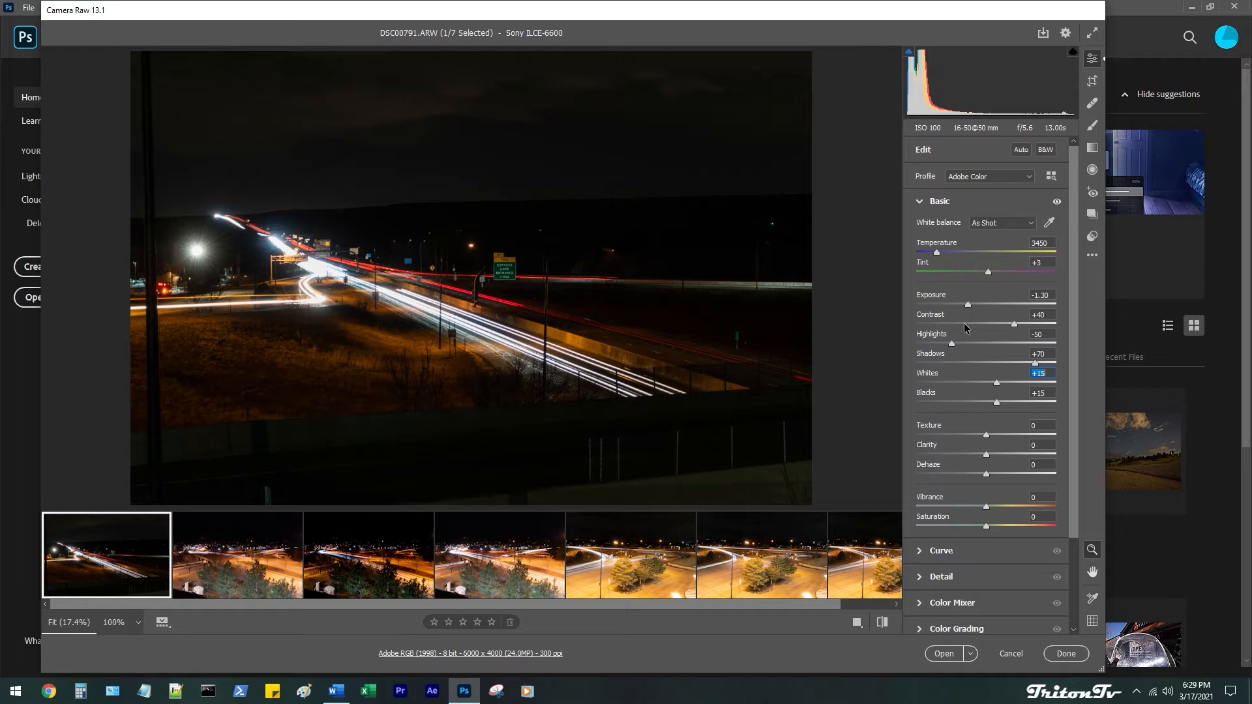
left_click_drag(970, 304, 1006, 326)
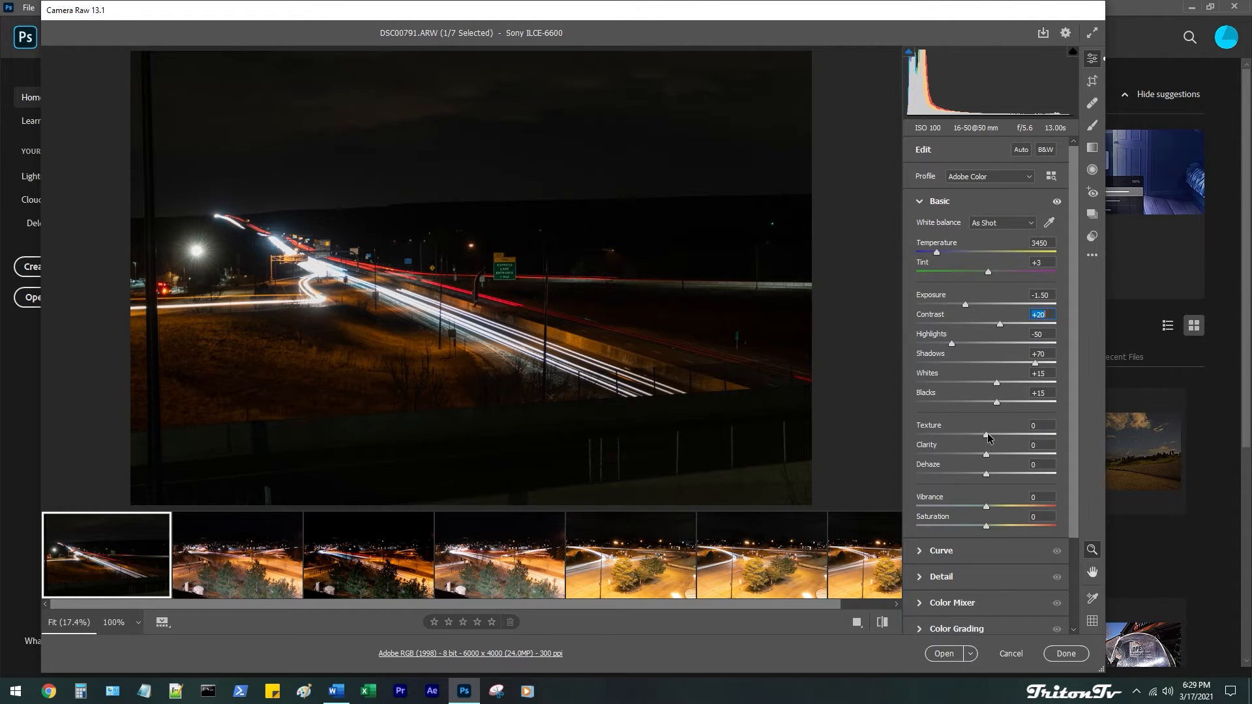
Try the highway photo's Texture at both extremes, +100 and -100, and reset it to 0
left_click_drag(989, 436, 891, 434)
left_click_drag(918, 436, 1076, 436)
mouse_move(1032, 438)
left_mouse_down()
mouse_move(983, 436)
mouse_move(1042, 432)
mouse_move(882, 436)
mouse_move(1052, 436)
left_mouse_up()
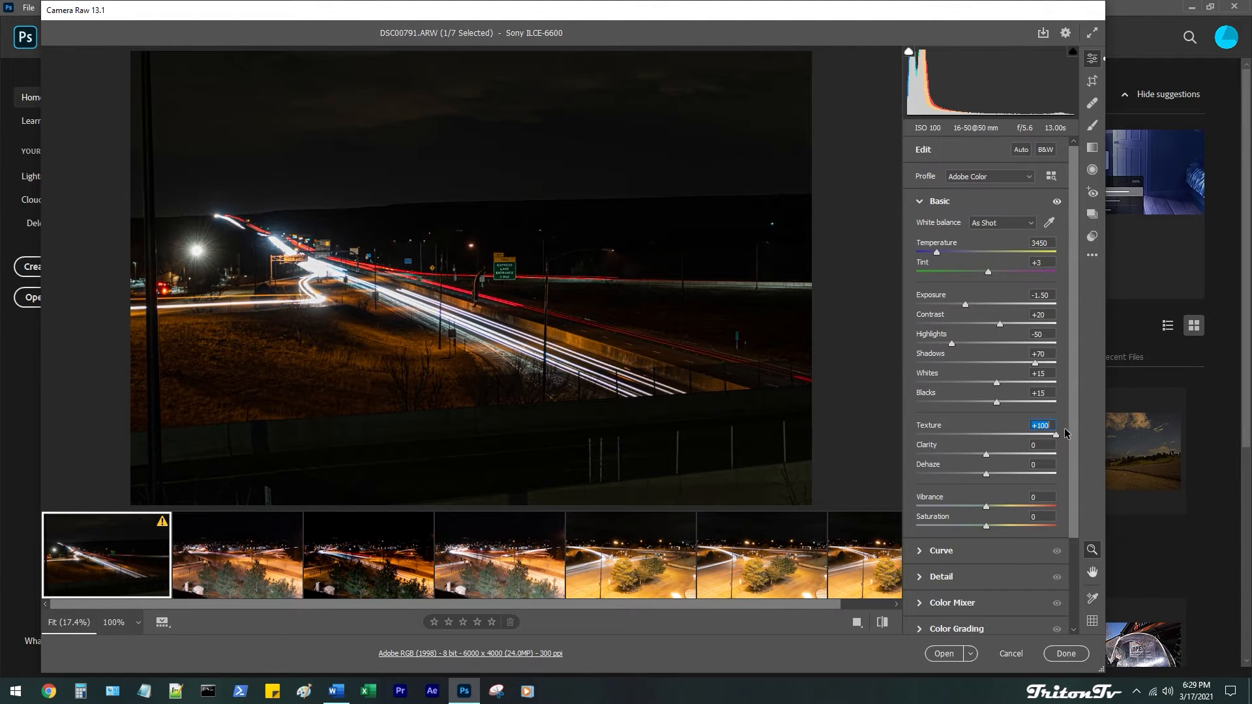
type("-100")
key("Return")
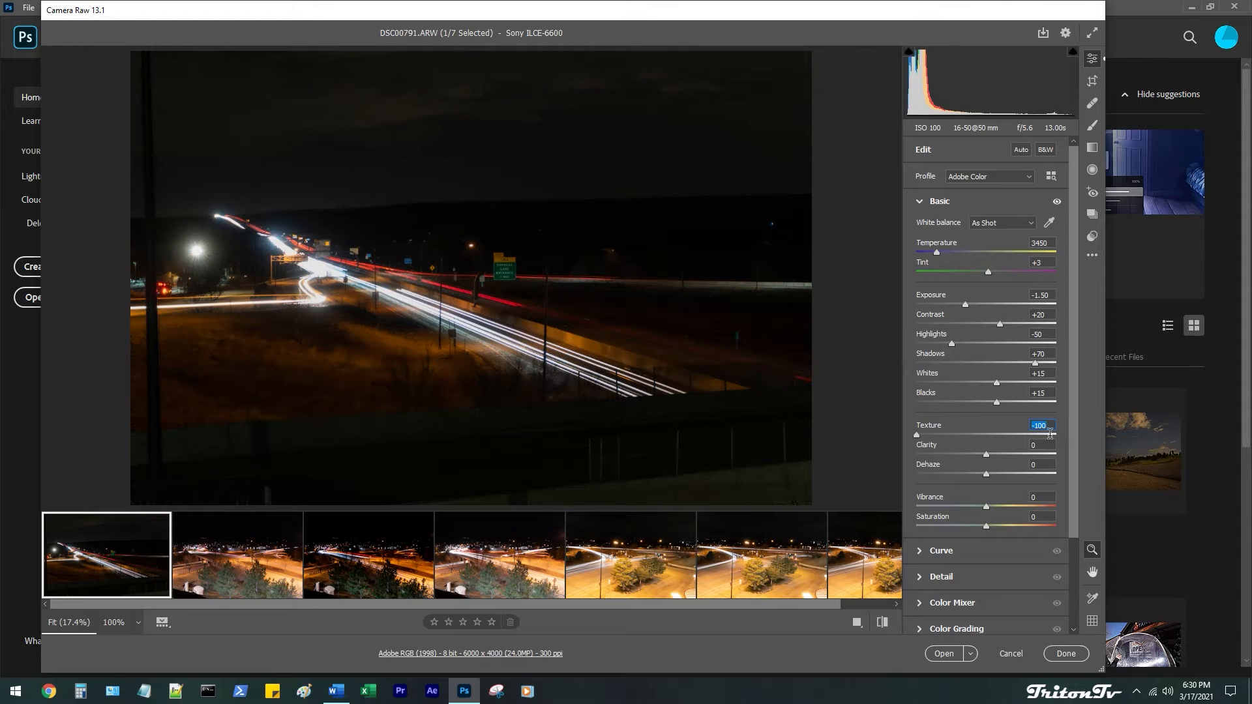
double_click(916, 435)
Set Clarity to +20 and test Dehaze from -100 to positive values before resetting it to 0
left_click_drag(986, 454, 851, 457)
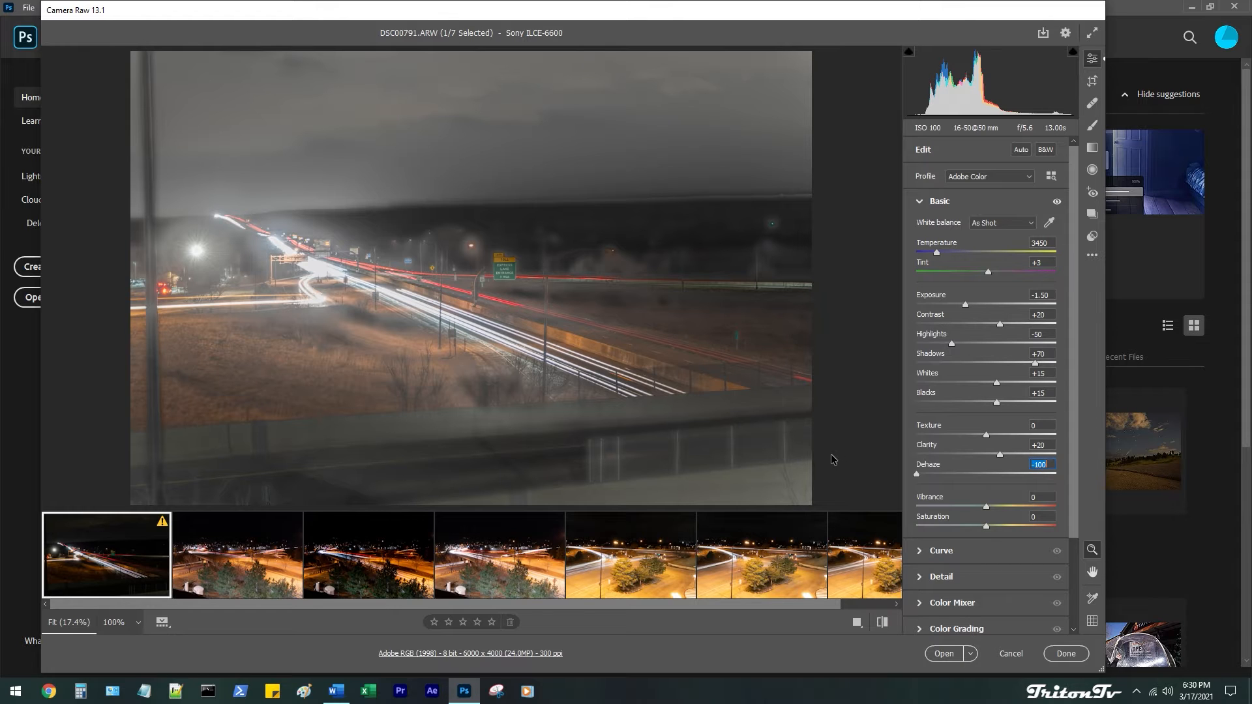
left_click_drag(861, 471, 960, 476)
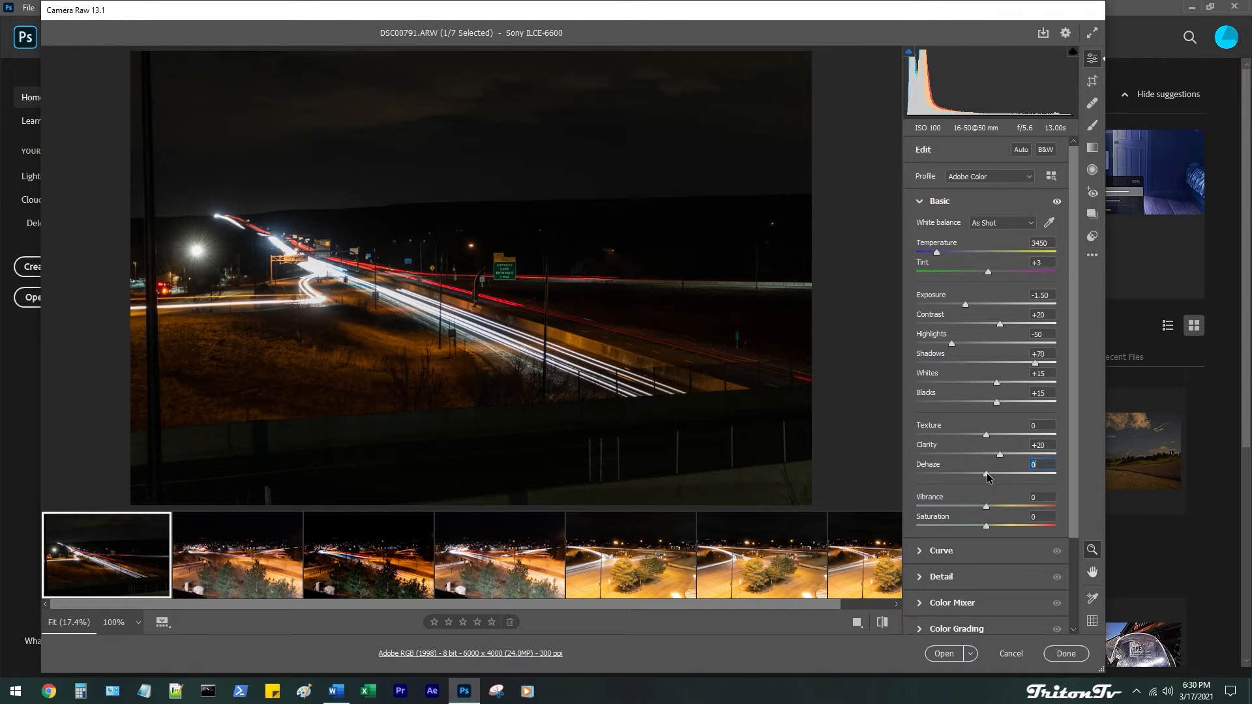
left_click_drag(959, 474, 999, 472)
left_click_drag(998, 474, 994, 475)
double_click(988, 471)
Try Vibrance at +100, inspect the colours of the light trails up close, and reset it to 0
left_click_drag(986, 507, 1067, 503)
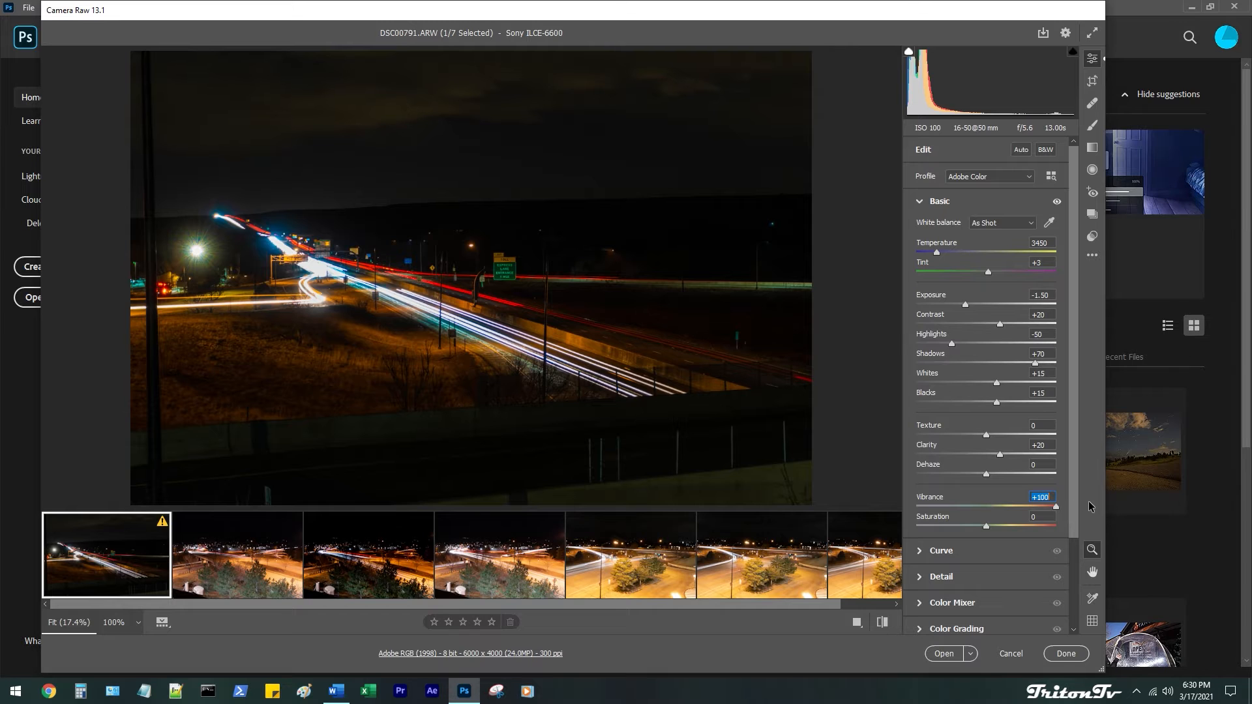
left_click(306, 250)
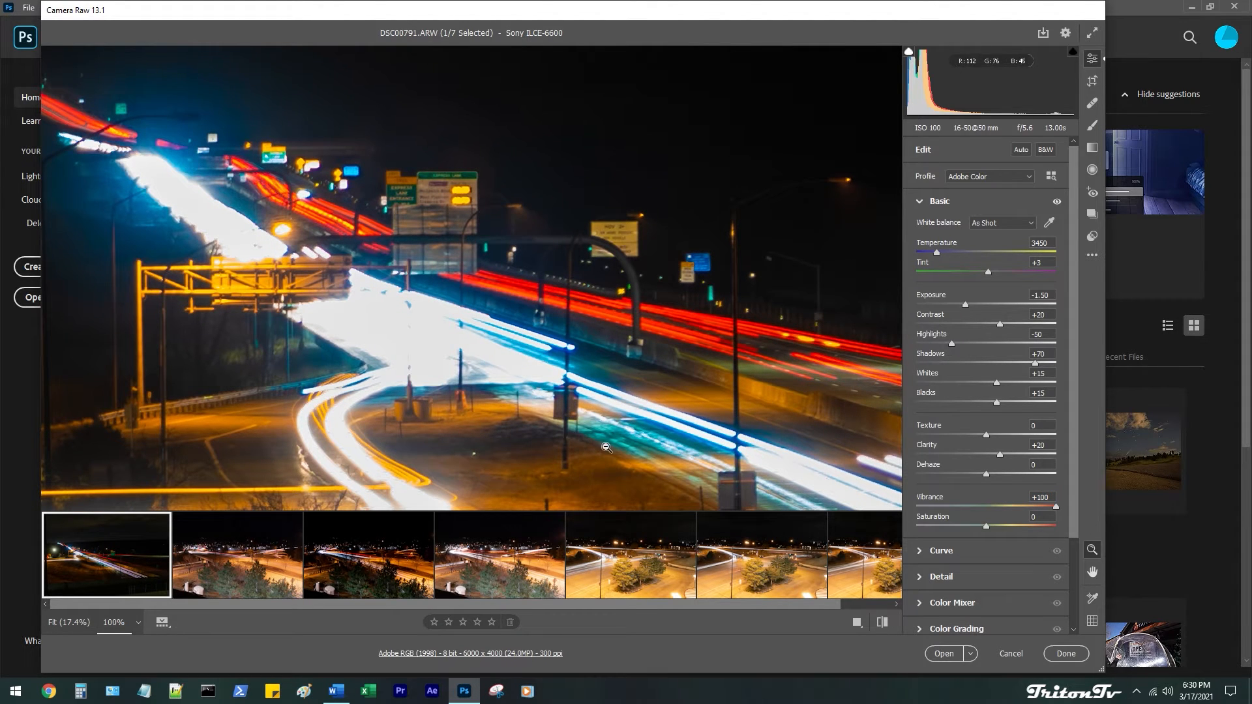
left_click(334, 290)
left_click(302, 243)
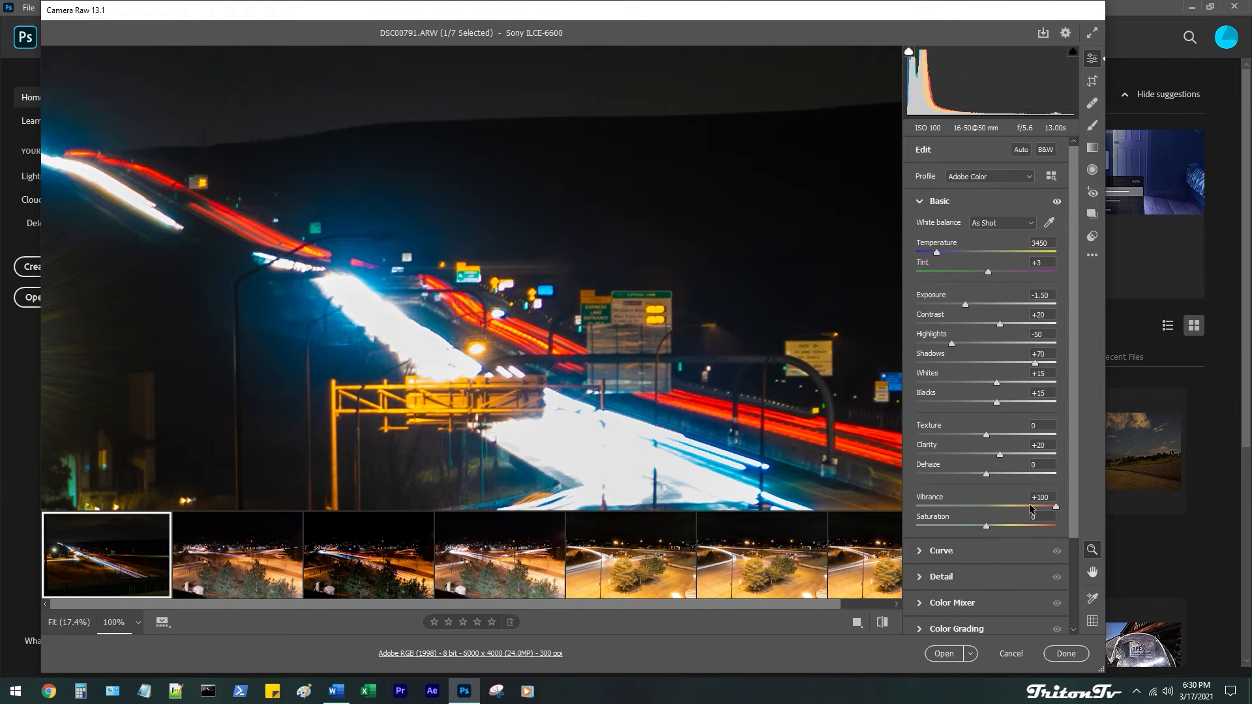
double_click(1054, 508)
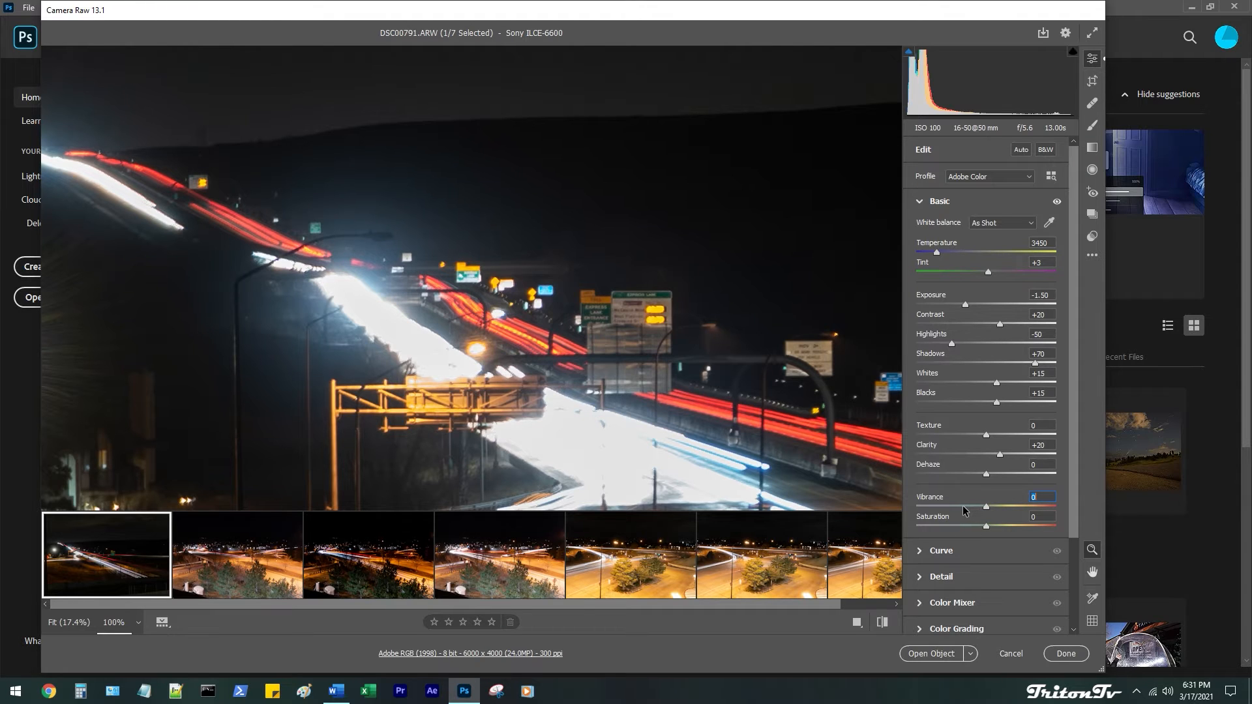
Compare Vibrance at +17 and +100 on the highway light trails and bring it to +71
left_click_drag(987, 505, 999, 507)
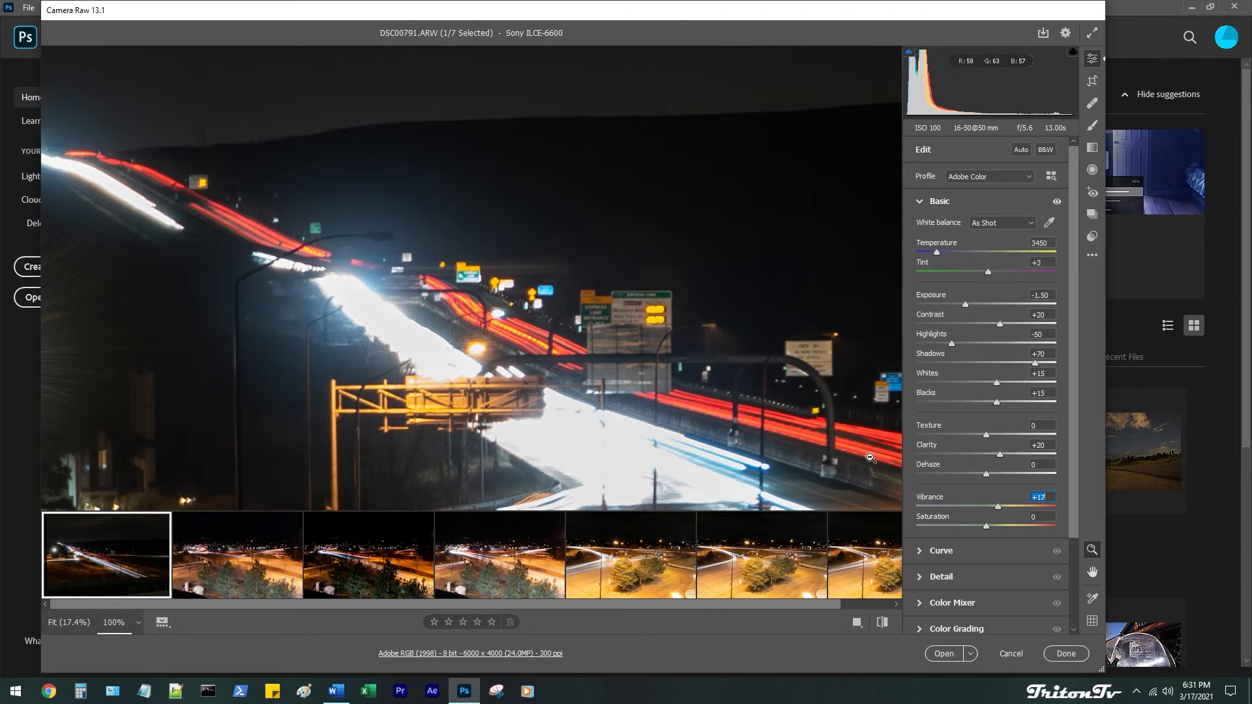
left_click_drag(1000, 507, 1097, 513)
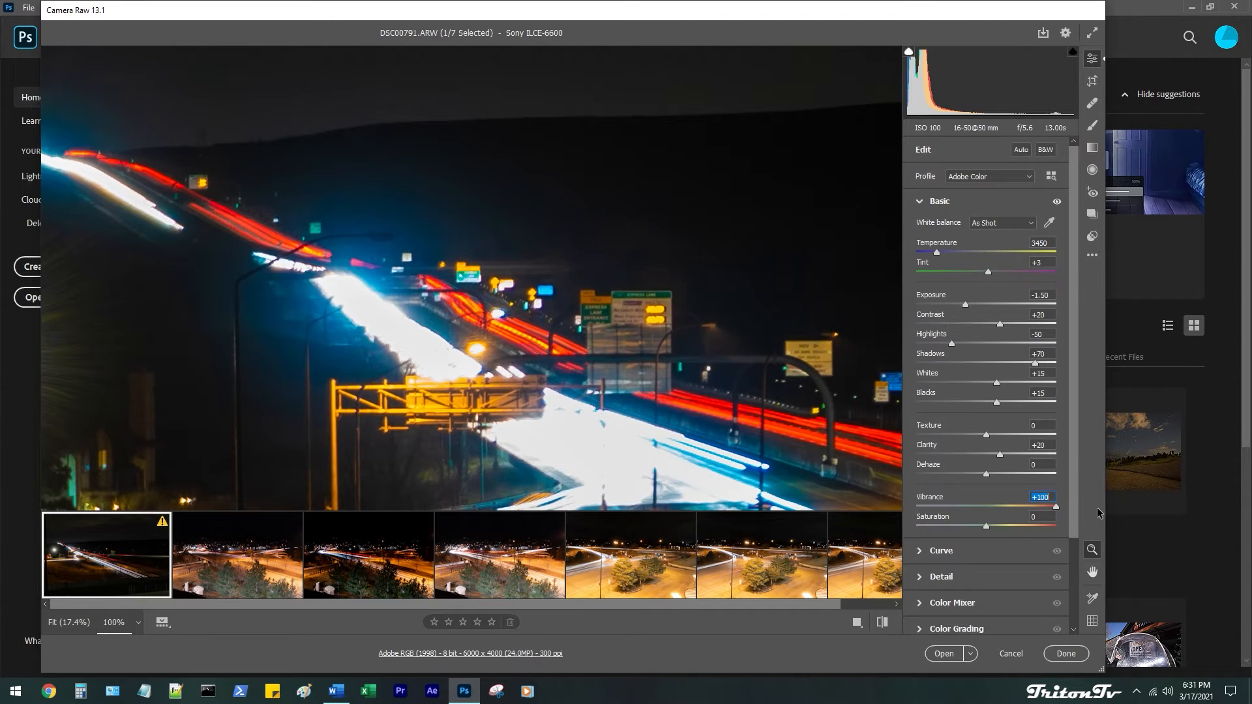
left_click(749, 438)
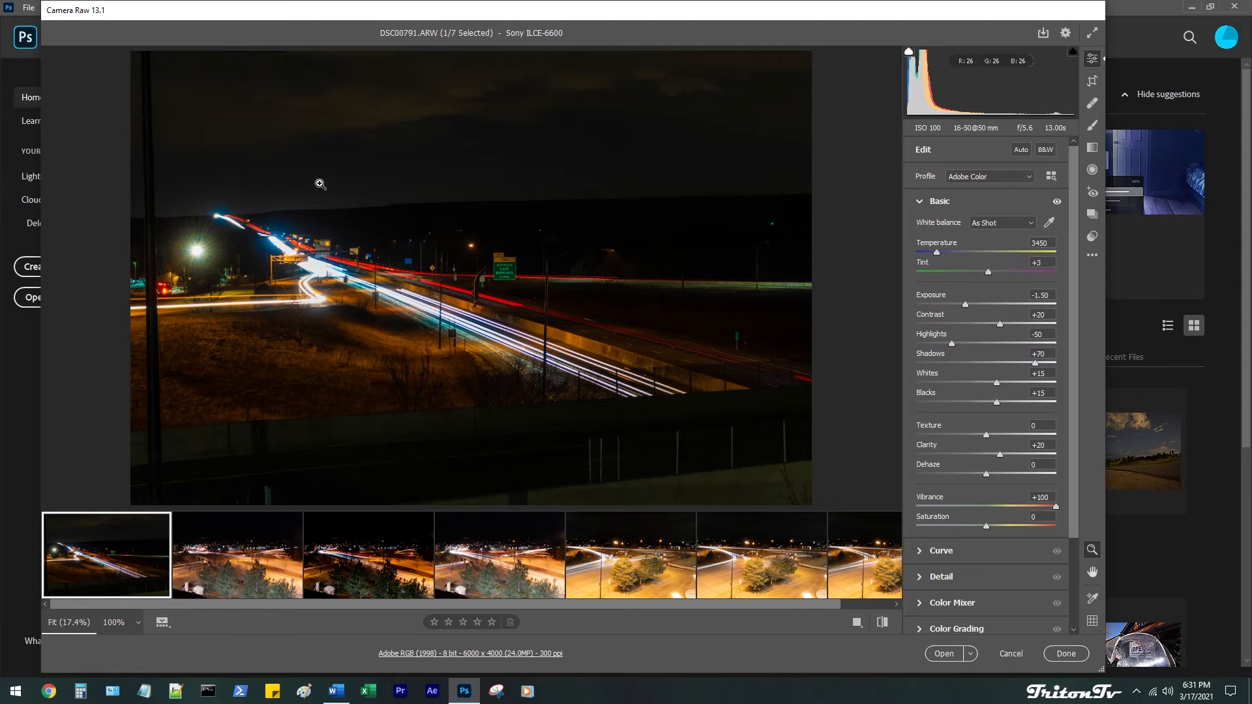
left_click_drag(1056, 506, 1044, 513)
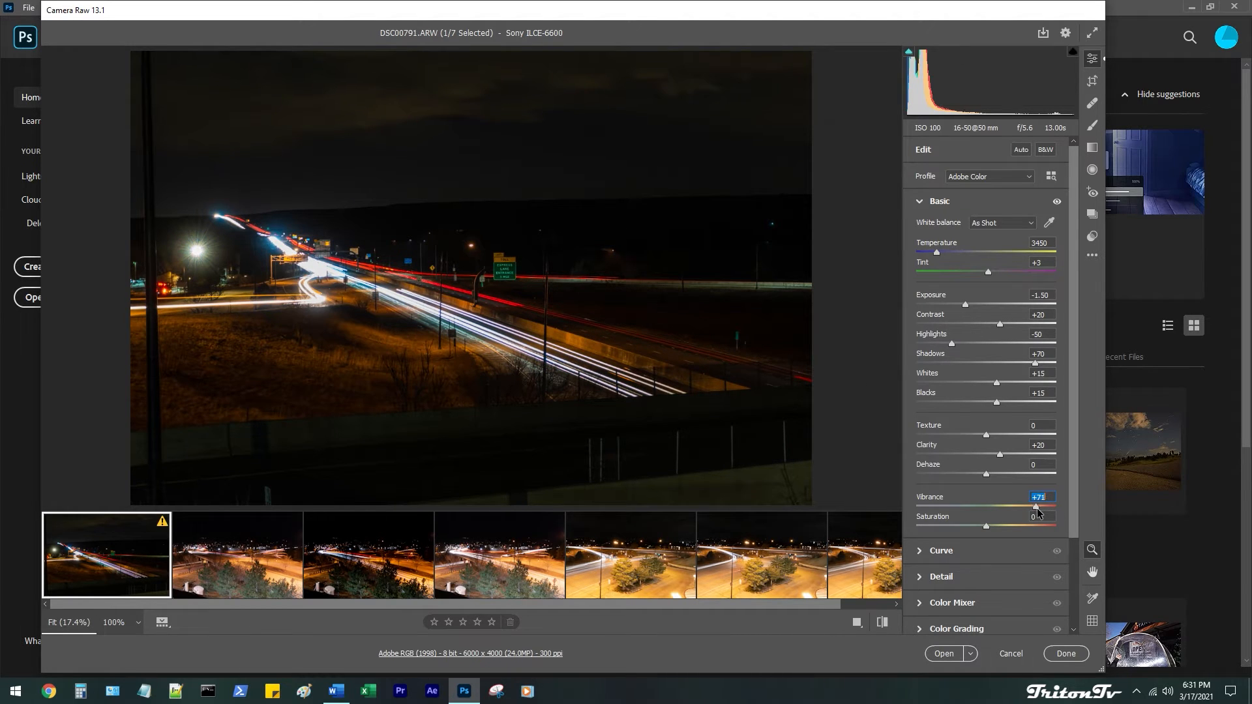
Set Vibrance to +70 and Saturation to +30 on the highway photo
mouse_move(986, 526)
left_mouse_down()
mouse_move(901, 526)
mouse_move(1070, 522)
mouse_move(977, 512)
mouse_move(993, 515)
left_mouse_up()
mouse_move(998, 517)
left_mouse_down()
mouse_move(1077, 523)
mouse_move(909, 515)
mouse_move(1008, 522)
left_mouse_up()
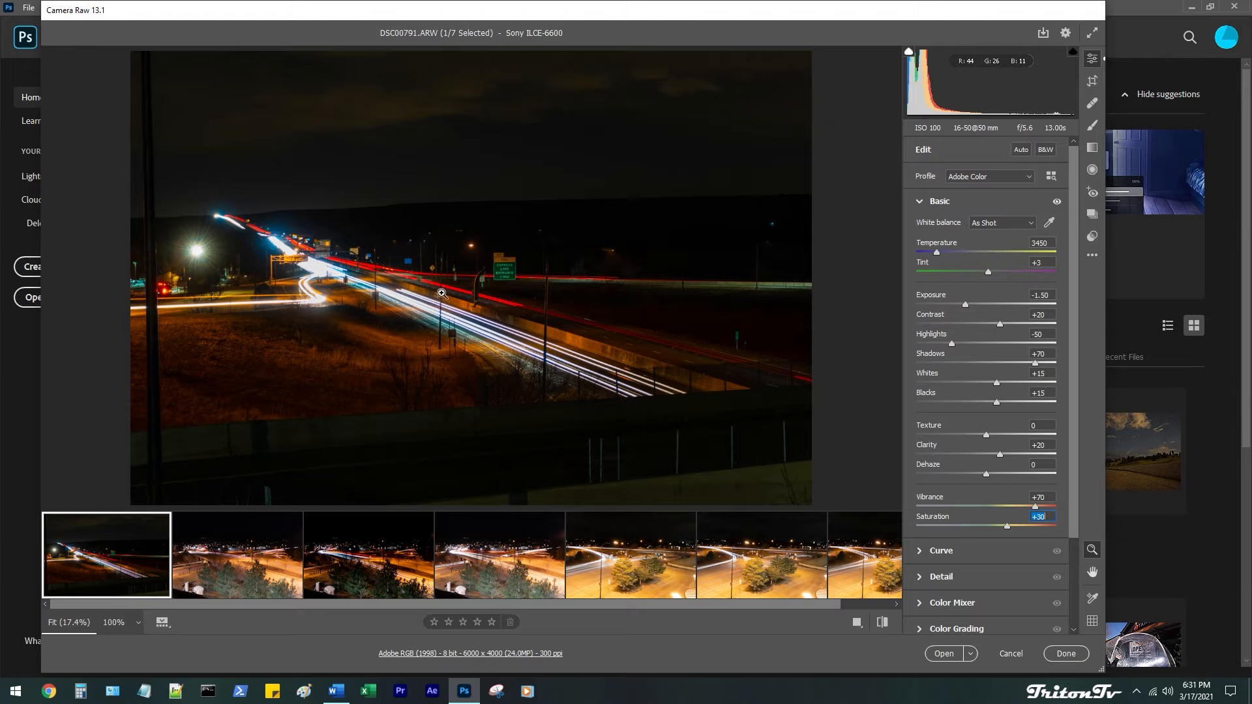
Switch to File Explorer and open DSC00791.JPG from the Alpha 6600\3-9-21\pics folder on drive G: for viewing
left_click_drag(661, 13, 802, 24)
key("super+e")
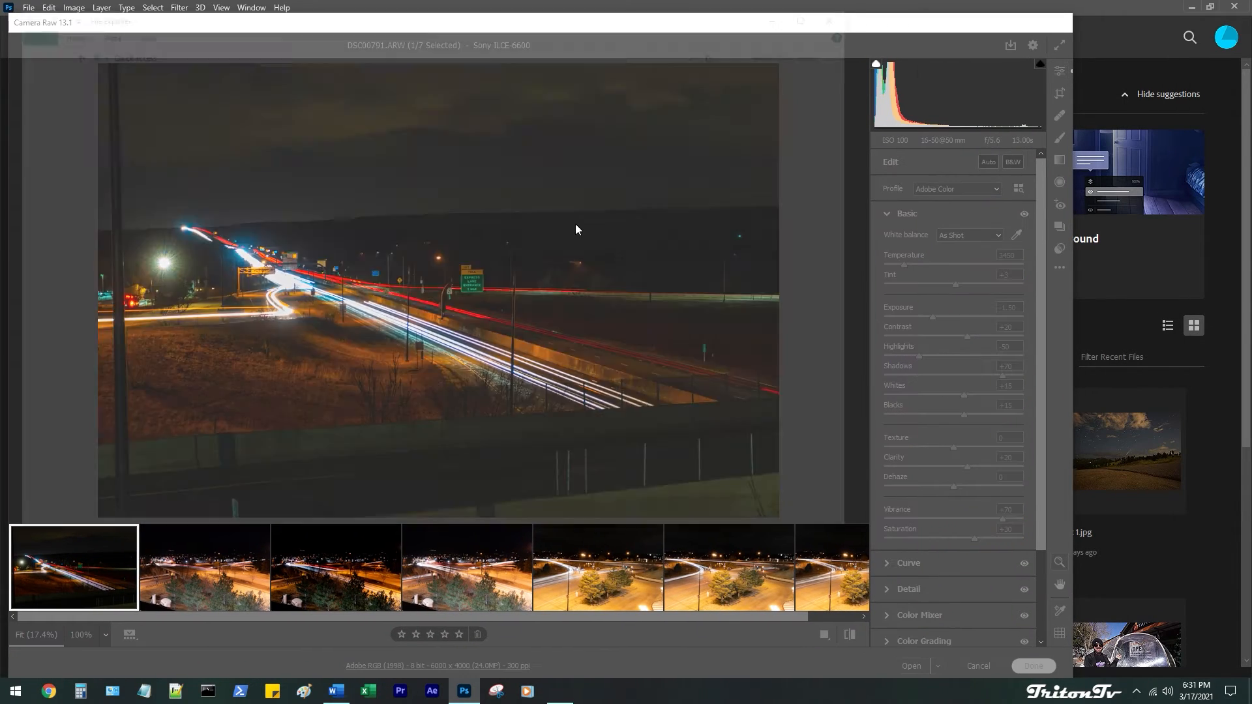
left_click(115, 455)
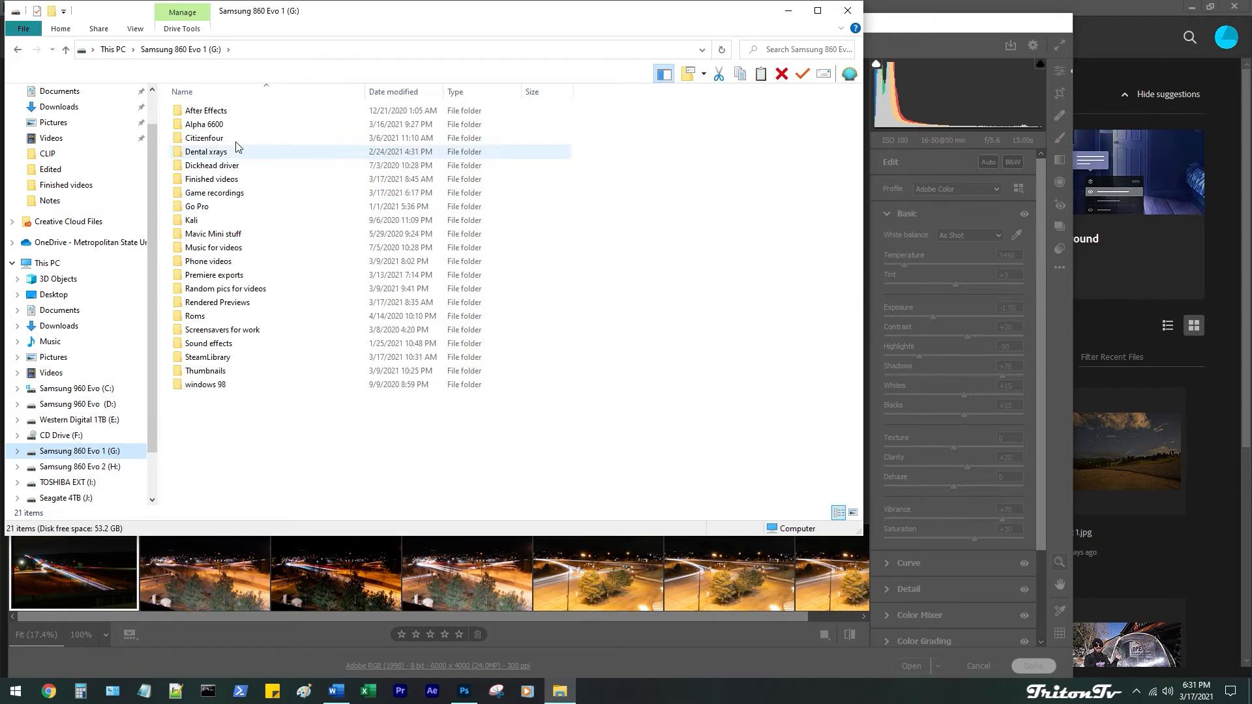
double_click(227, 126)
double_click(196, 165)
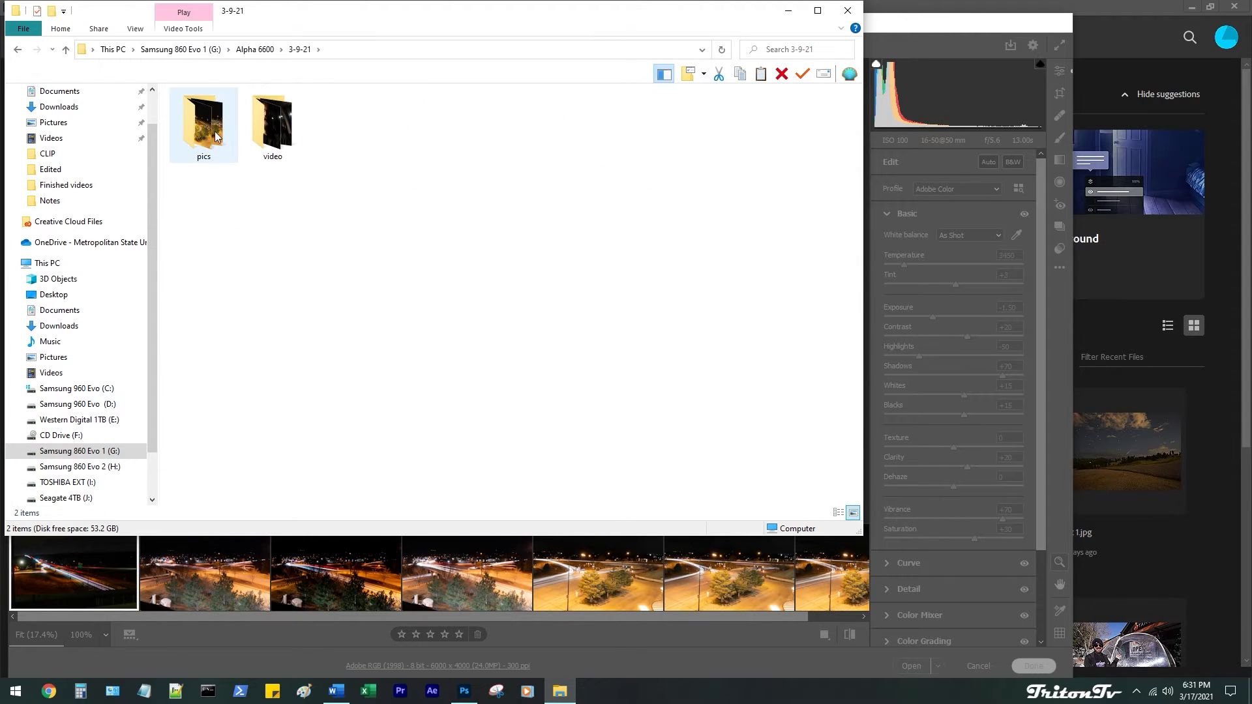
double_click(210, 129)
left_click_drag(431, 14, 474, 88)
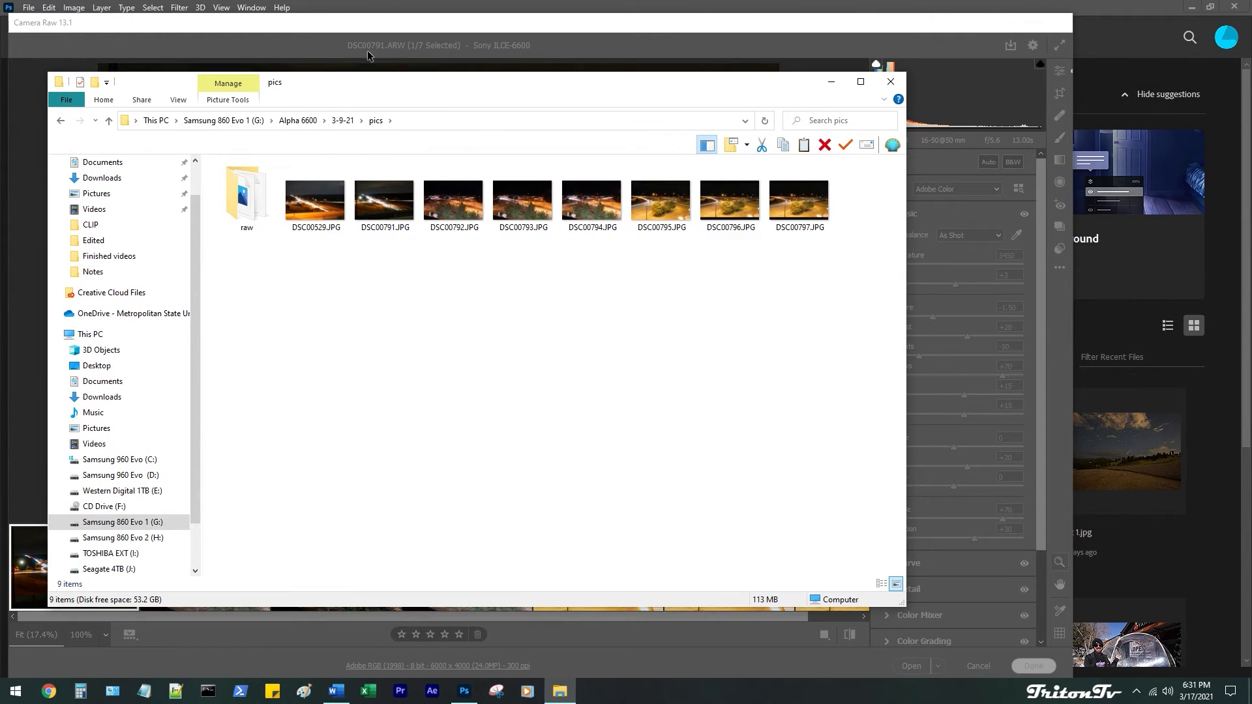
double_click(378, 203)
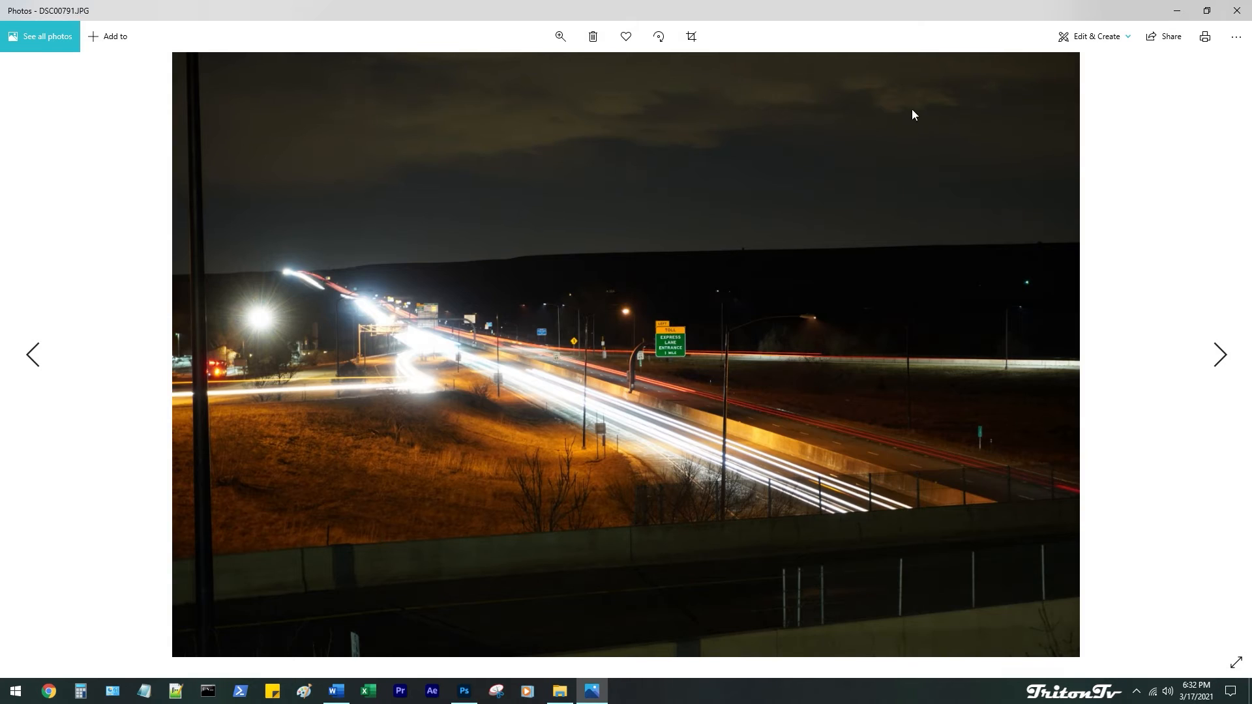
Place the Photos window beside Camera Raw and compare the JPG's light trails and road sign with the edited raw photo
left_click_drag(1102, 3, 865, 35)
left_click(947, 27)
left_click(593, 691)
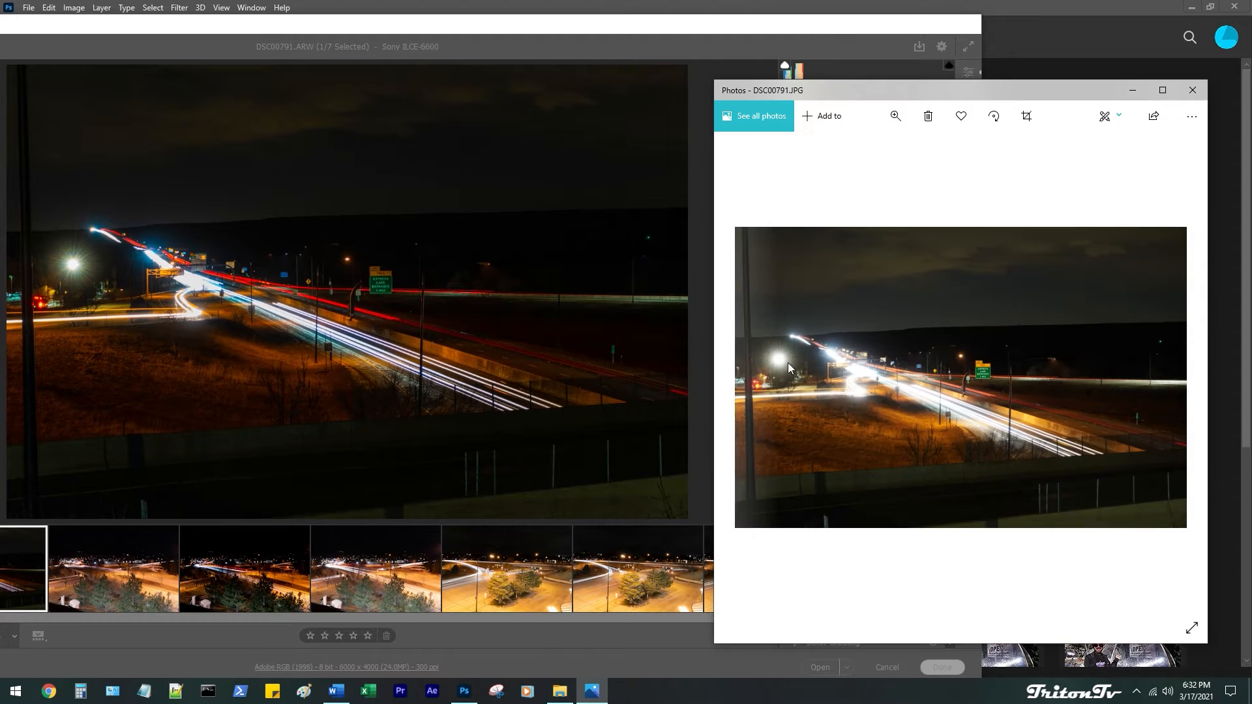
left_click_drag(842, 56, 840, 54)
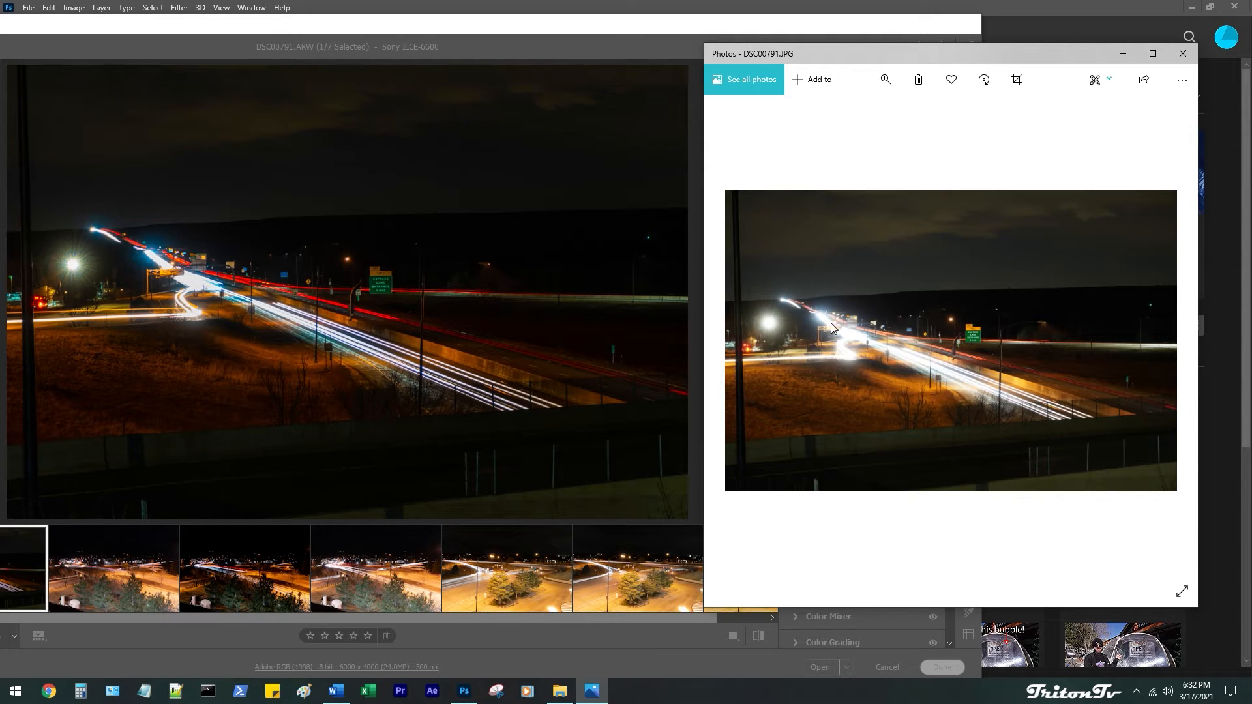
scroll(969, 338, "up", 3)
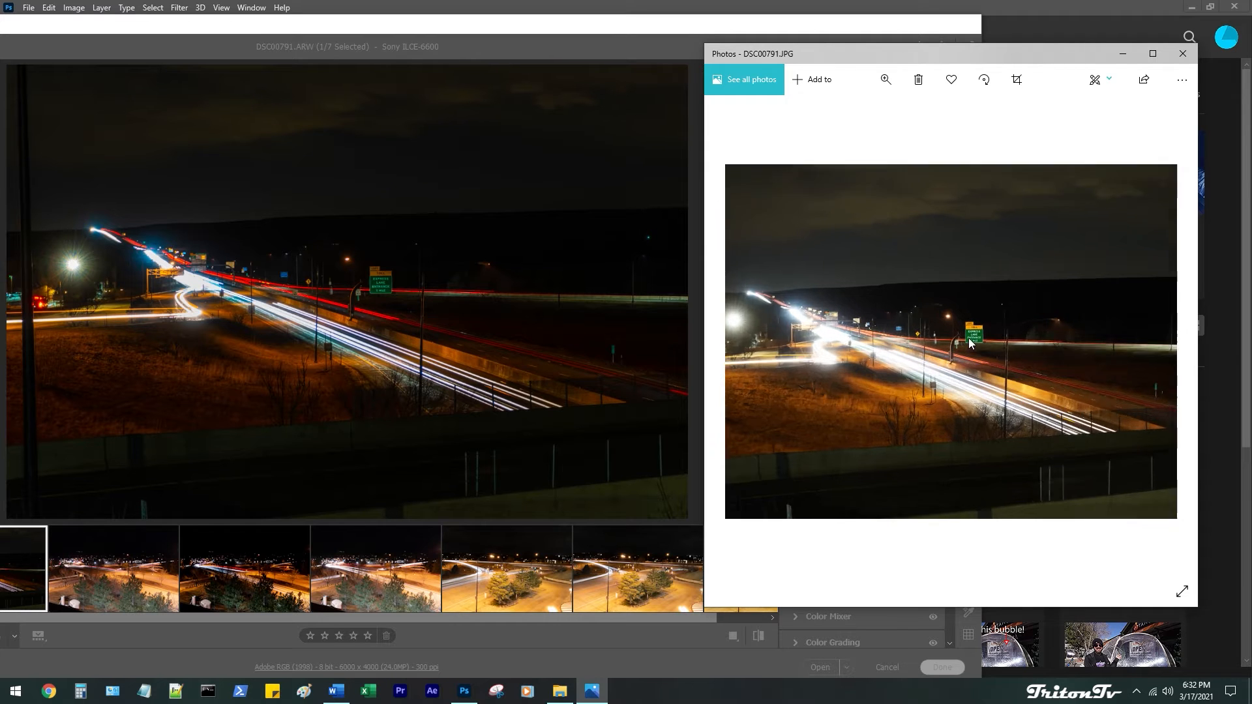
left_click_drag(983, 350, 898, 303)
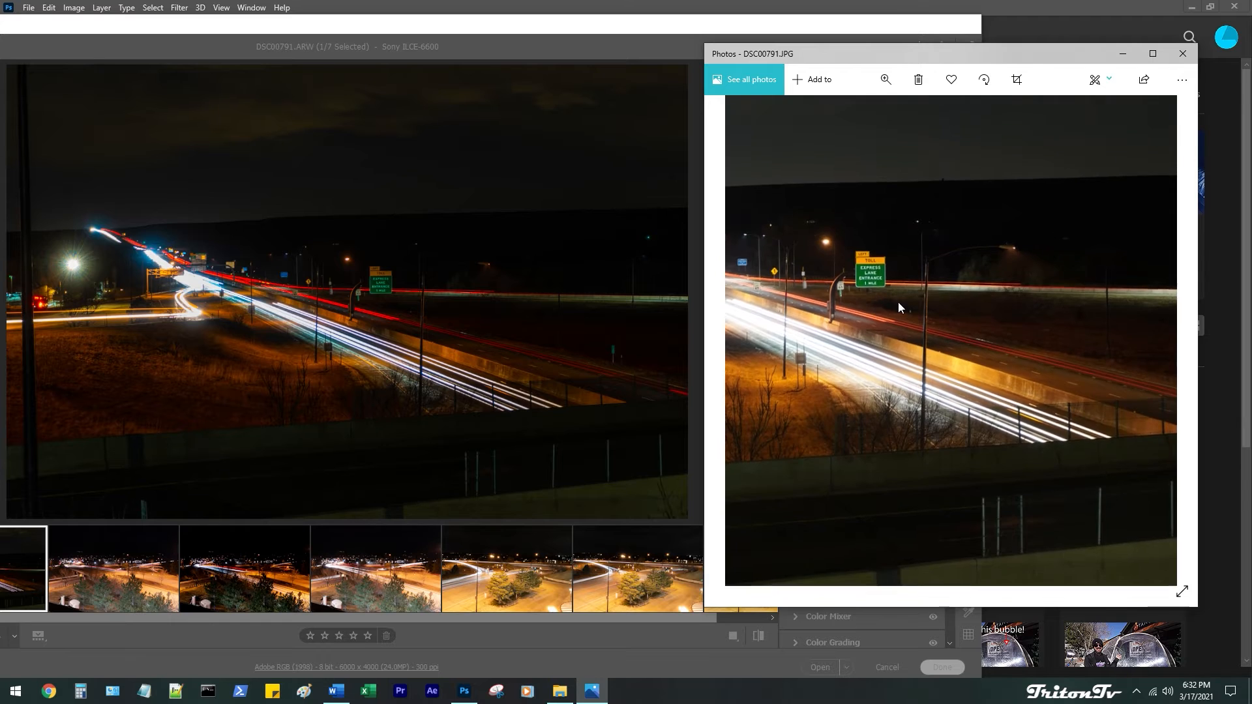
scroll(977, 211, "down", 3)
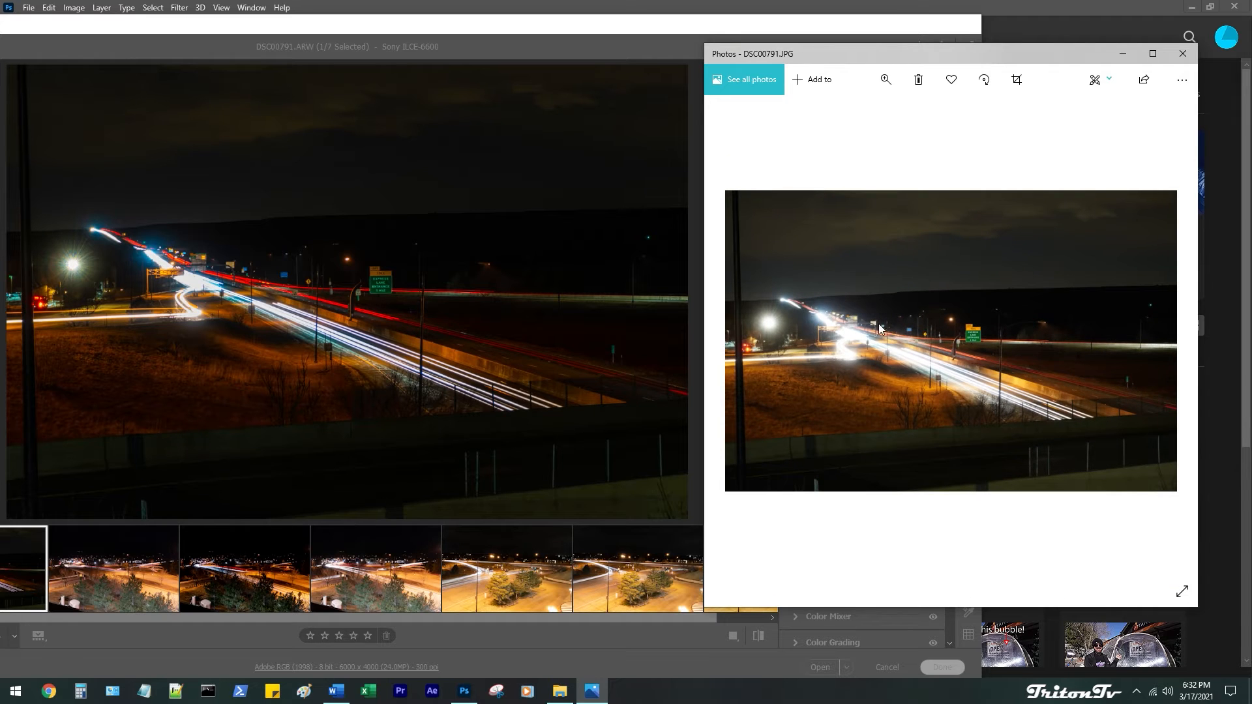
scroll(936, 346, "up", 2)
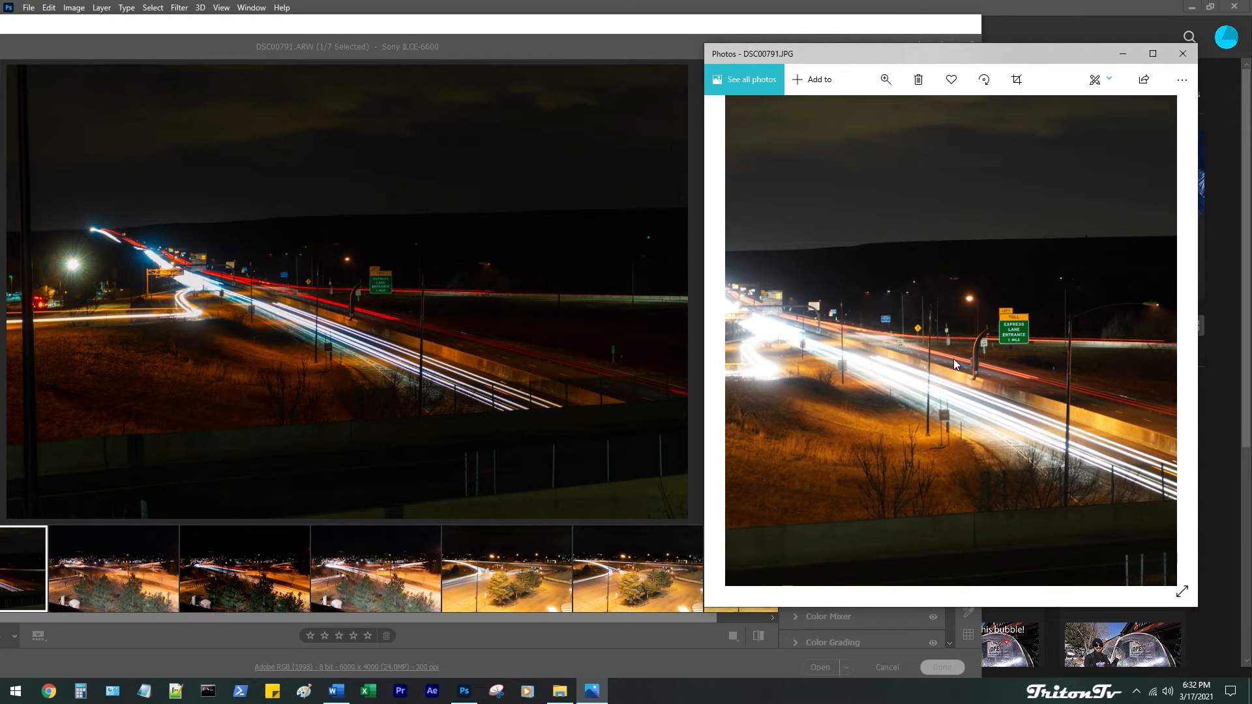
Return to Camera Raw and examine the edited highway photo's light trails and road signs
left_click(305, 271)
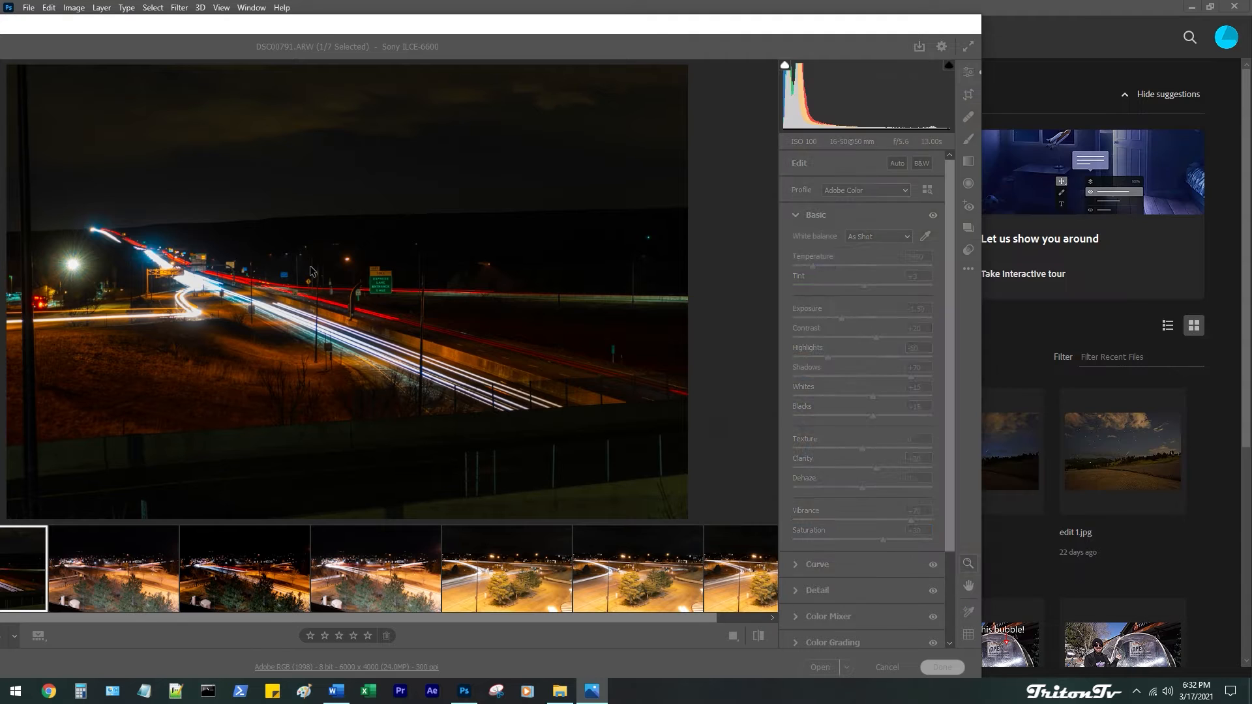
left_click(345, 275)
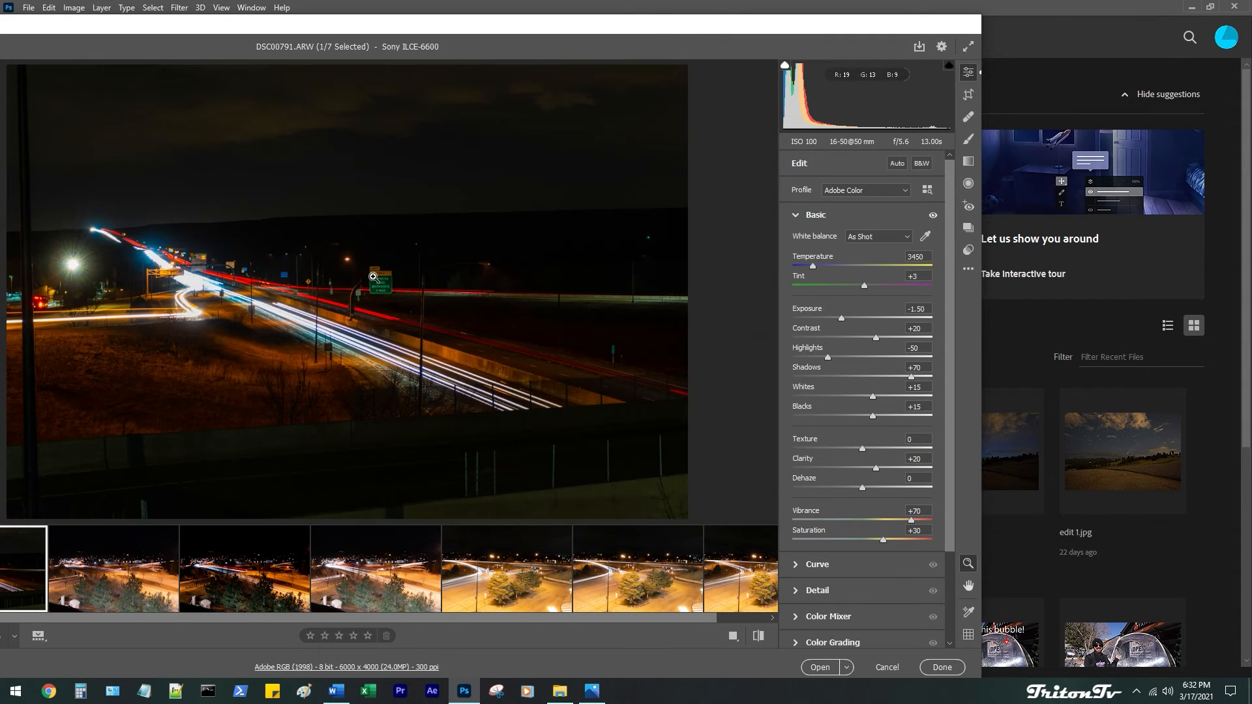
left_click(381, 279)
left_click_drag(255, 314, 542, 283)
left_click(453, 290)
right_click(288, 287)
left_click(286, 281)
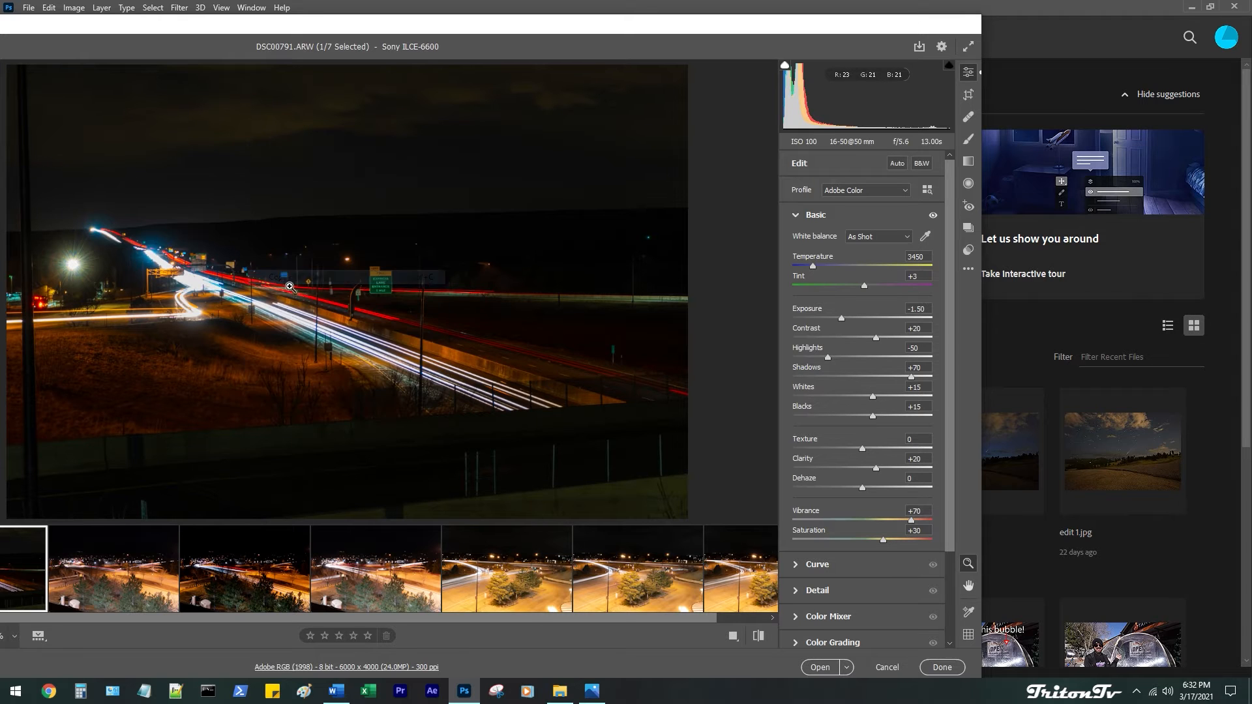
right_click(263, 268)
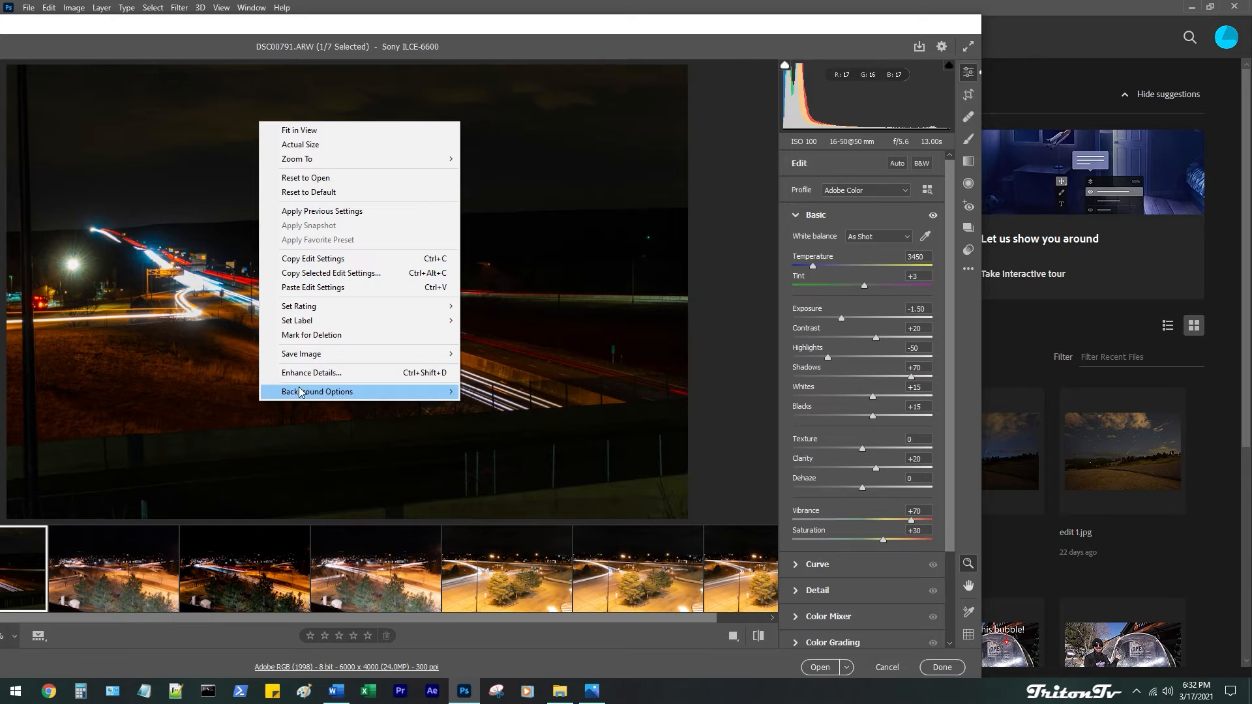
left_click(172, 236)
left_click(213, 248)
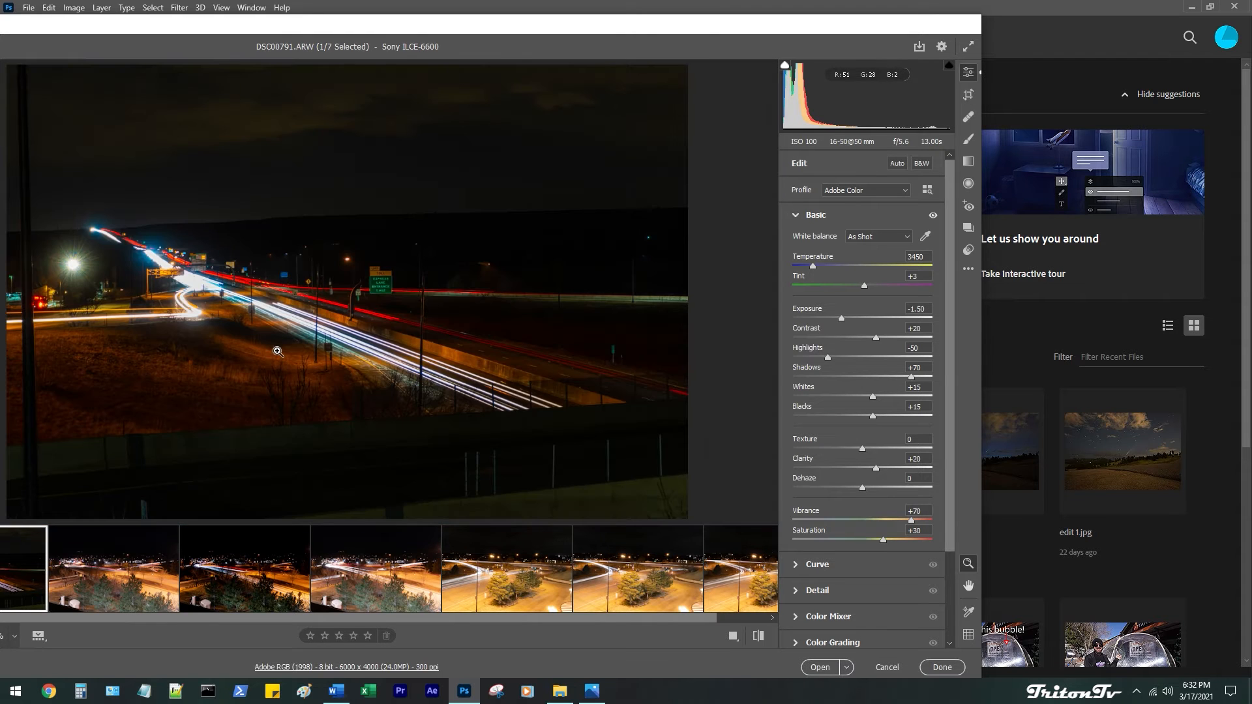
Compare the whole unedited JPG with the edit once more, close the JPG and move Camera Raw back into place
left_click(592, 691)
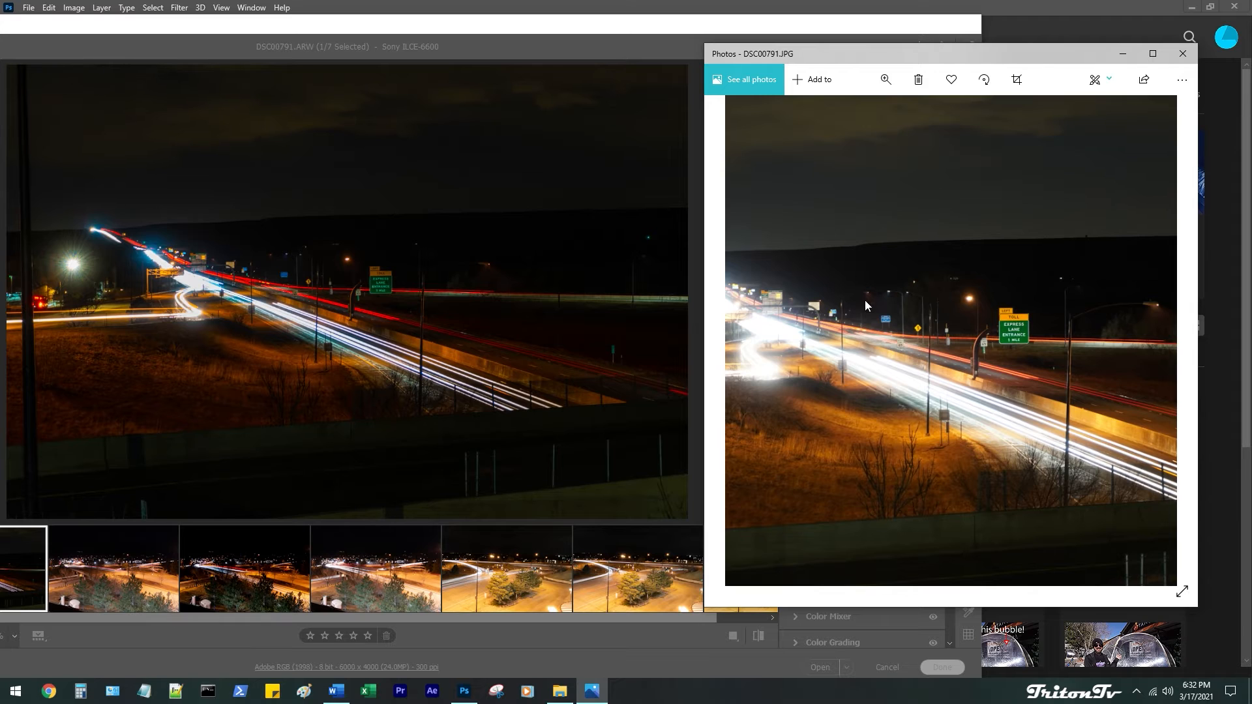
double_click(895, 314)
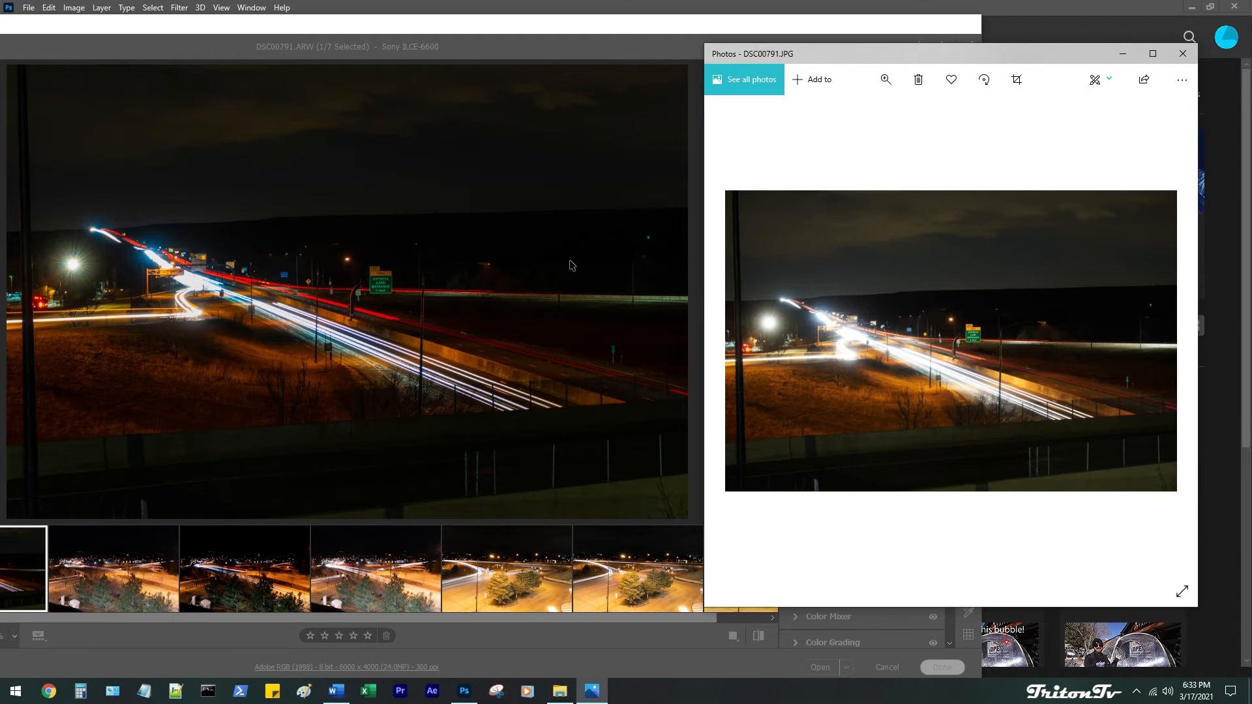
left_click(1183, 54)
left_click_drag(852, 30, 984, 10)
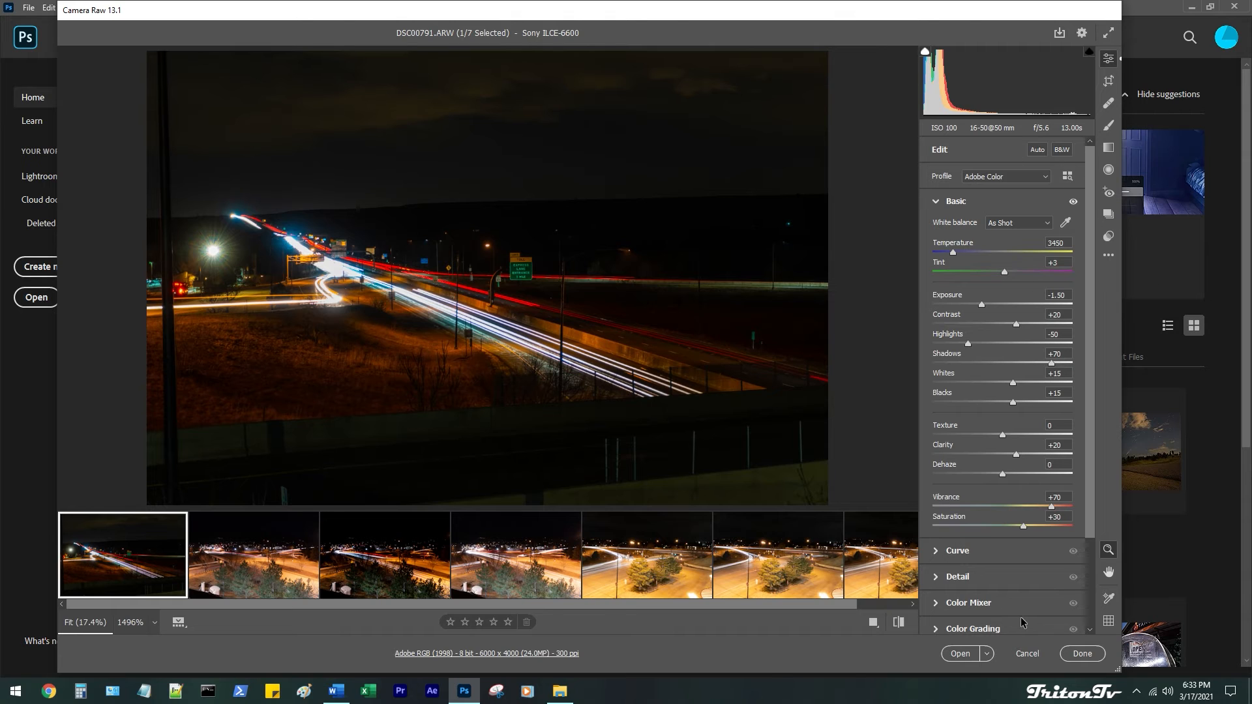
Select DSC00793.ARW in Camera Raw and open its counterpart DSC00793.JPG from the pics folder in Photos
left_click(352, 579)
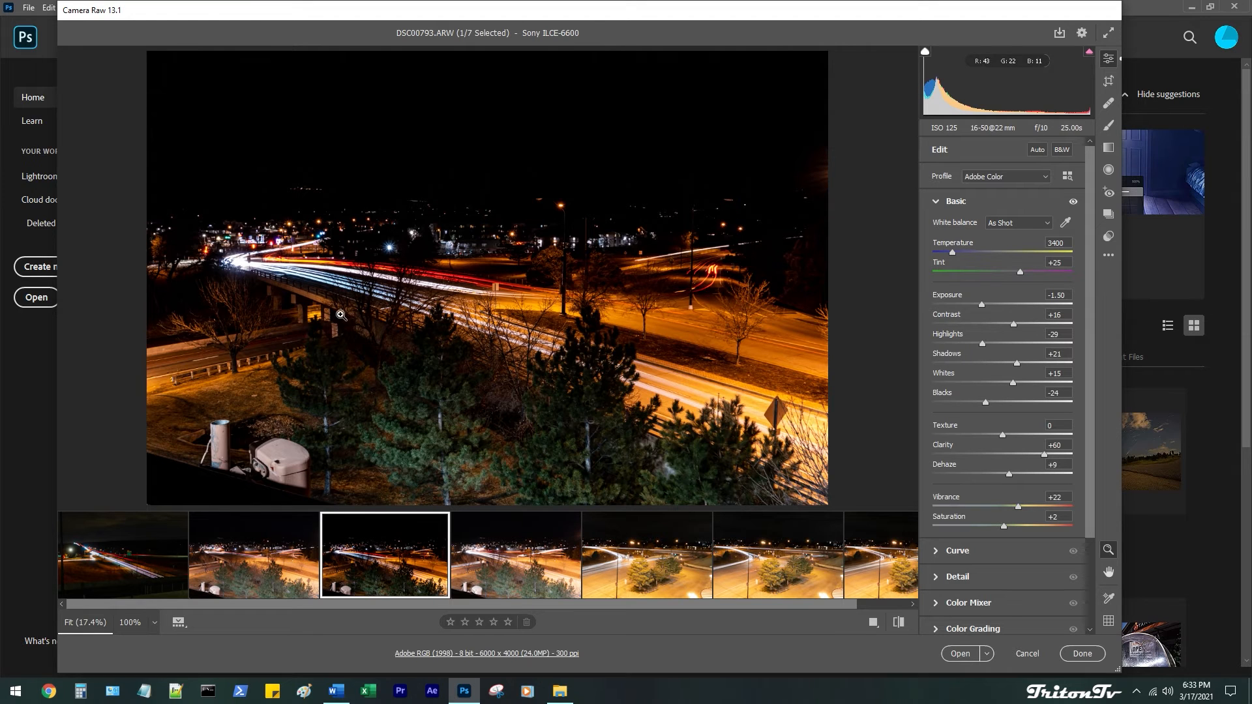
key("super")
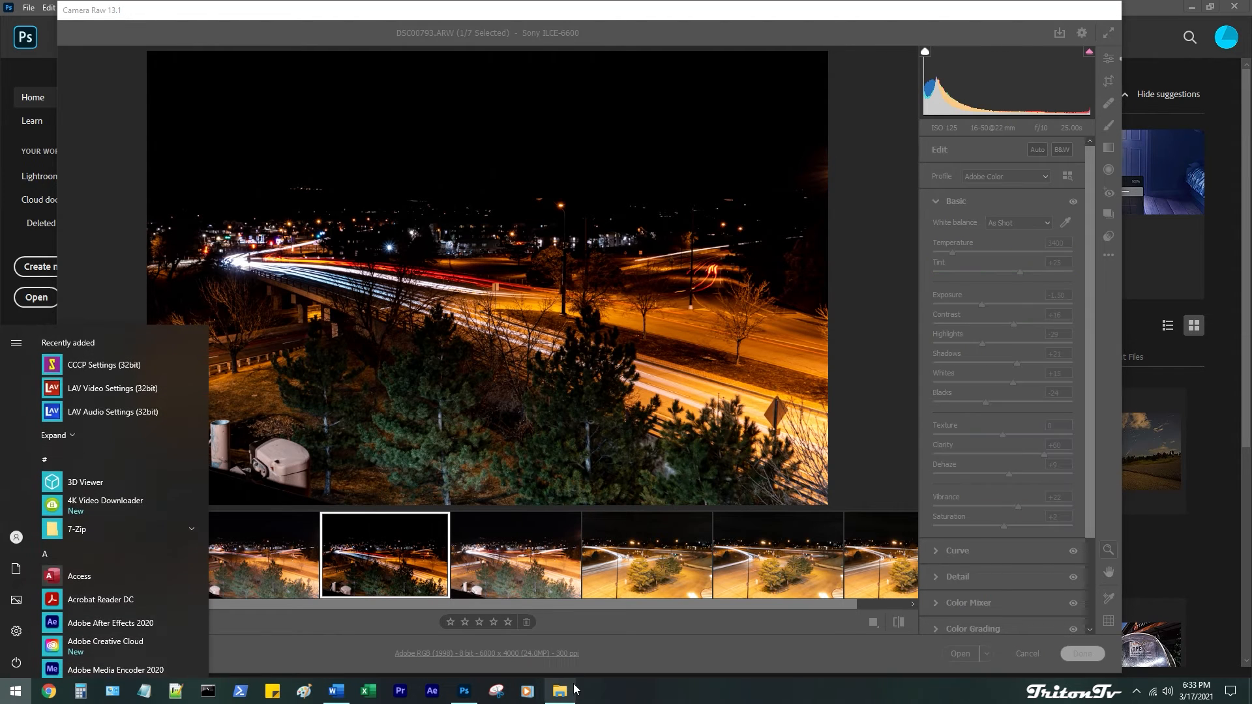
left_click(564, 694)
left_click_drag(448, 94, 474, 136)
double_click(538, 241)
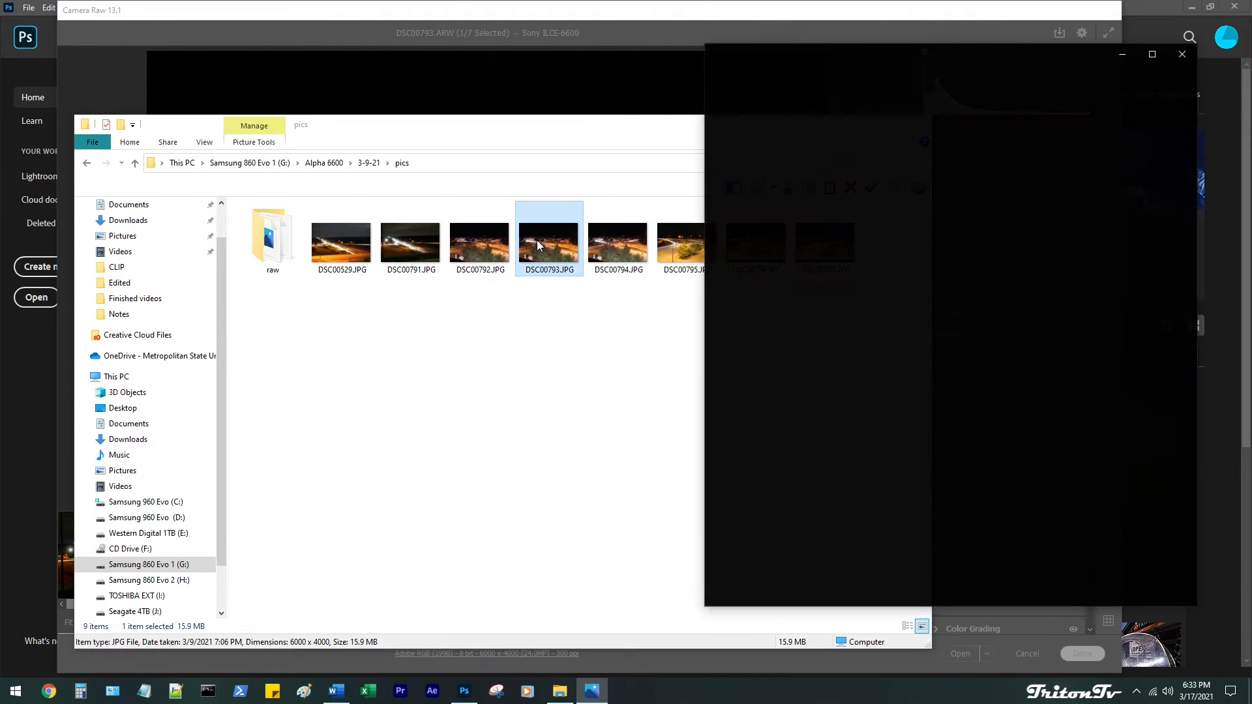
left_click(917, 124)
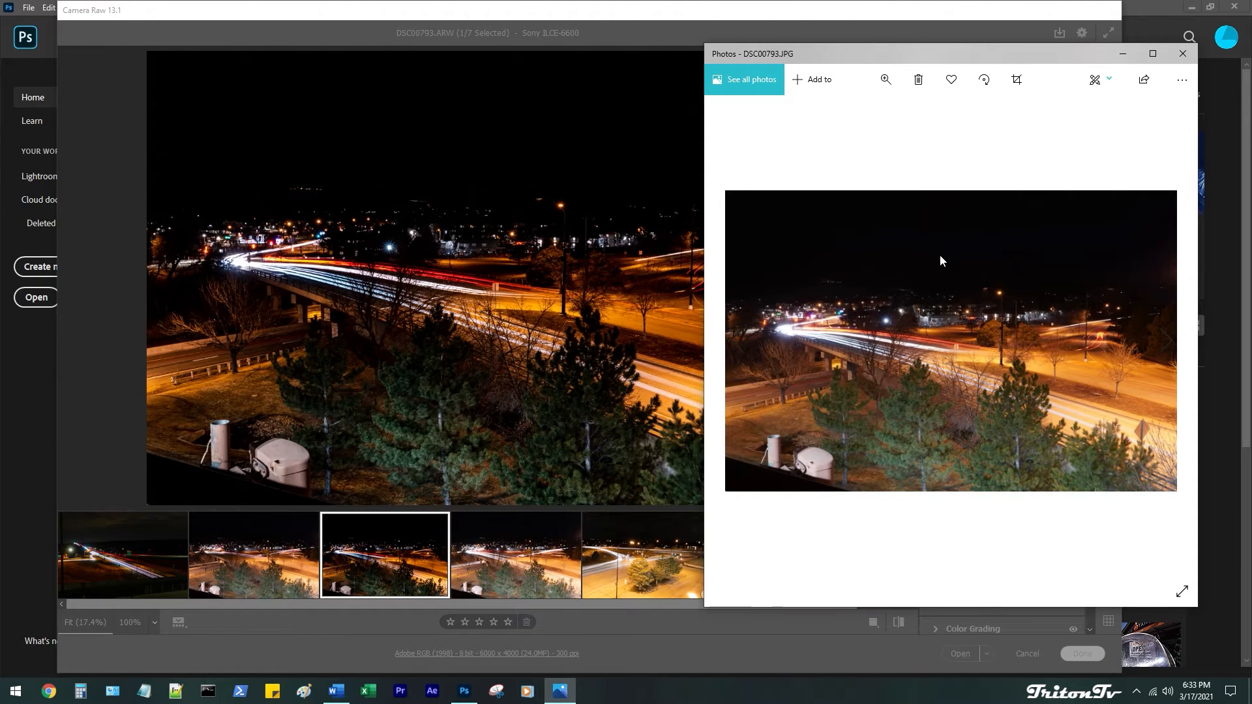
Arrange Camera Raw and an enlarged Photos window side by side to compare the edited DSC00793.ARW with DSC00793.JPG
left_click_drag(869, 55, 906, 59)
left_click_drag(709, 8, 566, 13)
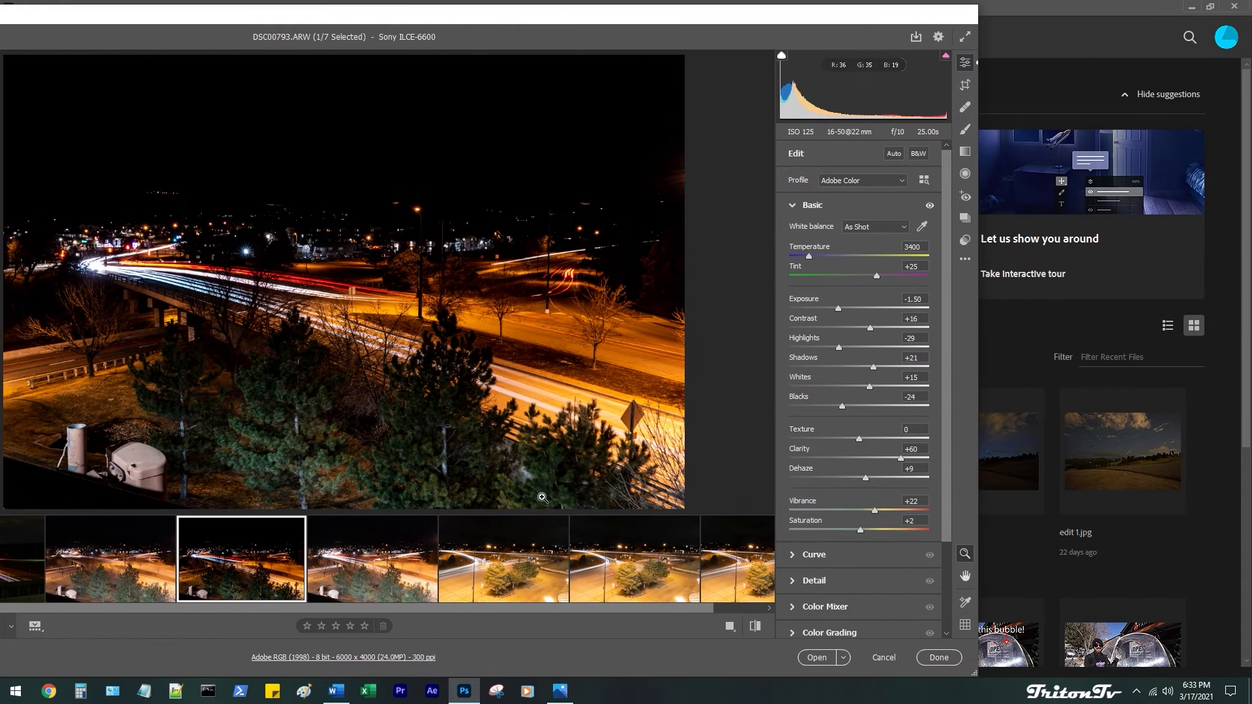
left_click(560, 690)
left_click_drag(865, 60, 815, 36)
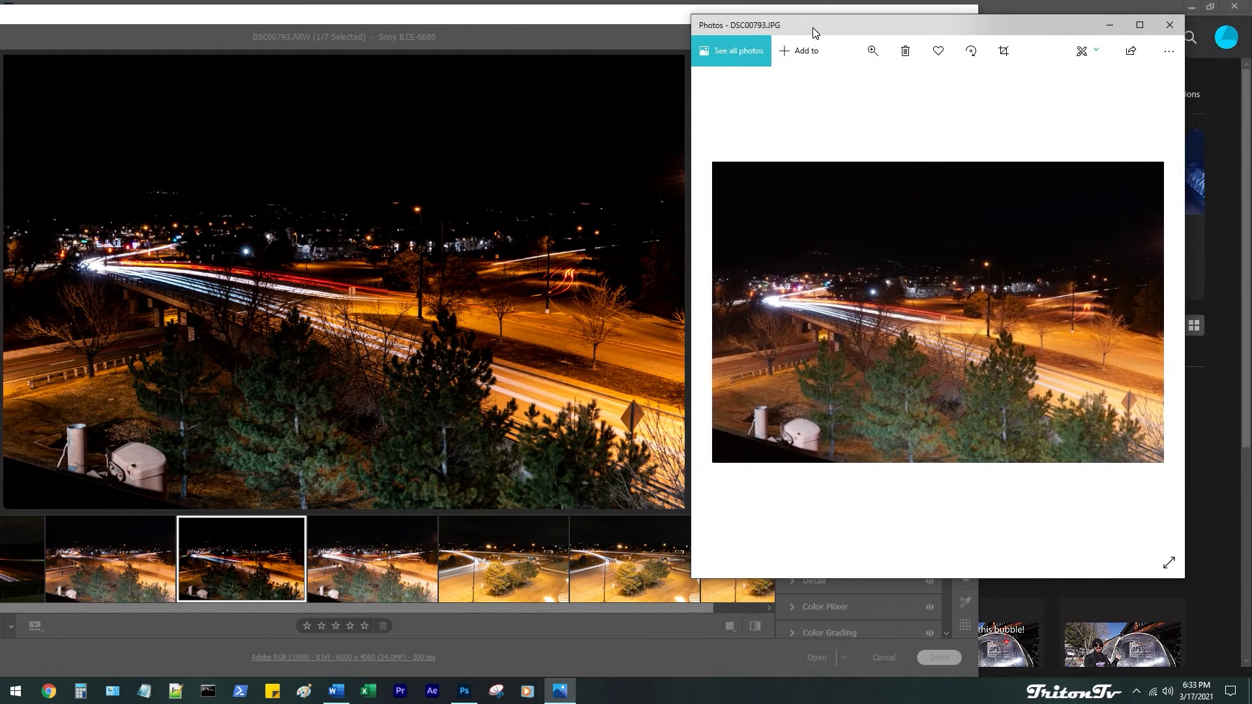
left_click_drag(1184, 584, 1226, 669)
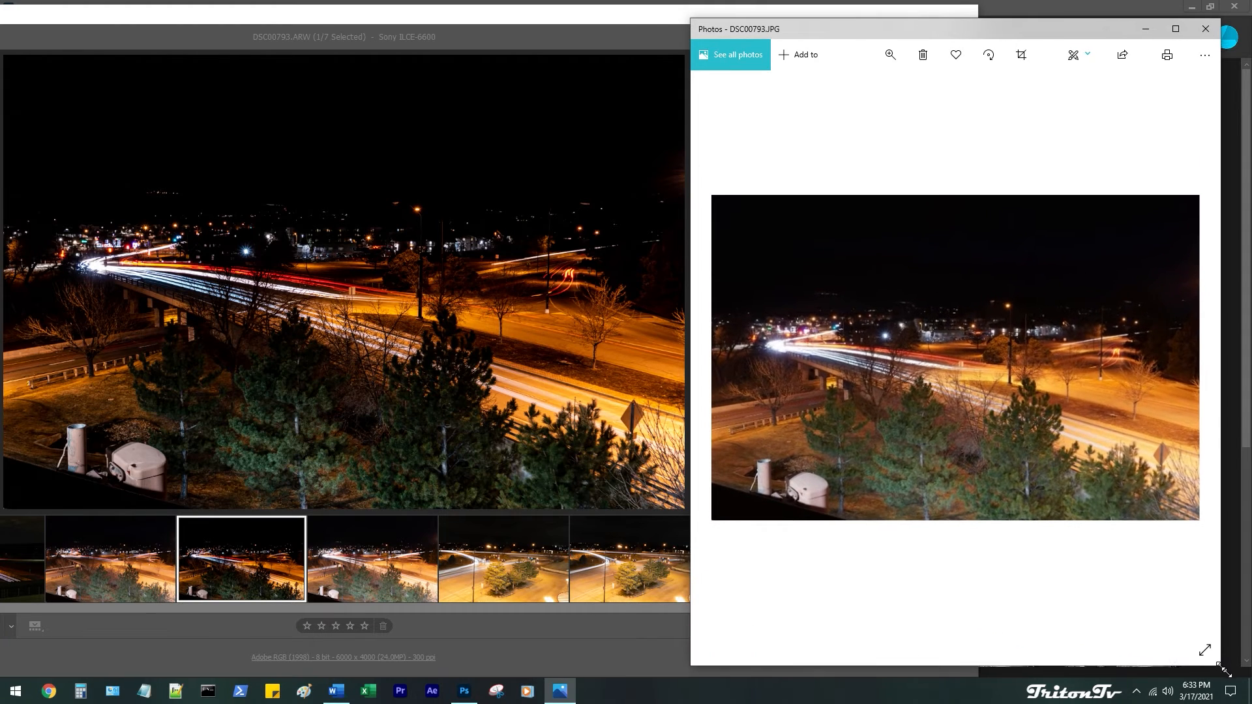
left_click_drag(883, 28, 875, 3)
left_click_drag(633, 10, 958, 21)
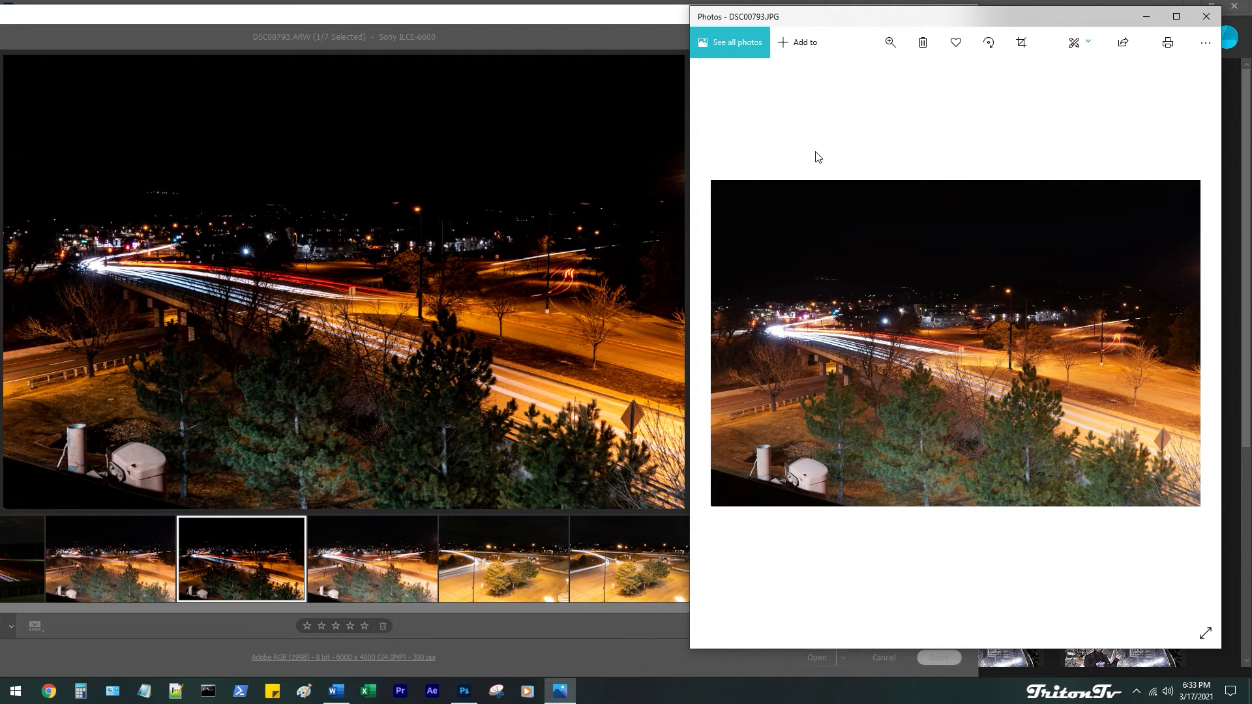
Open a new File Explorer window at the Alpha 6600 folder on drive G:
key("super+e")
scroll(149, 522, "down", 1)
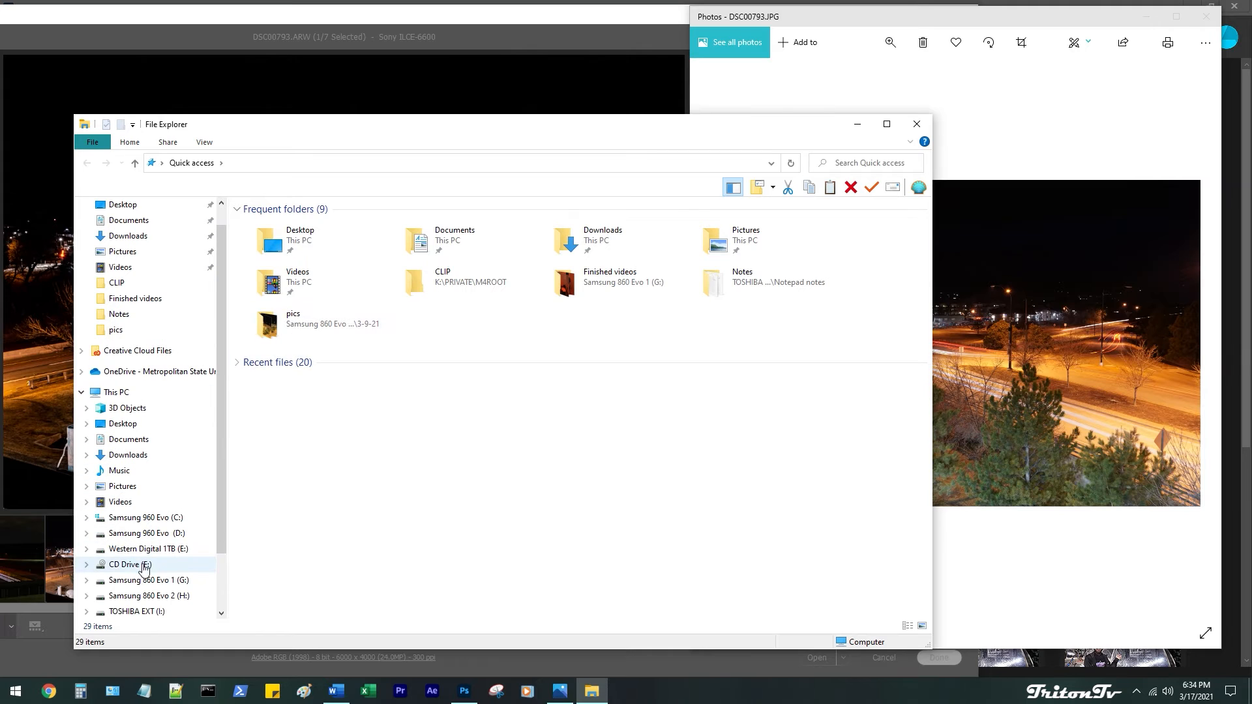
left_click(142, 580)
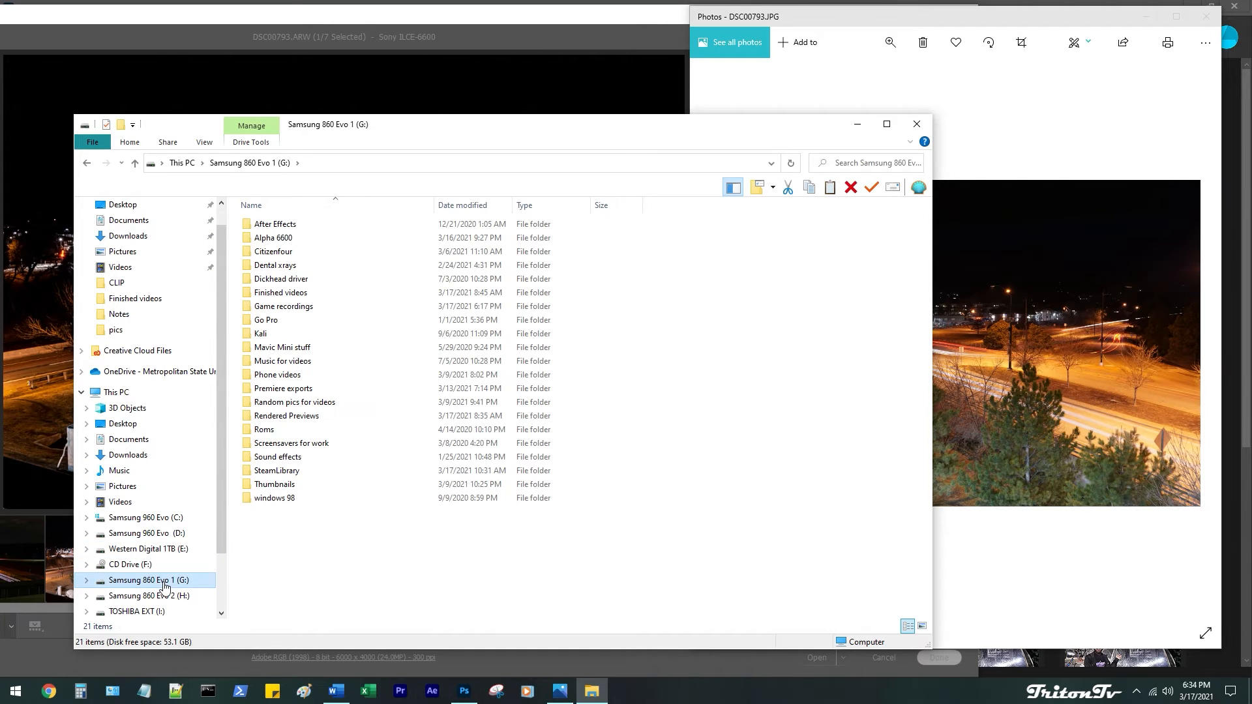
double_click(291, 238)
left_click(273, 280)
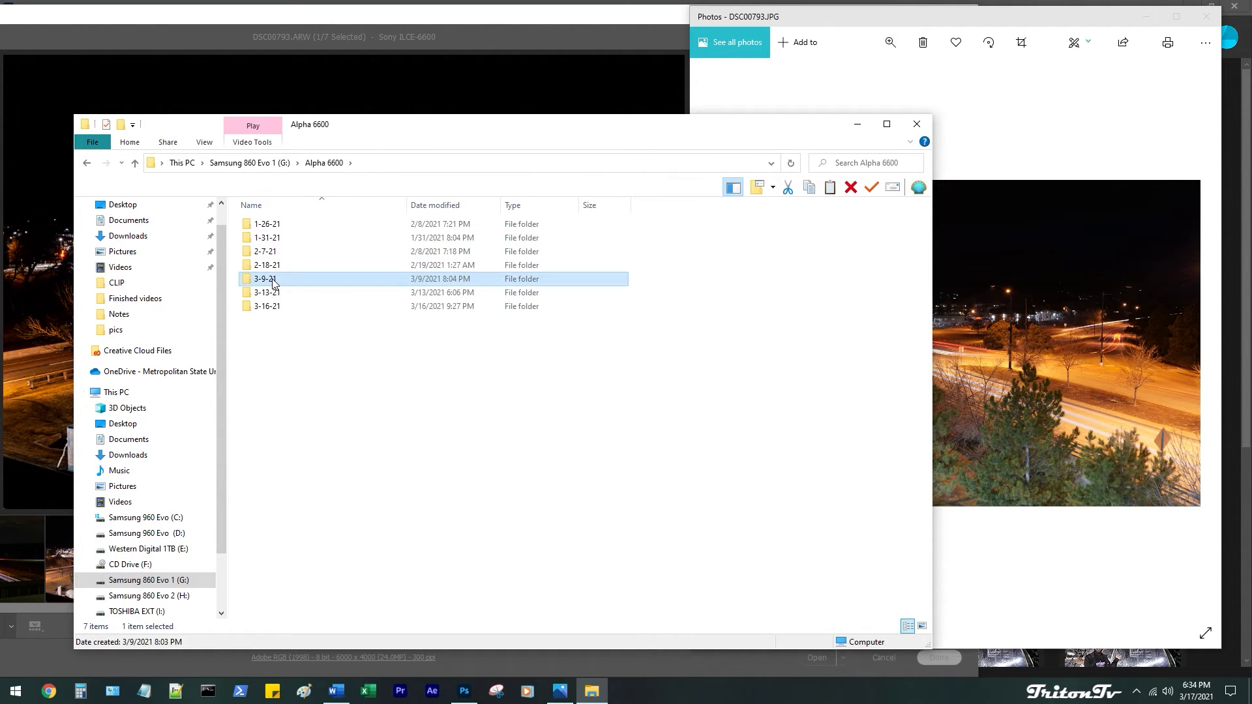
double_click(272, 280)
double_click(272, 242)
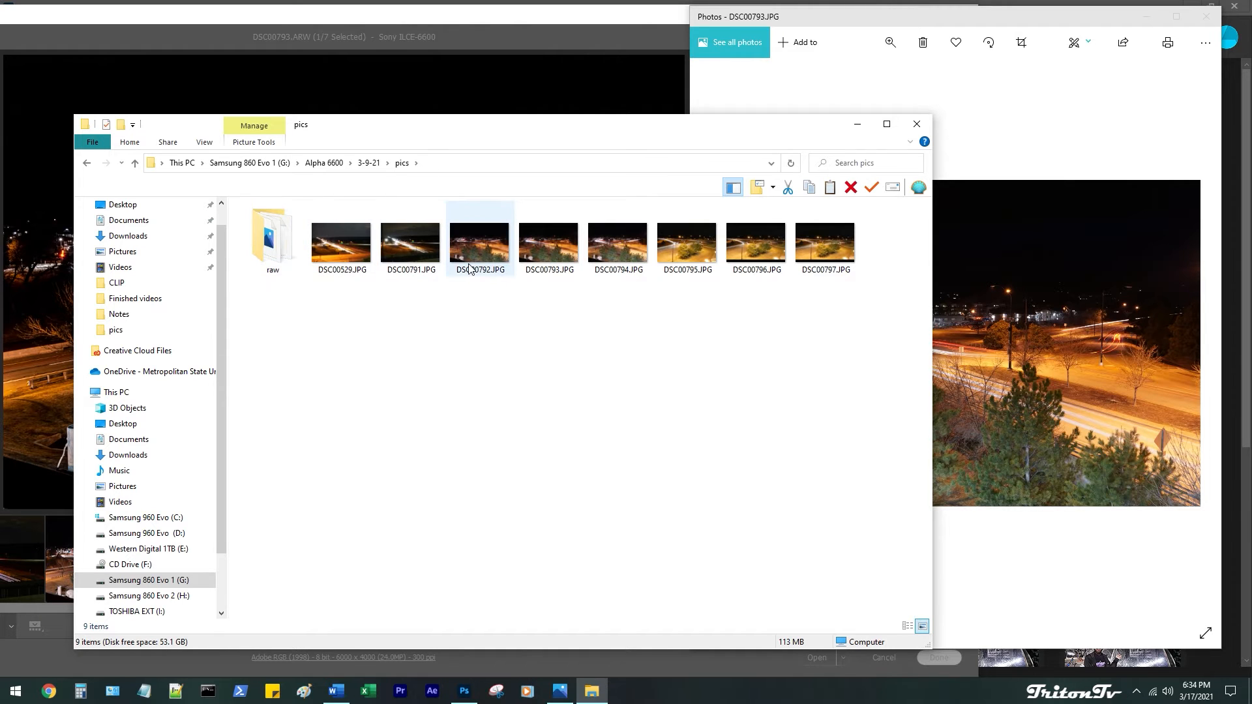
key("alt+Left")
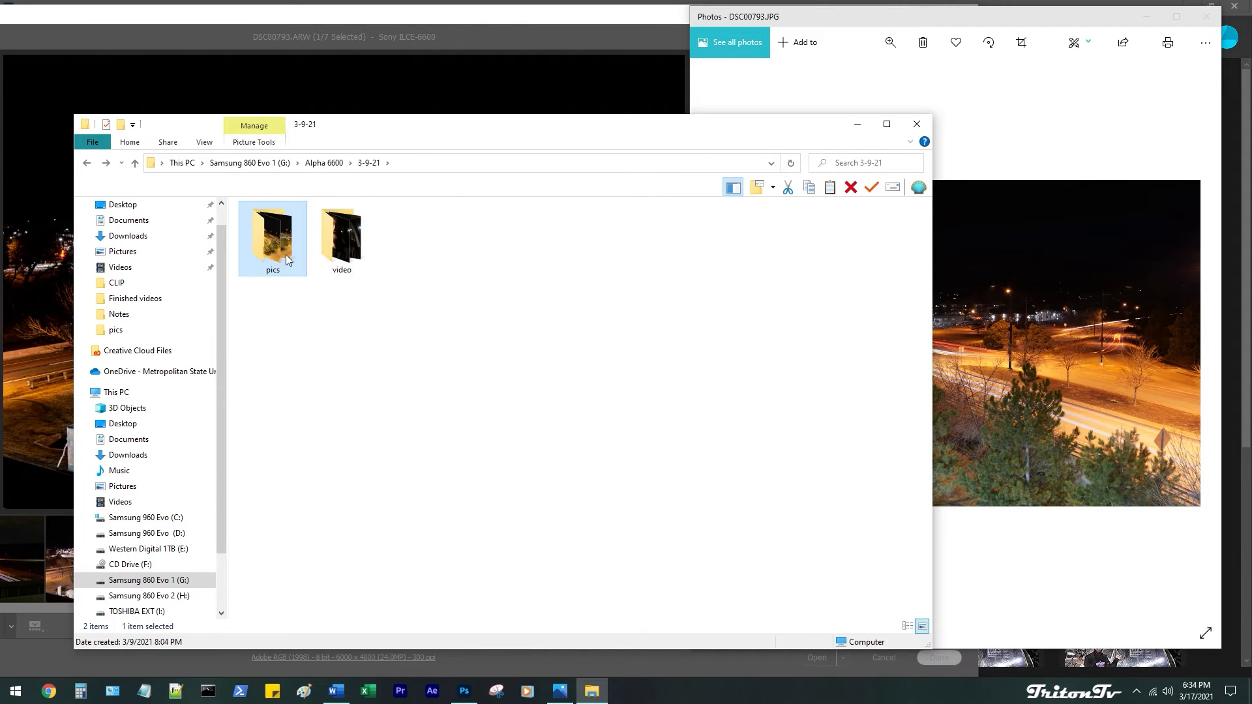
key("alt+Left")
Open Tron1.jpg from the 2-18-21 shoot's pics\raw\Edited folder in a maximized Photos window
double_click(282, 261)
double_click(277, 225)
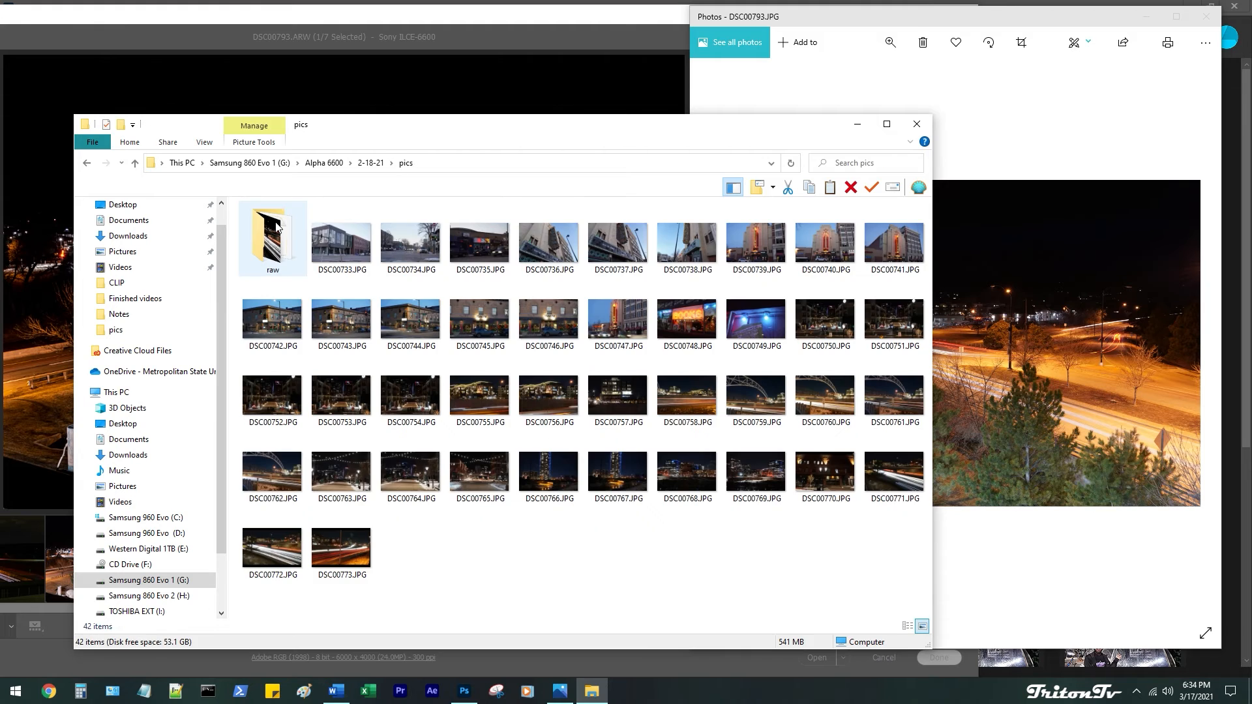
double_click(277, 228)
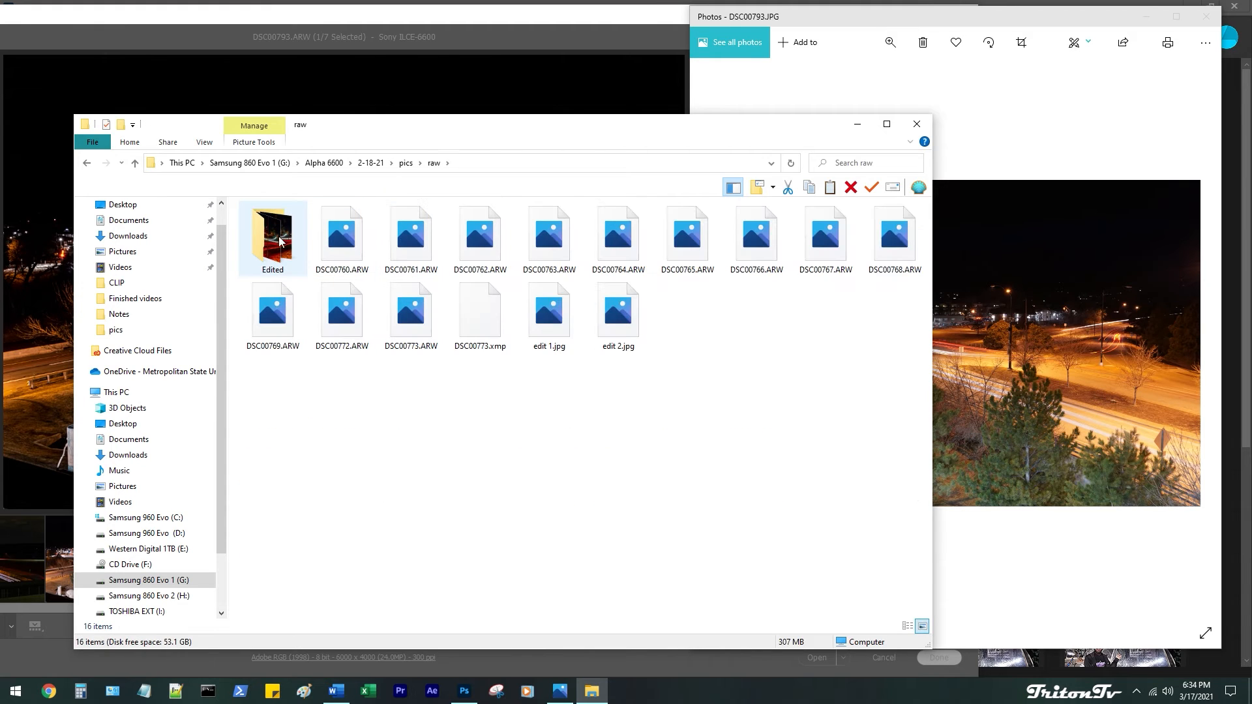
double_click(284, 250)
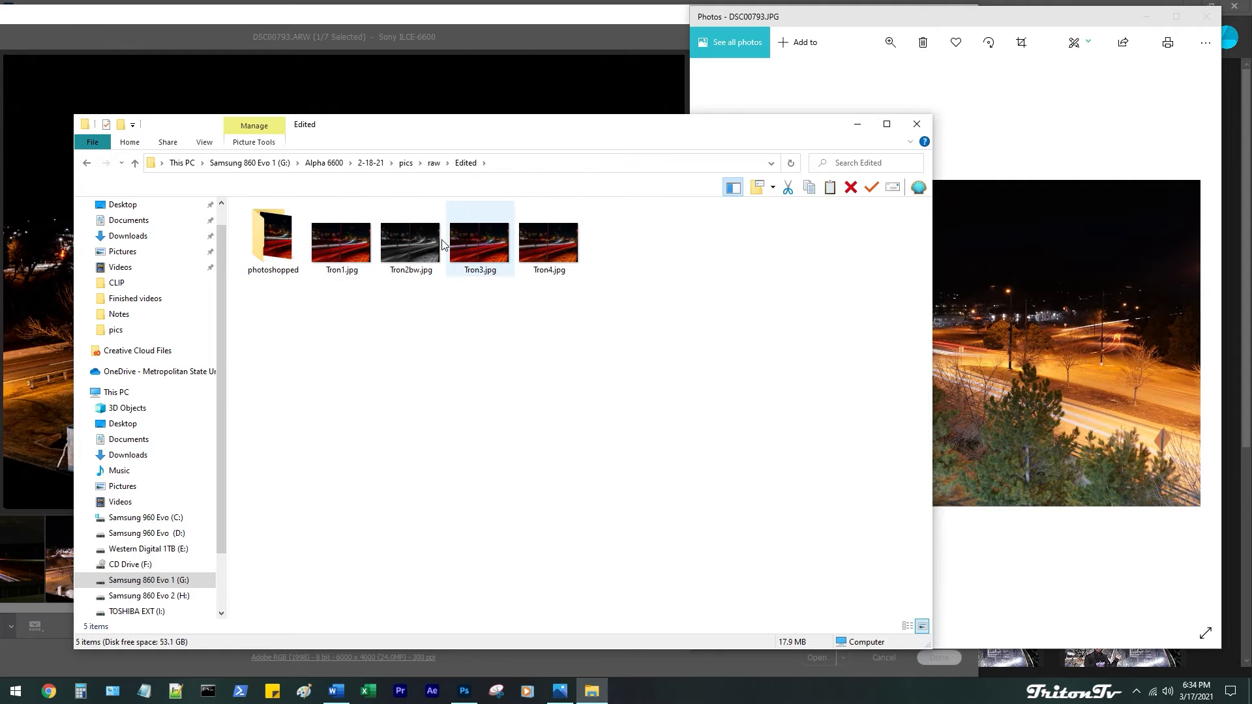
double_click(328, 248)
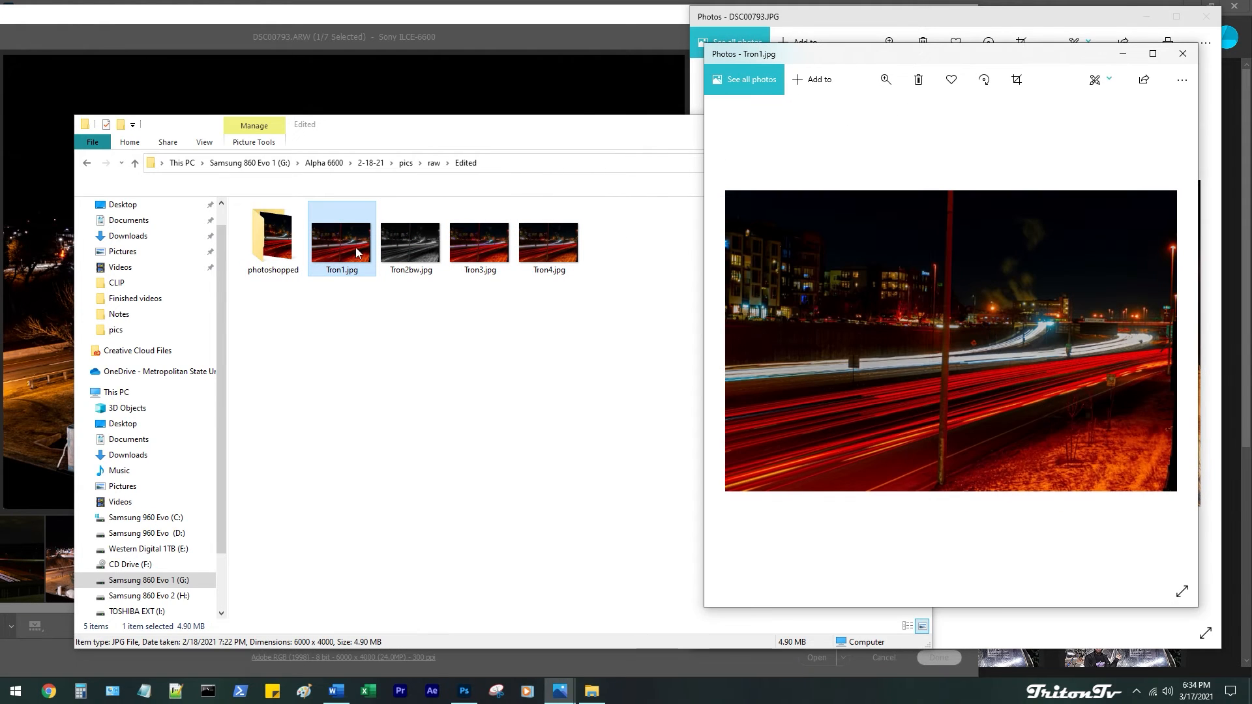
double_click(879, 53)
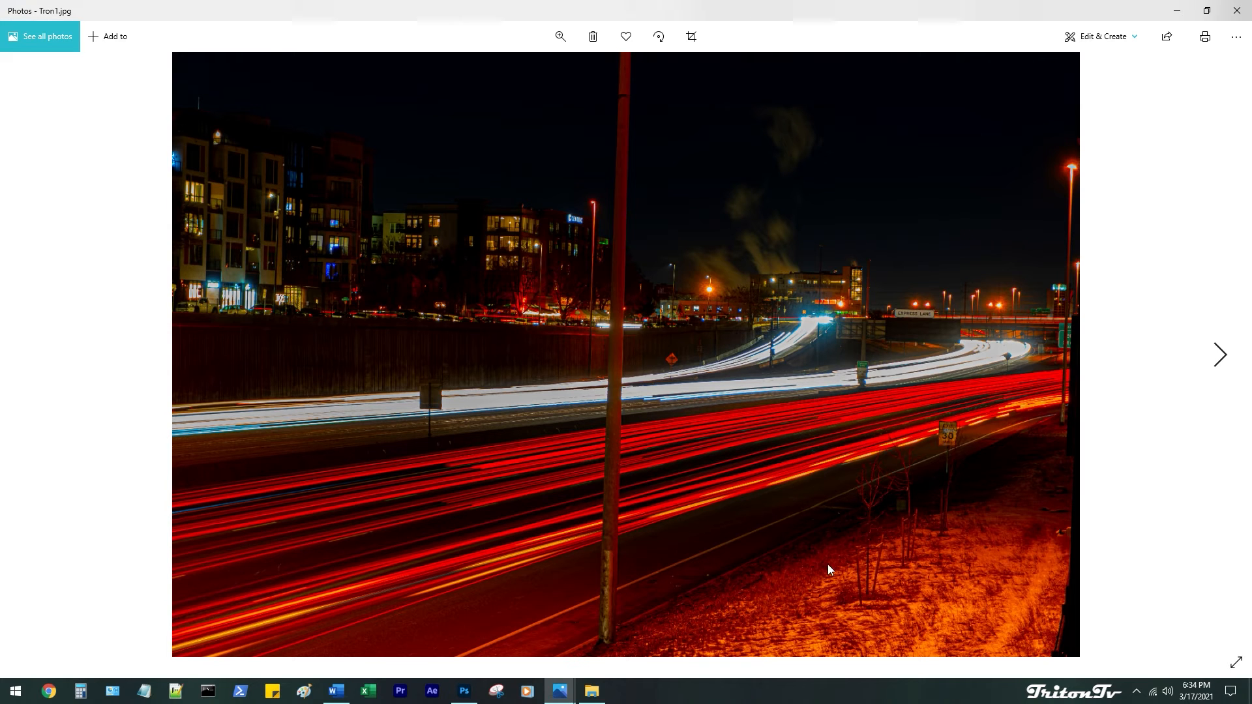
Compare the edited highway photos Tron1.jpg, Tron2bw.jpg, Tron3.jpg and Tron4.jpg, and close the viewer
left_click(1221, 356)
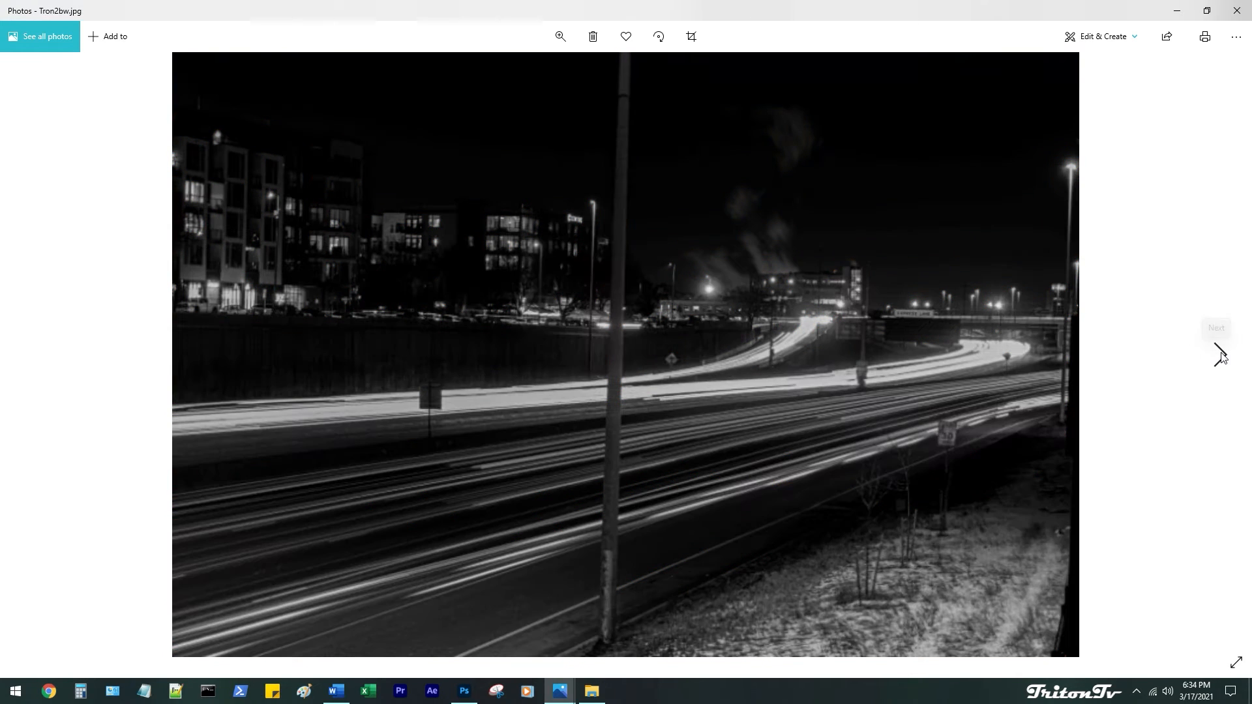
left_click(1221, 356)
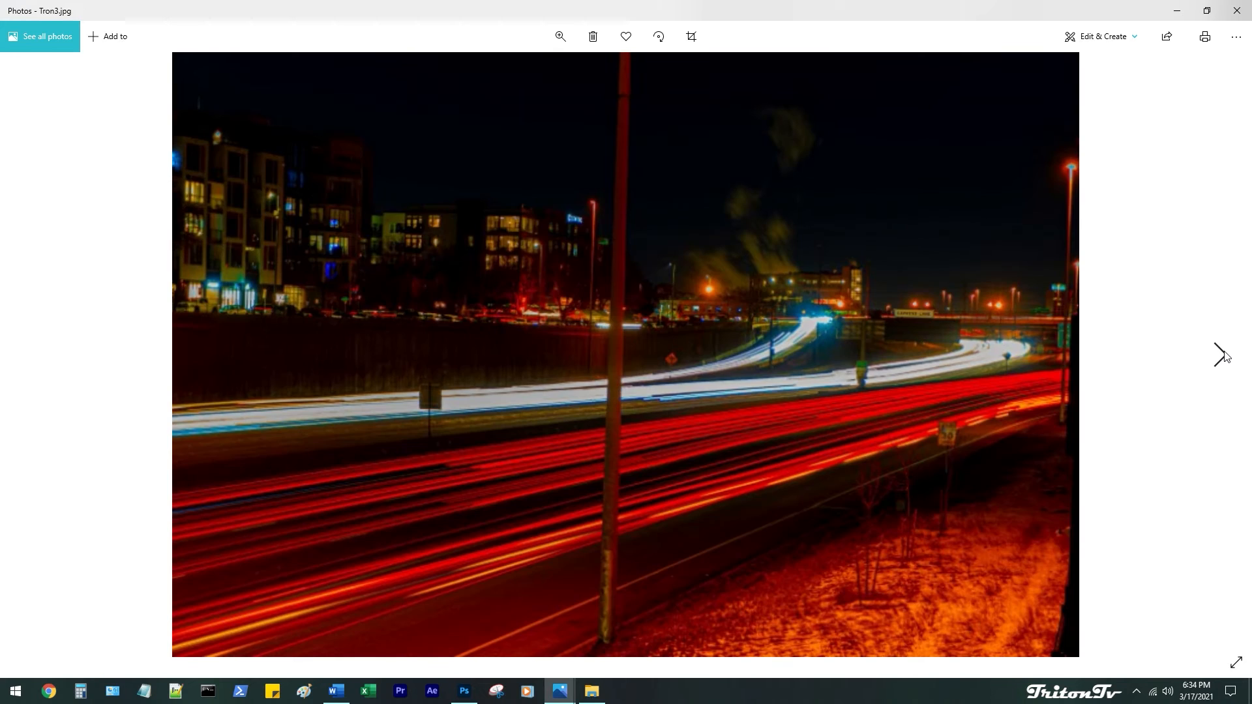
left_click(1225, 355)
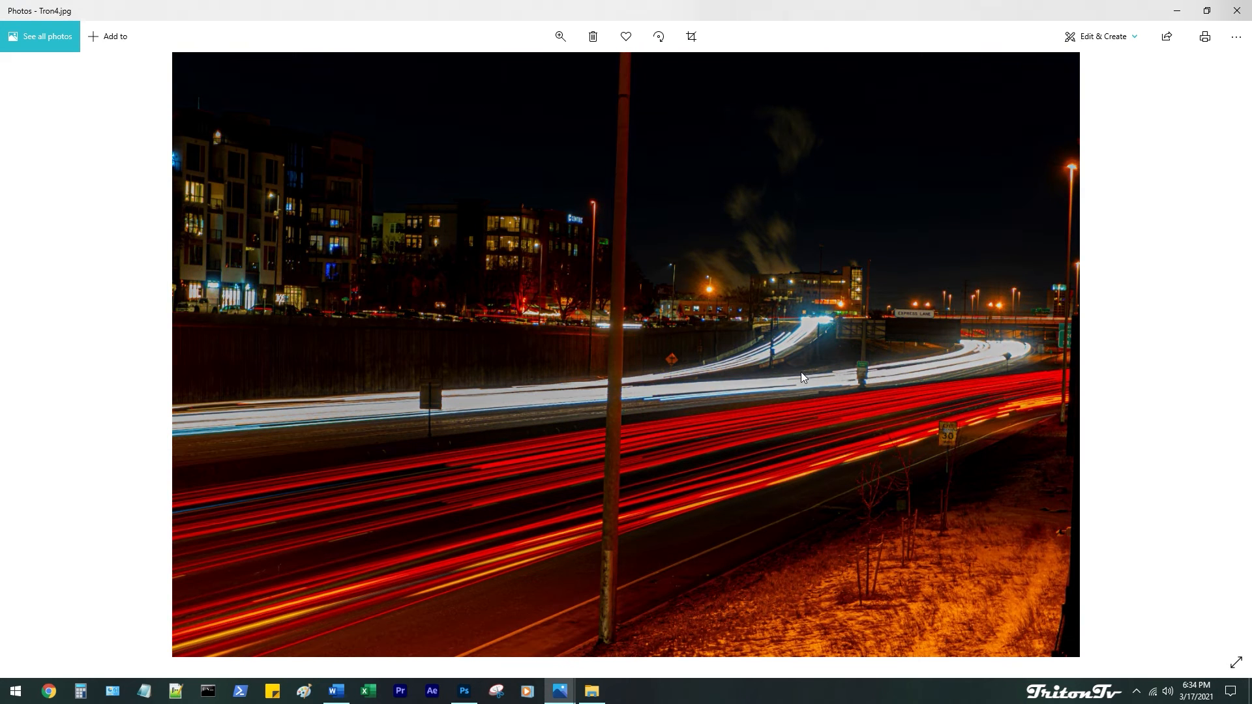
key("Left")
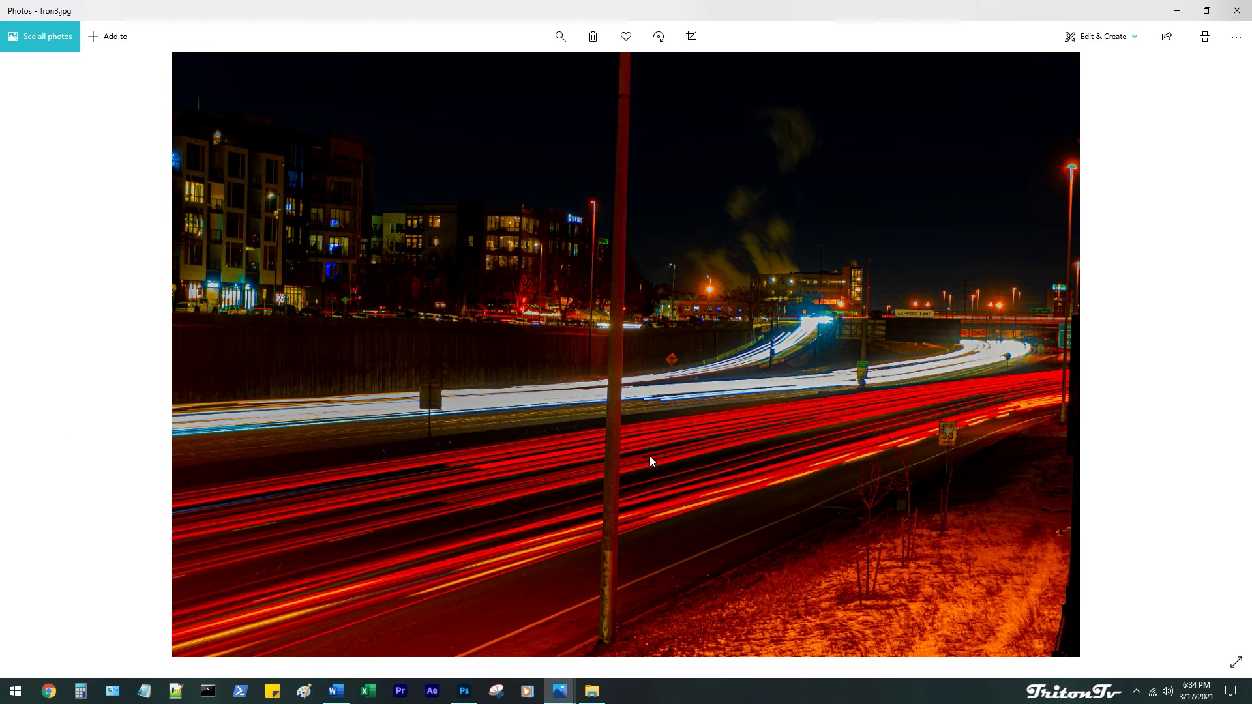
key("Left")
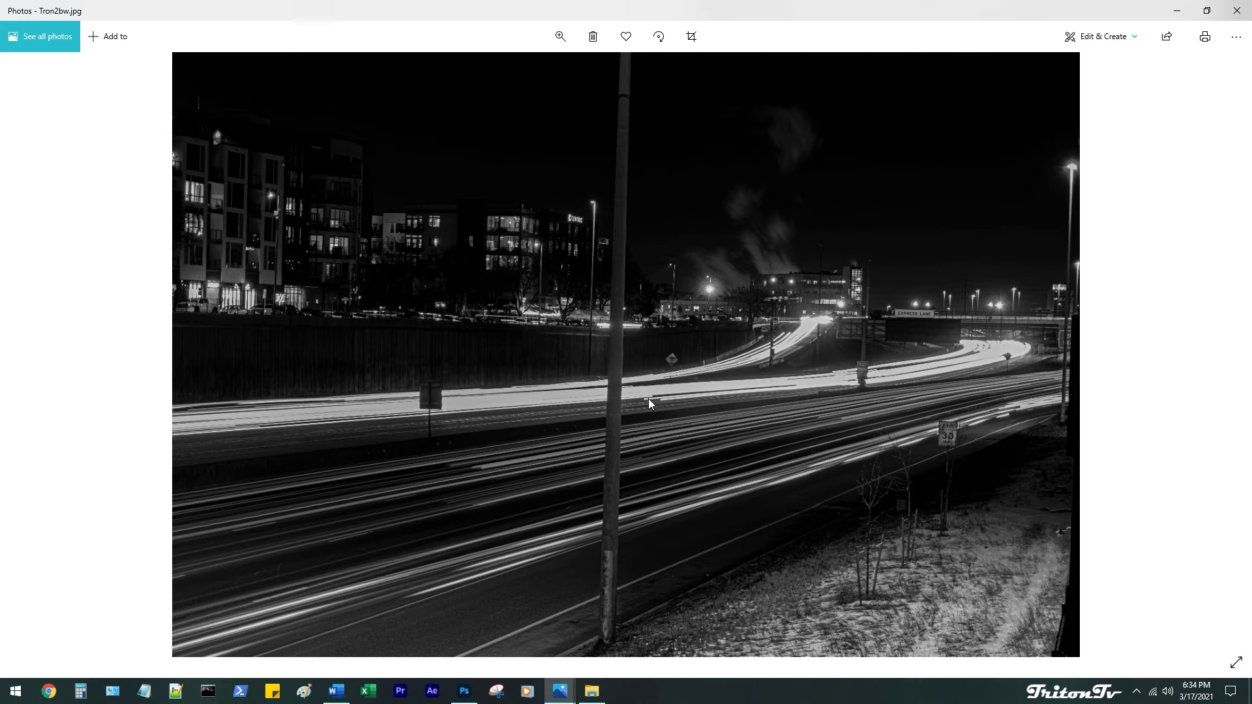
key("Left")
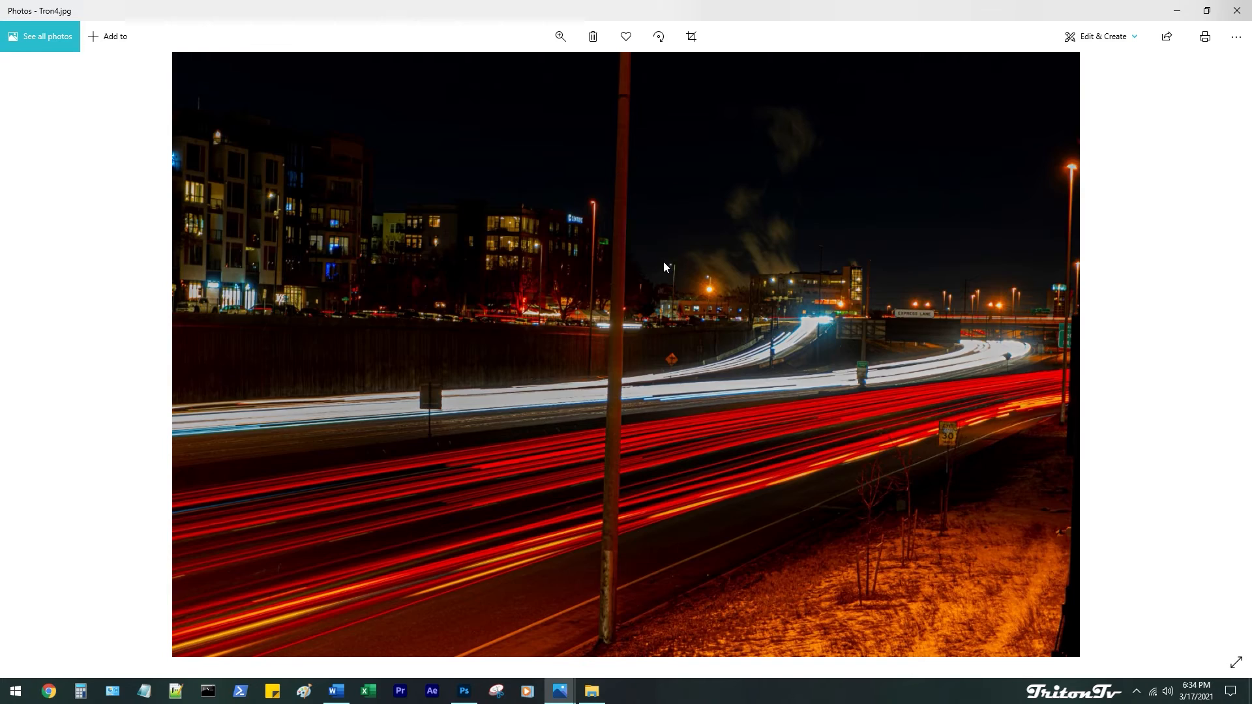
key("Left")
key("Left")
left_click(1242, 9)
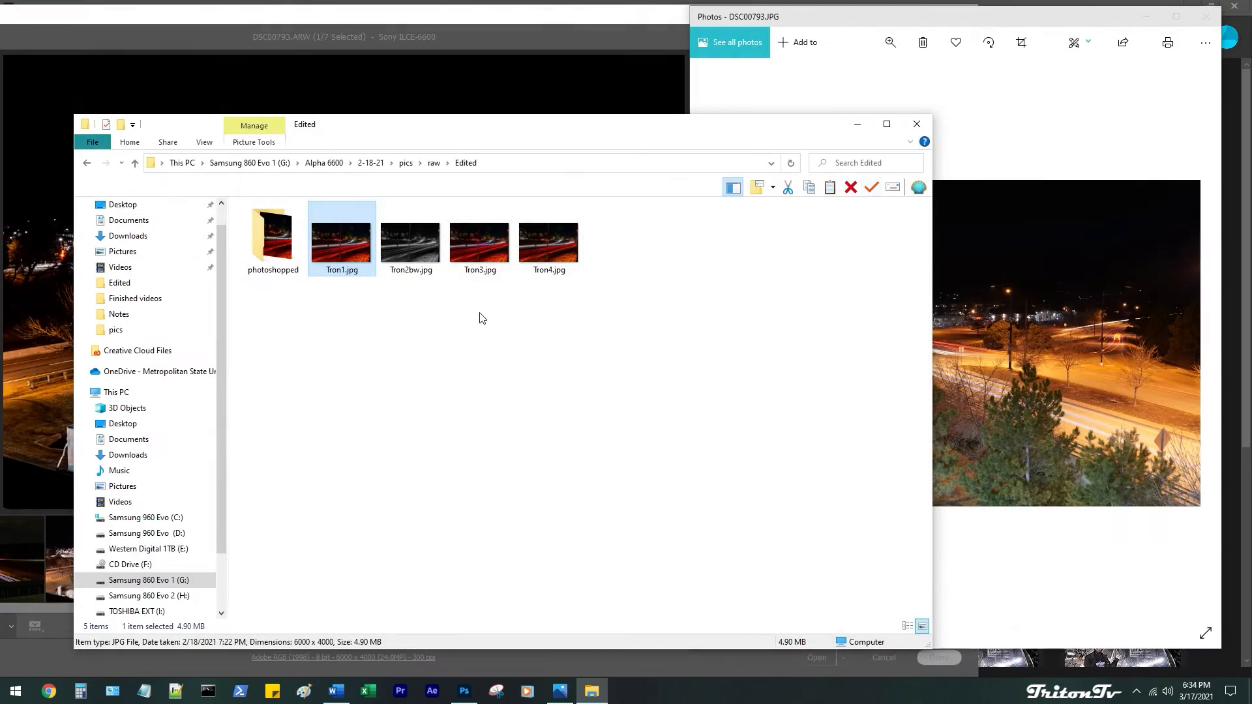
View the photoshopped version of Tron1.jpg, and close File Explorer and all open Photos windows
double_click(273, 241)
double_click(272, 241)
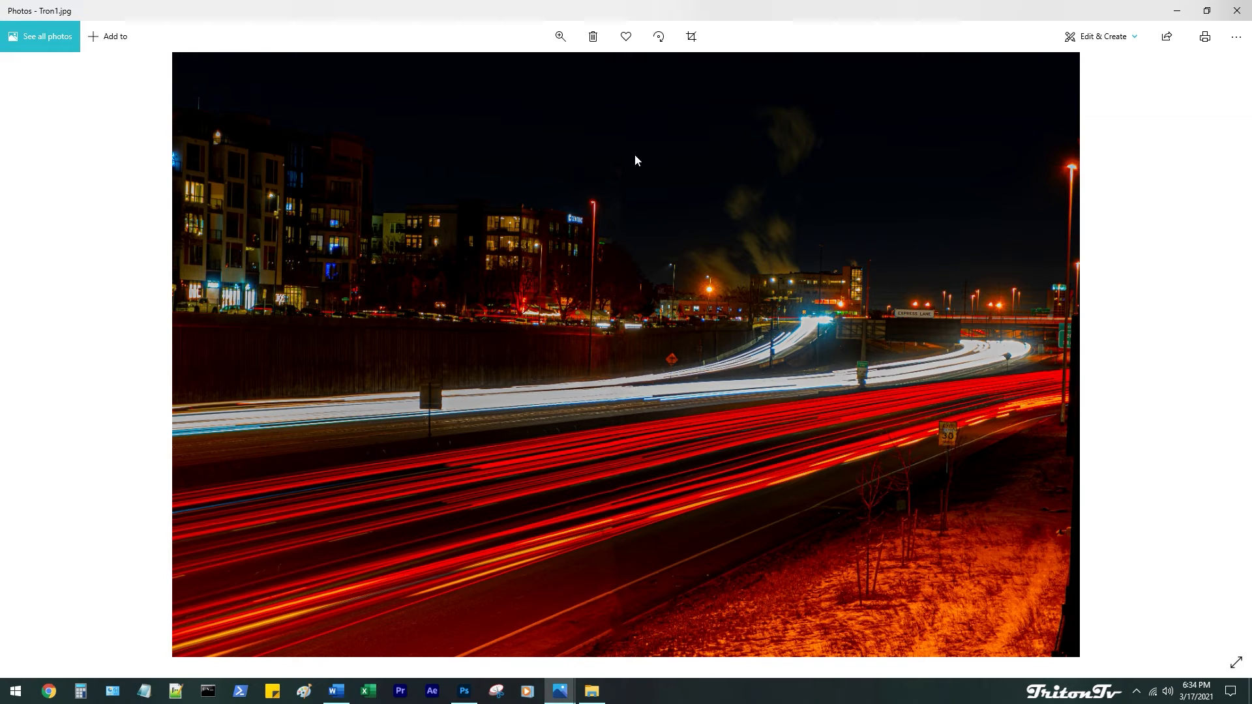
left_click(1237, 10)
left_click(915, 125)
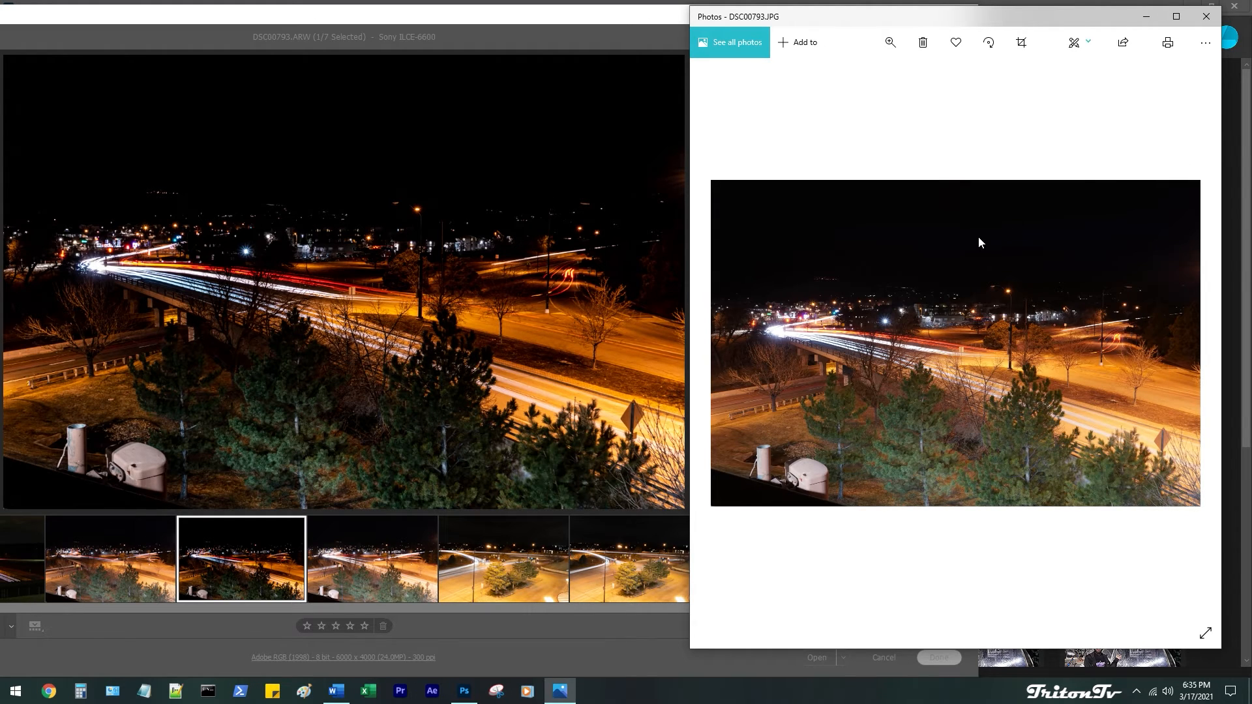
left_click(1207, 18)
For DSC00794.ARW, set Exposure to -1.35, Contrast to +15, Highlights to -21, Shadows to +13, Whites to -21 and Blacks to +12
left_click(356, 565)
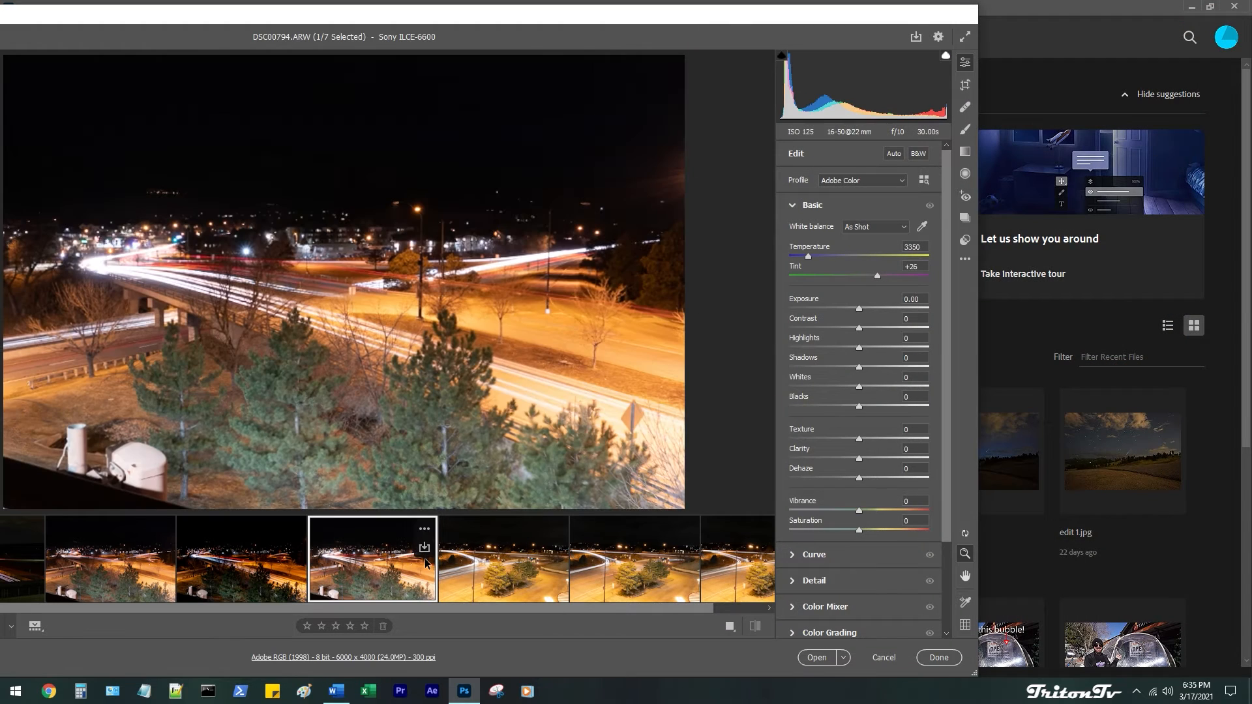
left_click(469, 565)
left_click(321, 565)
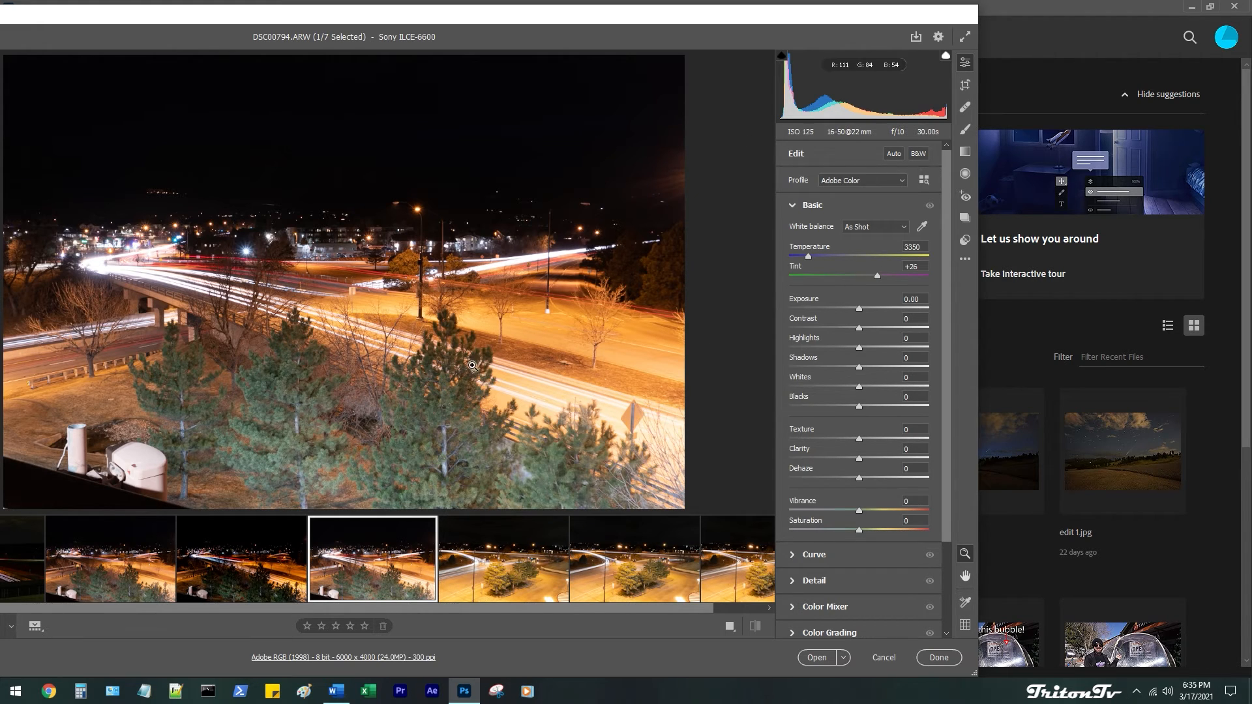
left_click_drag(450, 22, 636, 15)
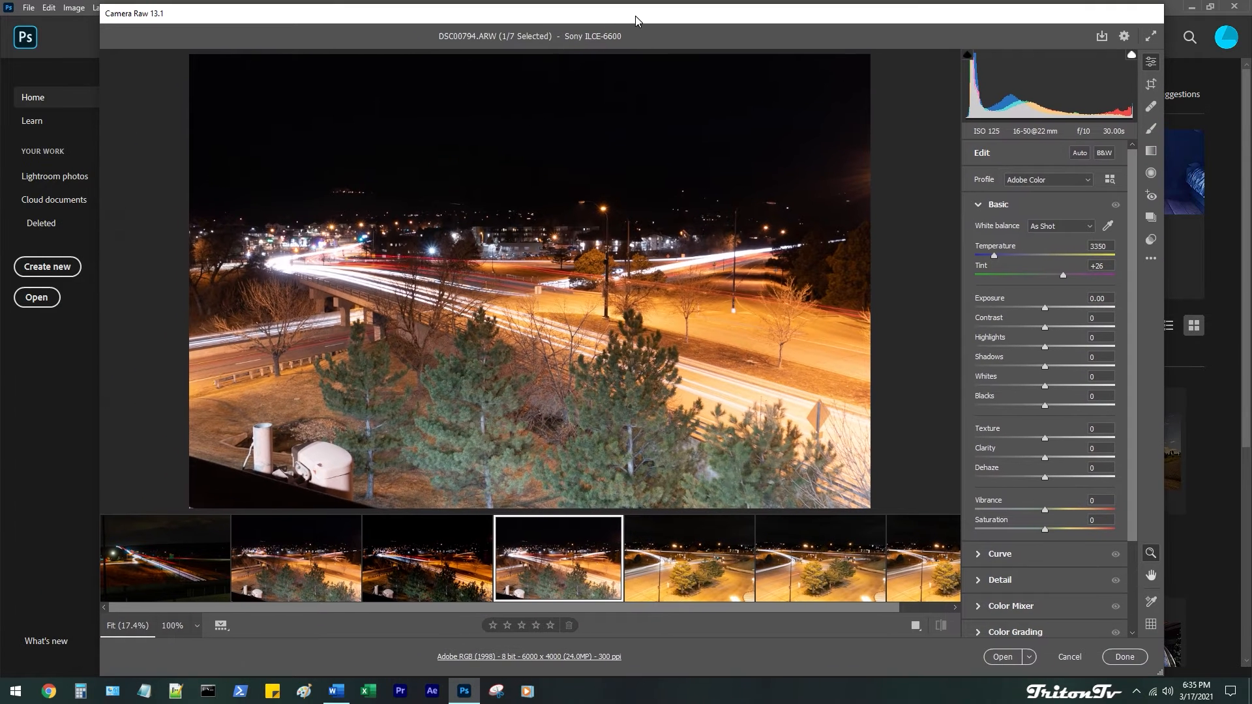
left_click(1030, 309)
left_click_drag(1030, 316, 1053, 405)
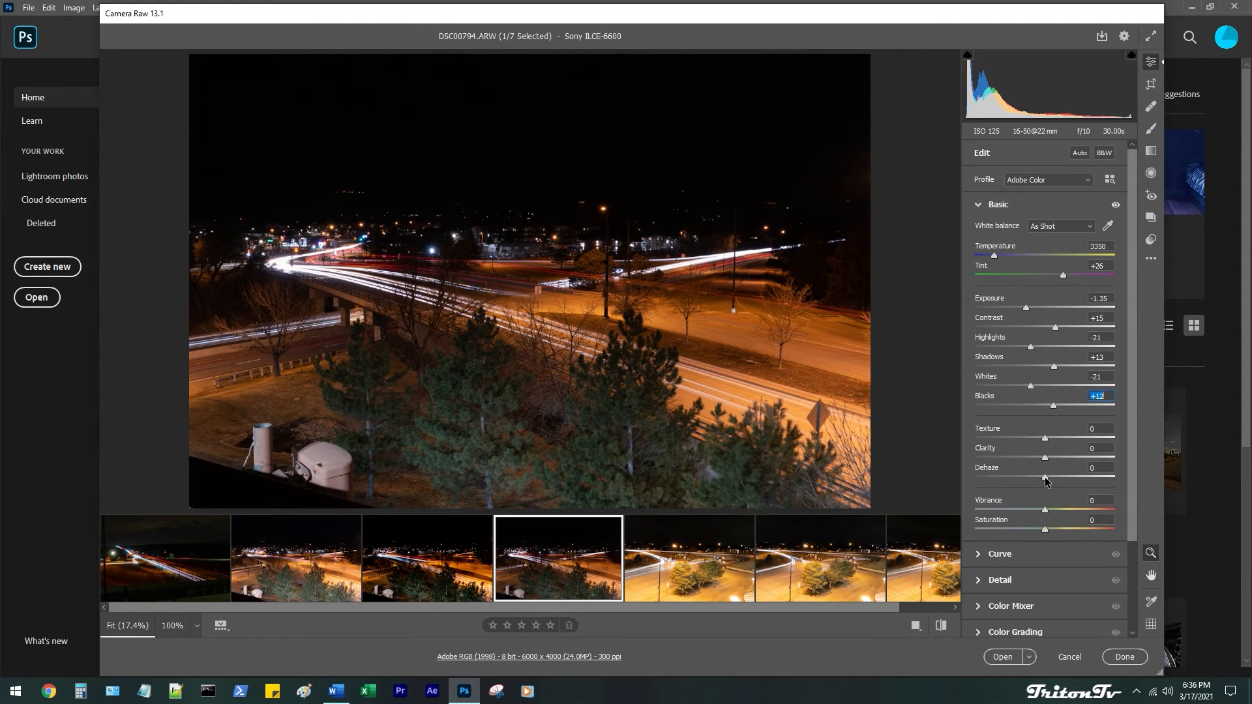
Try extreme color settings on DSC00794.ARW, combining Vibrance at -100 with Saturation at +100
left_click_drag(1041, 515, 1058, 512)
left_click_drag(1046, 530, 930, 511)
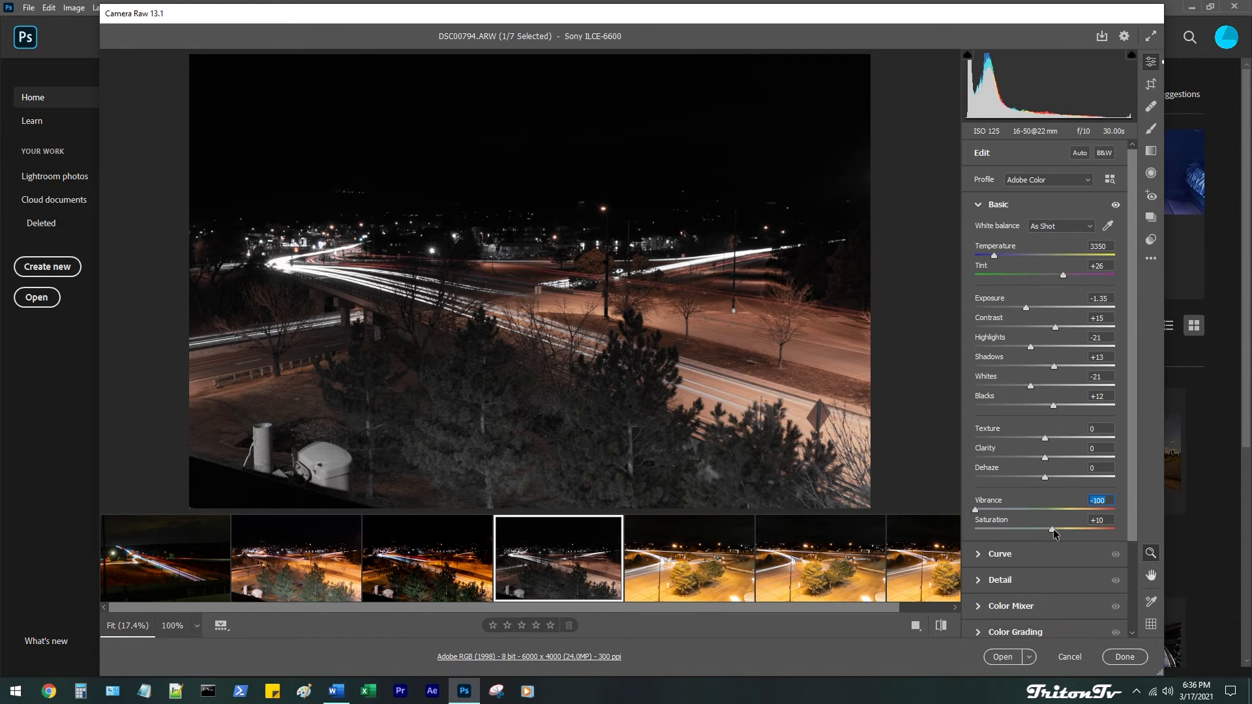
left_click_drag(1054, 530, 1120, 530)
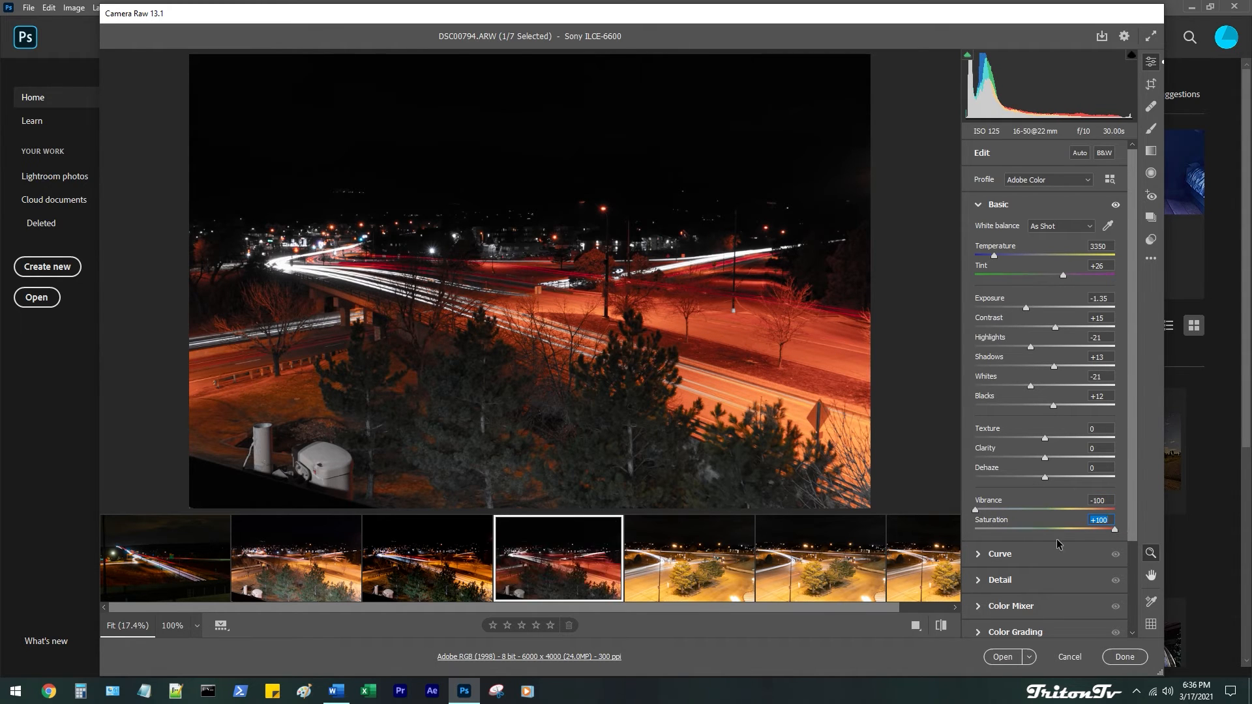
left_click_drag(1114, 533, 1064, 531)
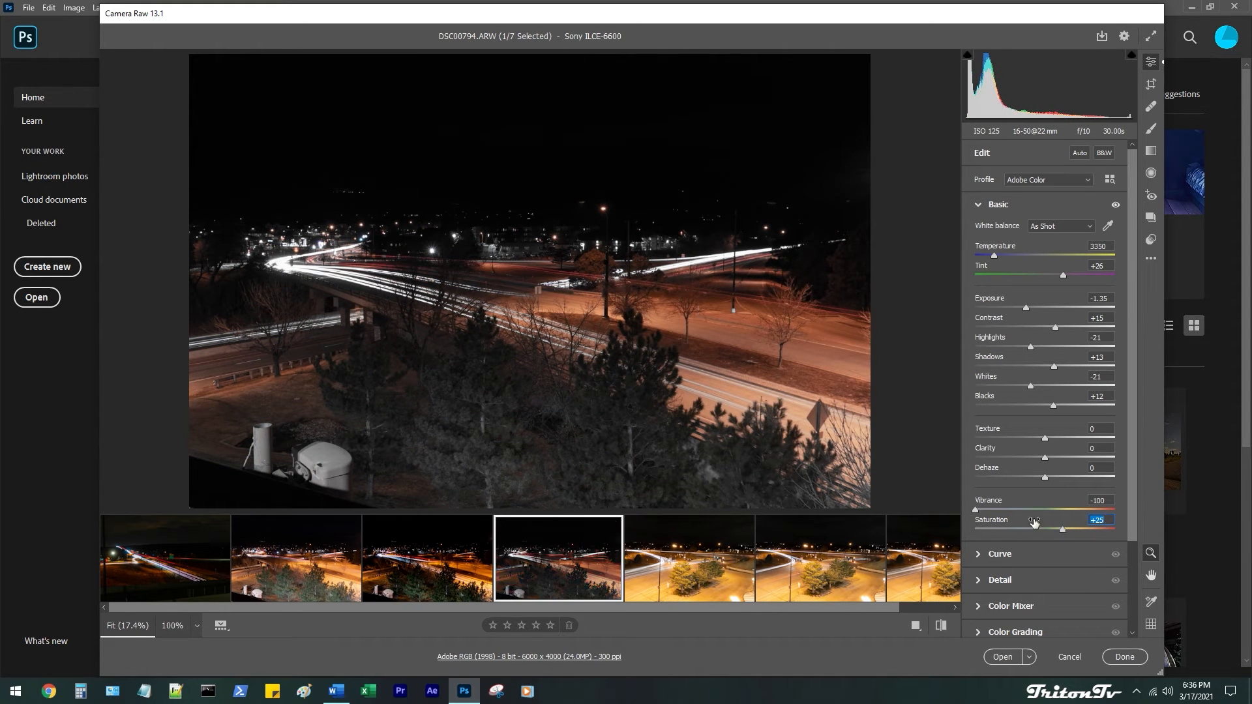
left_click_drag(977, 508, 1124, 527)
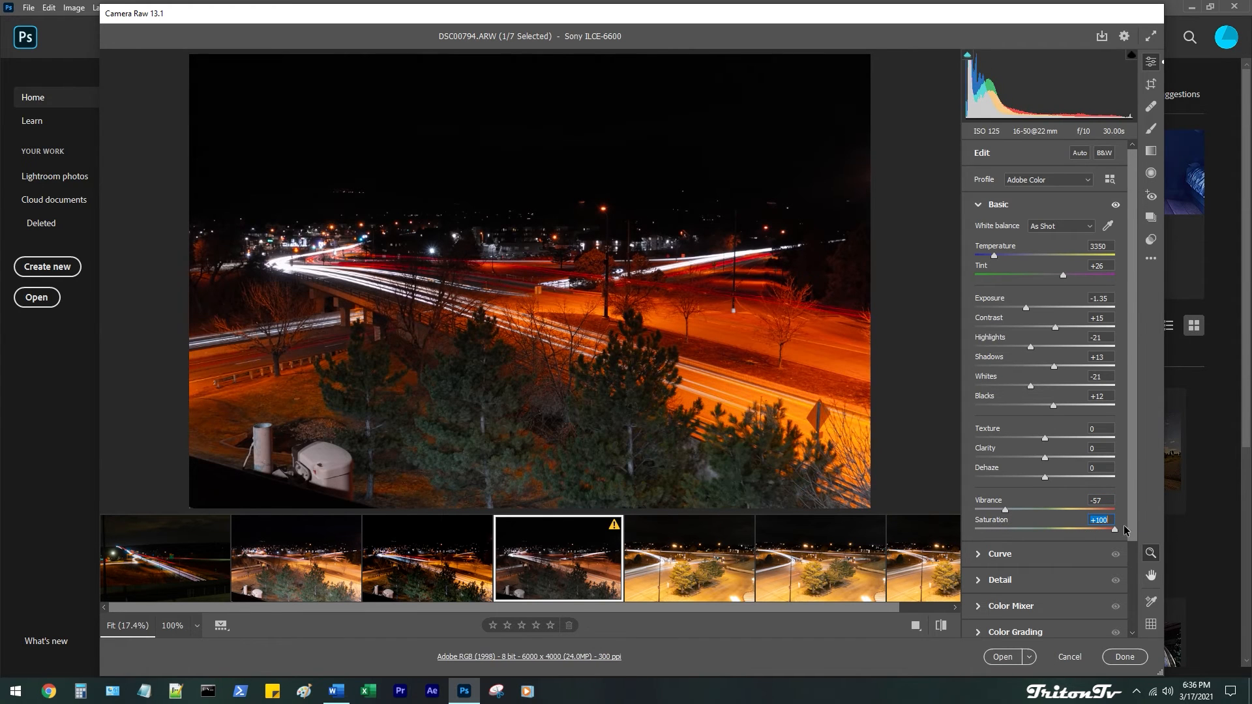
left_click_drag(1005, 514, 966, 517)
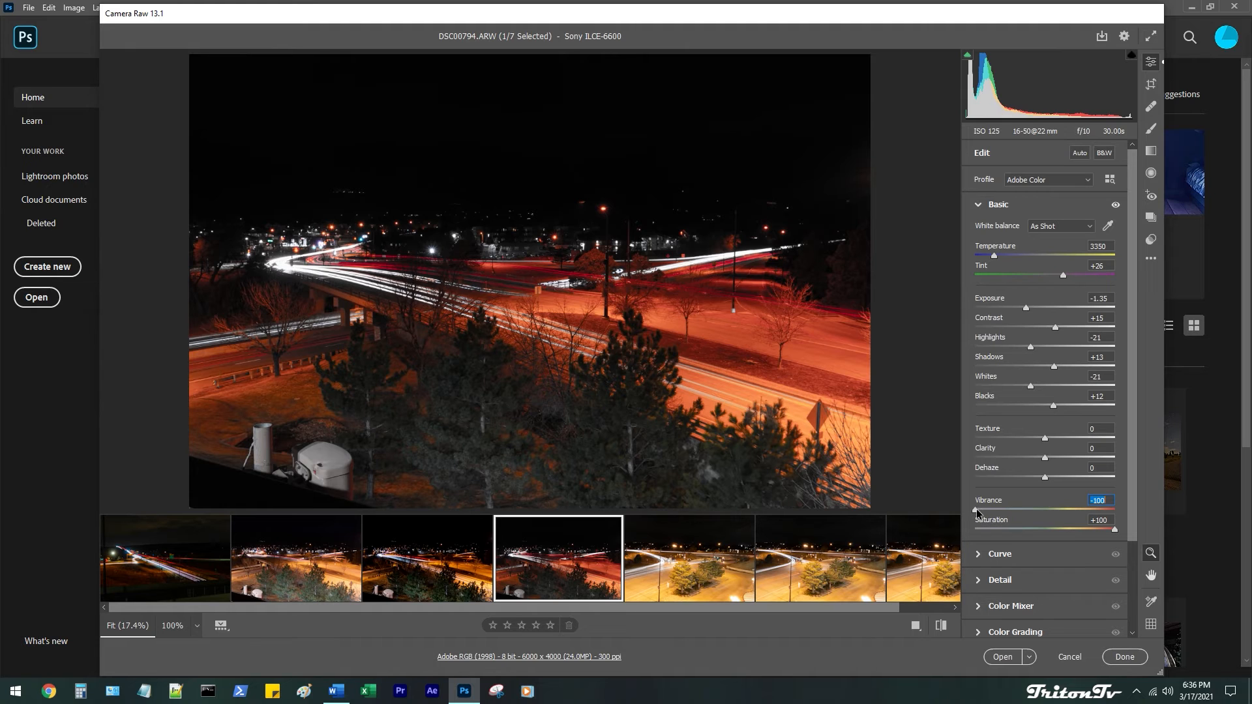
Set Vibrance to +20 and Saturation to +19 for DSC00794.ARW, judging the light trails at 100%
left_click_drag(976, 511, 1063, 529)
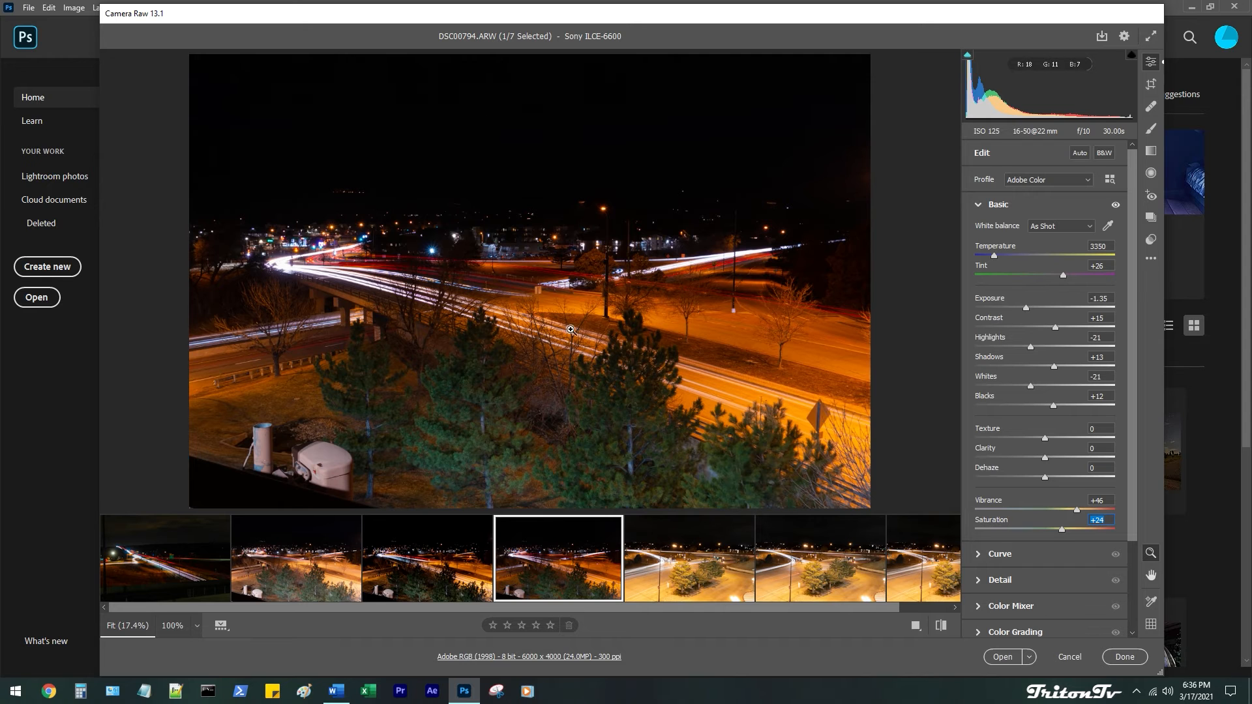
left_click(334, 259)
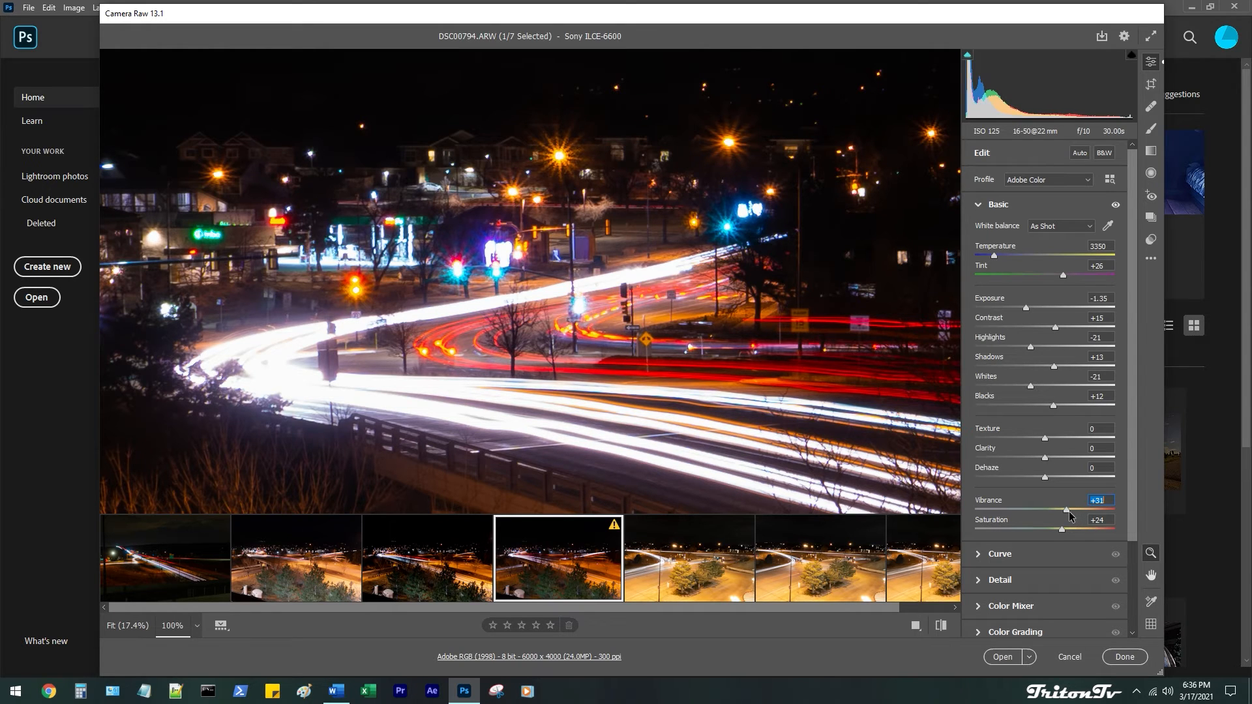
left_click_drag(1079, 511, 1062, 515)
left_click_drag(1062, 530, 1058, 531)
Set DSC00794.ARW's Exposure to -1.80, Whites to +29 and Contrast to +100, and check the whole photo
left_click_drag(1026, 308, 1022, 308)
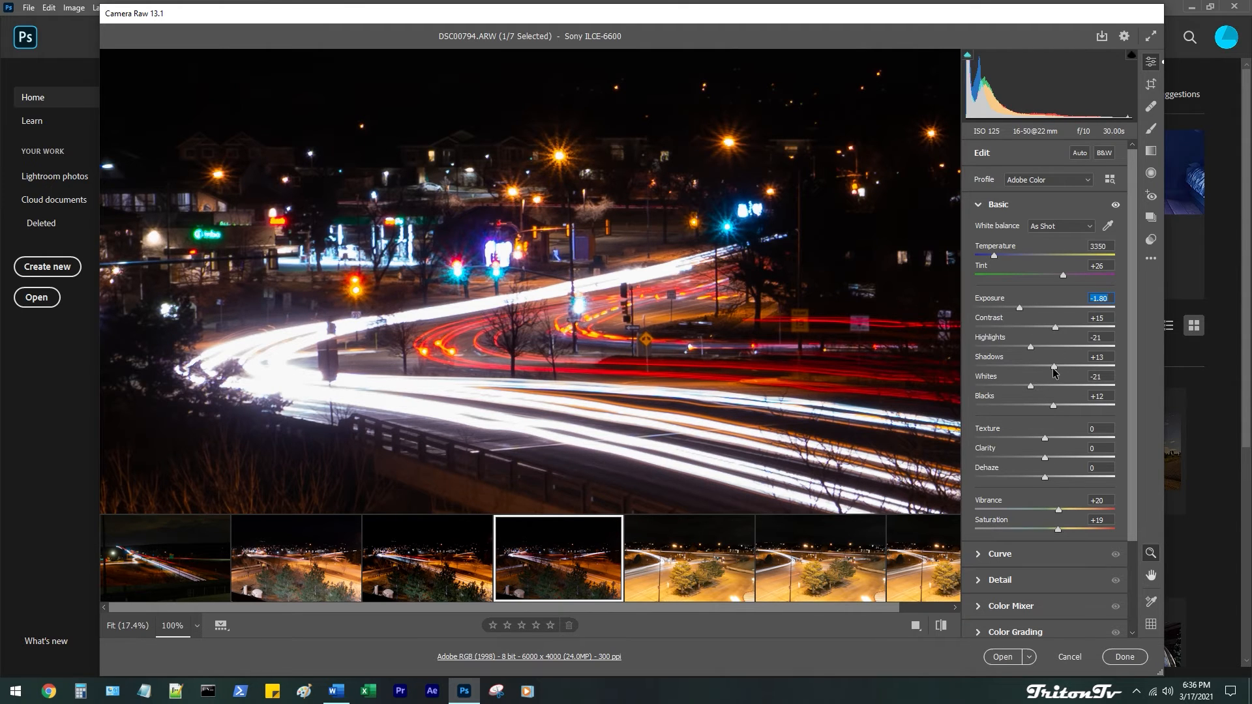
left_click_drag(1031, 386, 1065, 385)
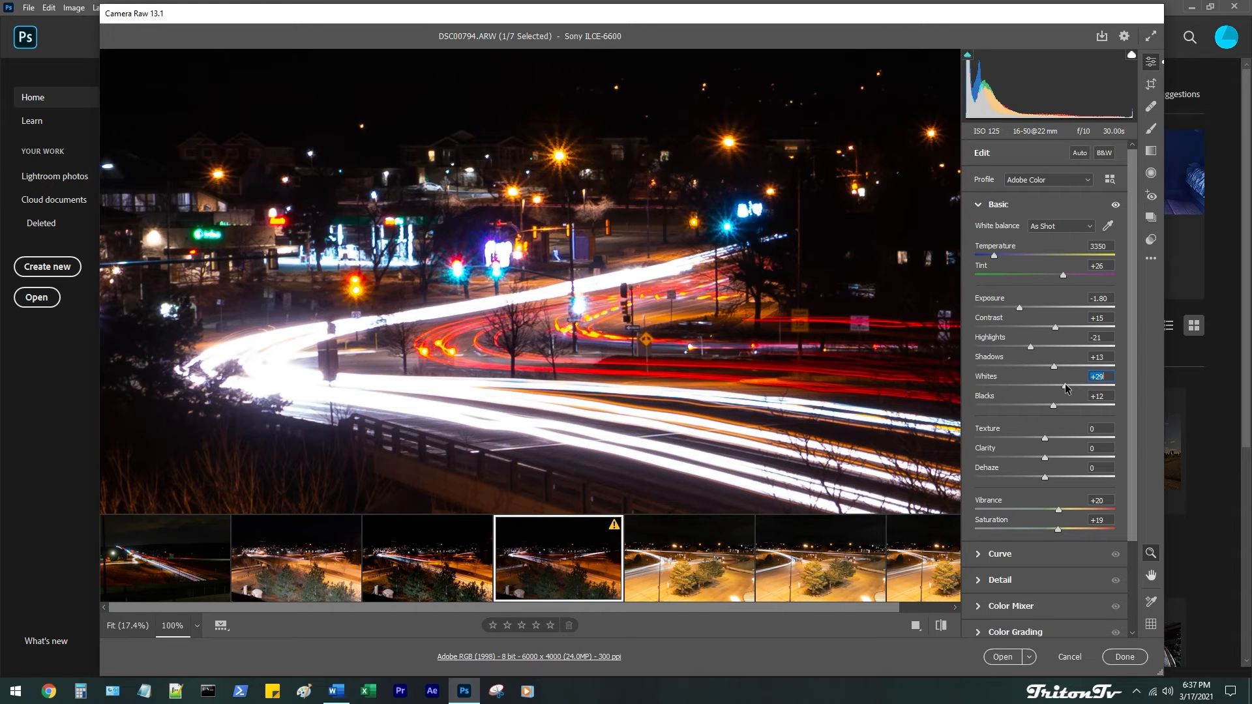
left_click_drag(1056, 326, 1131, 328)
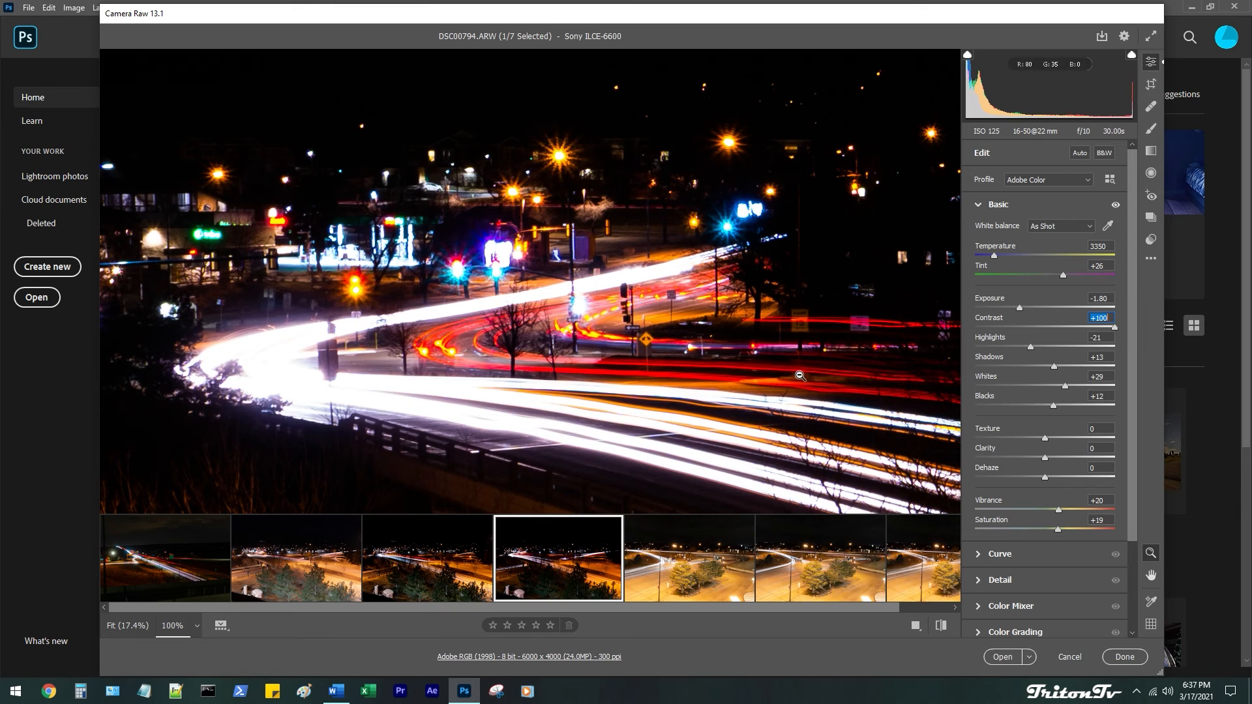
left_click(794, 370)
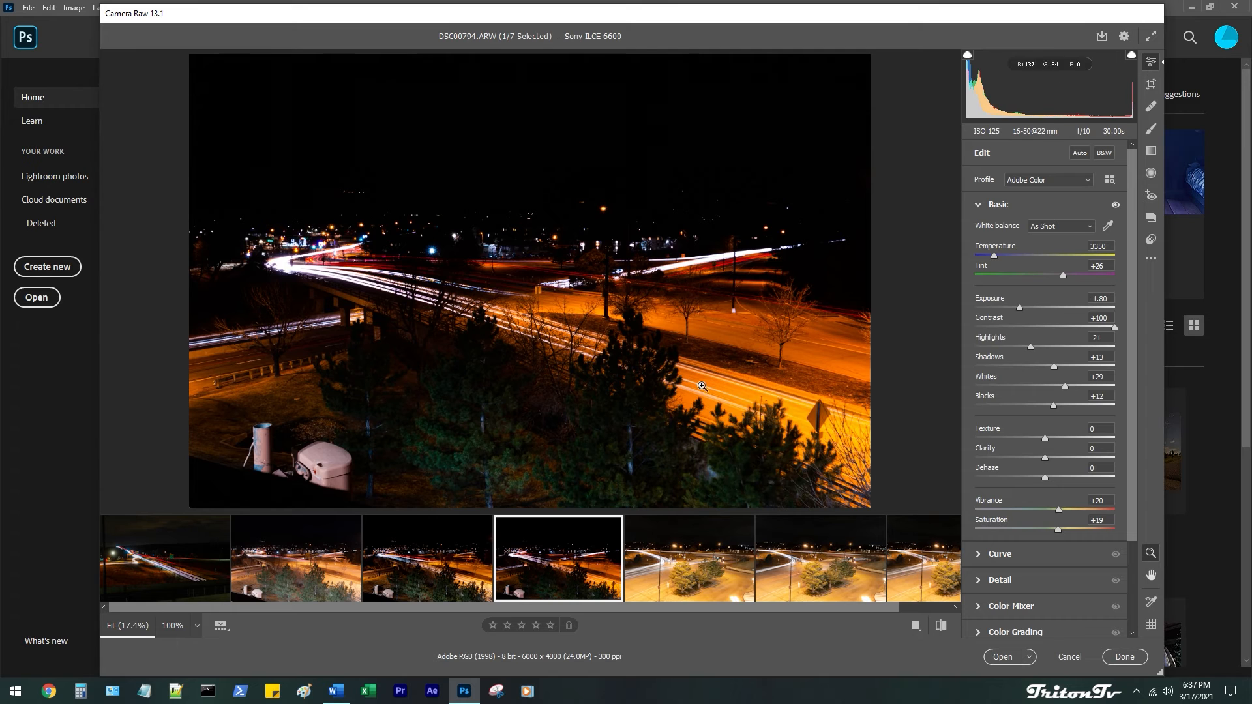
Review the photos from DSC00795.ARW back through the edited ones, ending on DSC00791.ARW
left_click(675, 587)
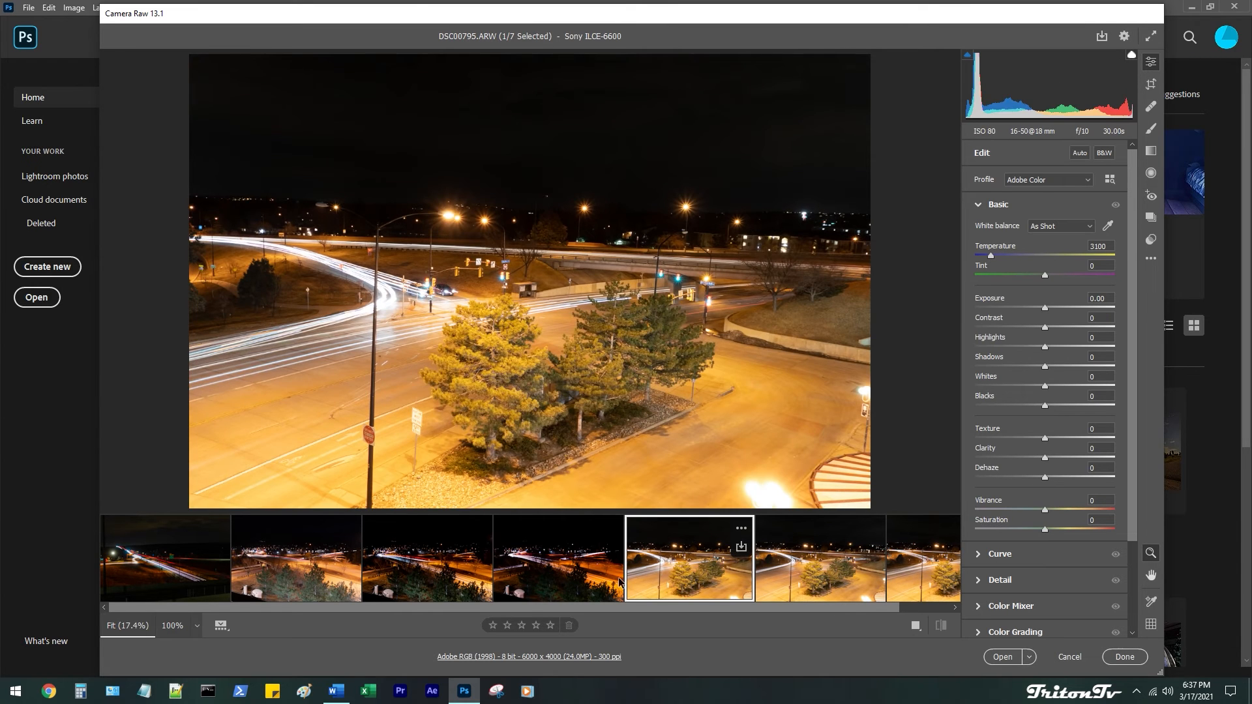
left_click(569, 582)
left_click(439, 583)
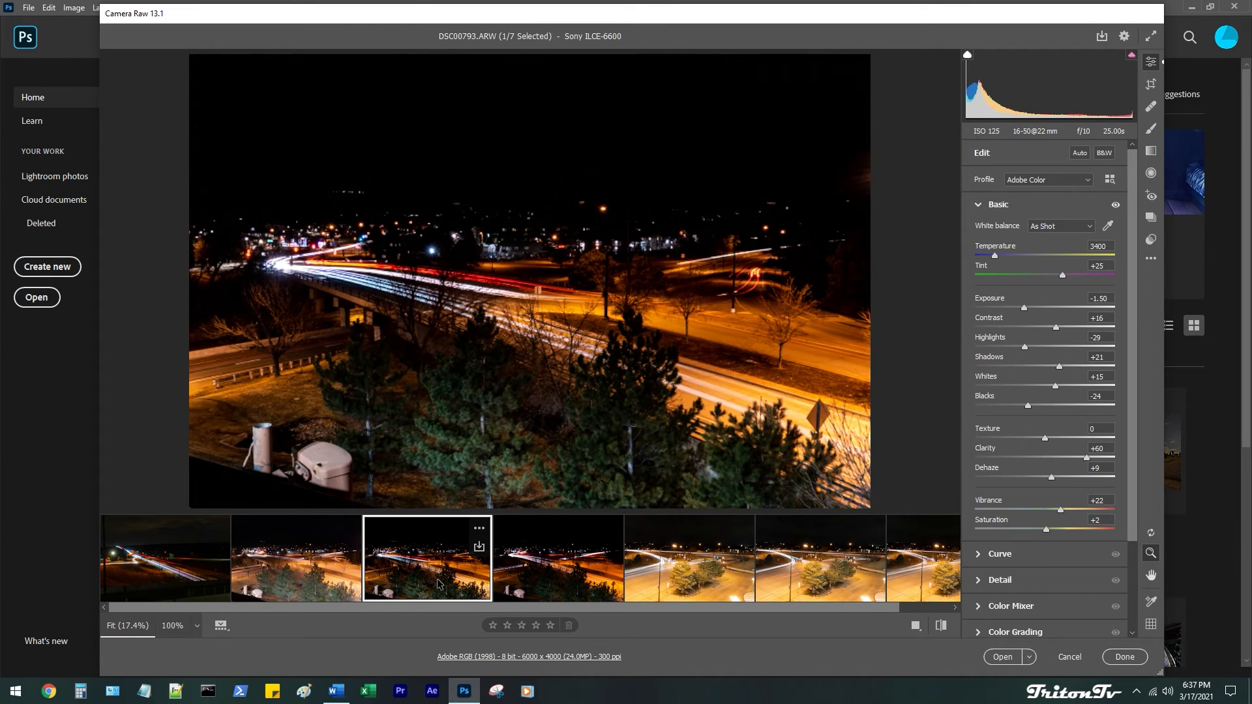
left_click(557, 577)
left_click(446, 574)
left_click(329, 580)
left_click(198, 581)
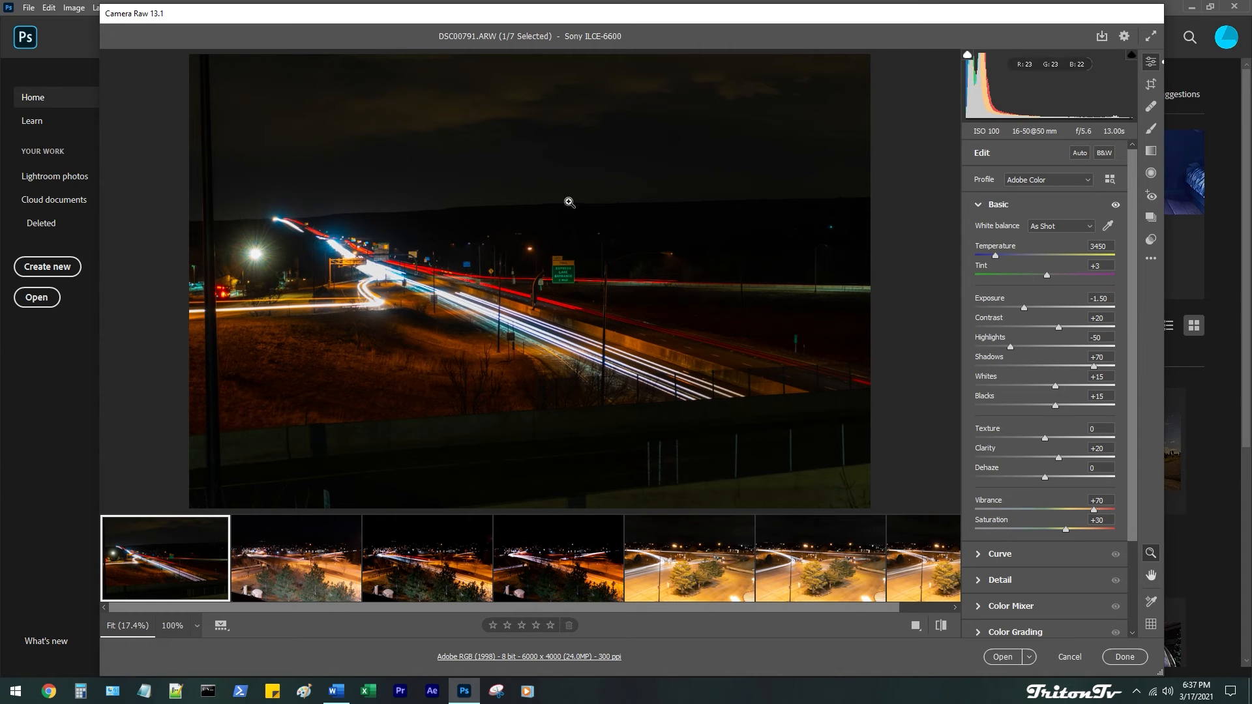
Open the save options for DSC00791.ARW and bring up the destination folder selection
left_click(1102, 38)
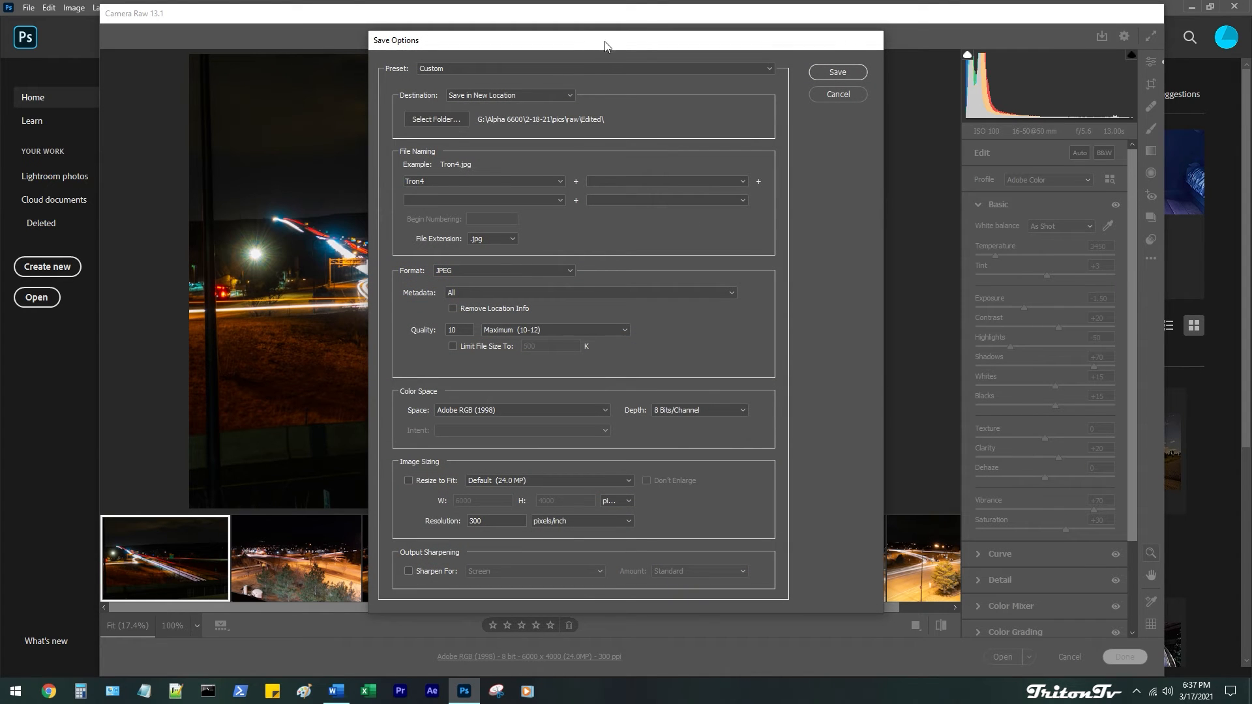
left_click(838, 94)
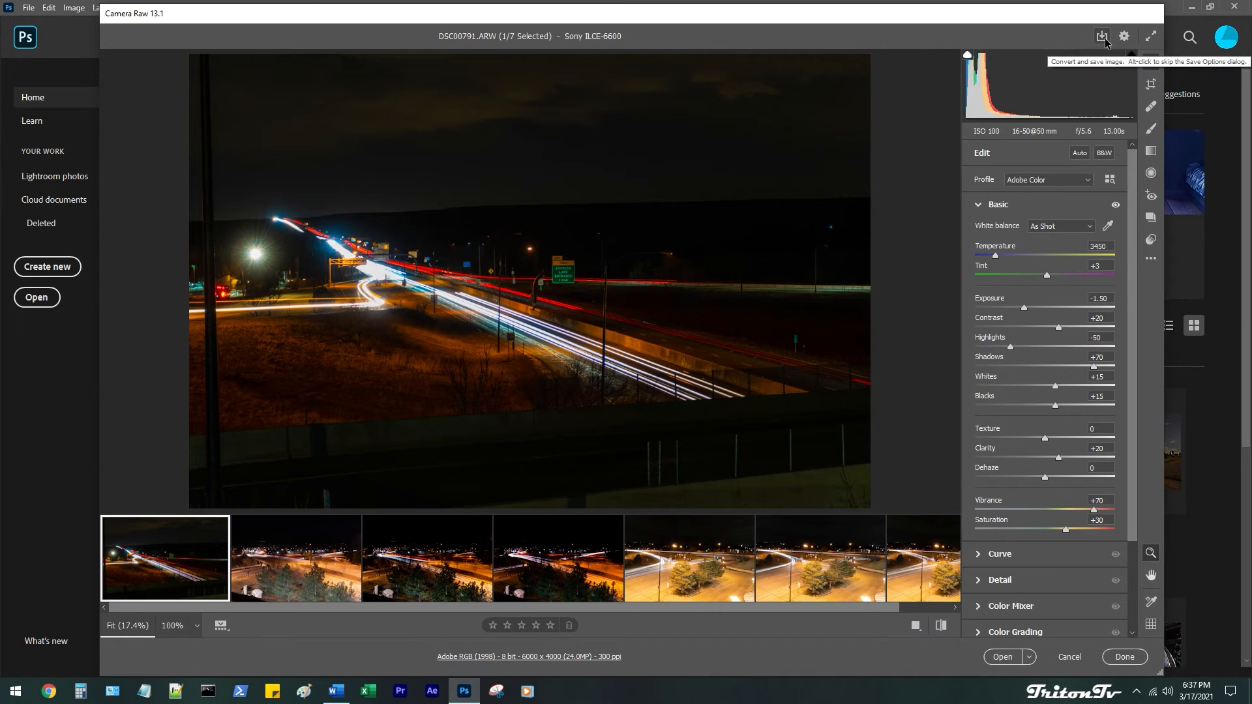
left_click(1102, 38)
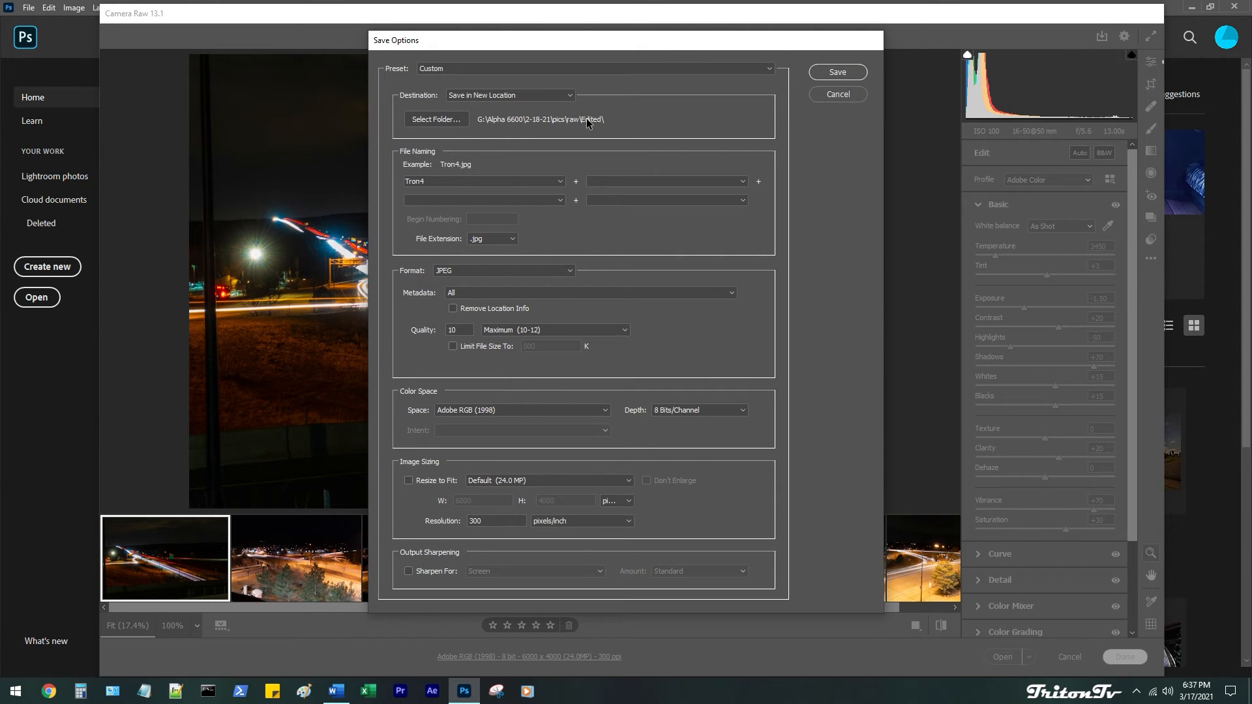
left_click(449, 125)
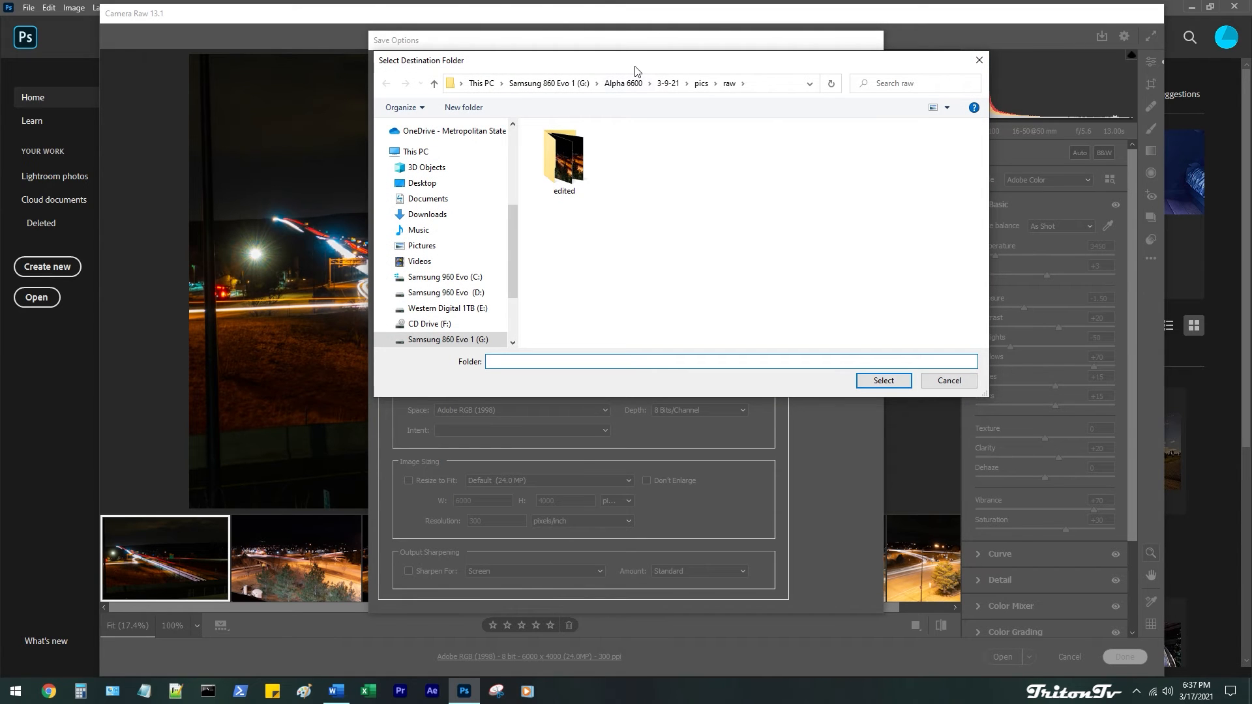
left_click_drag(634, 70, 557, 115)
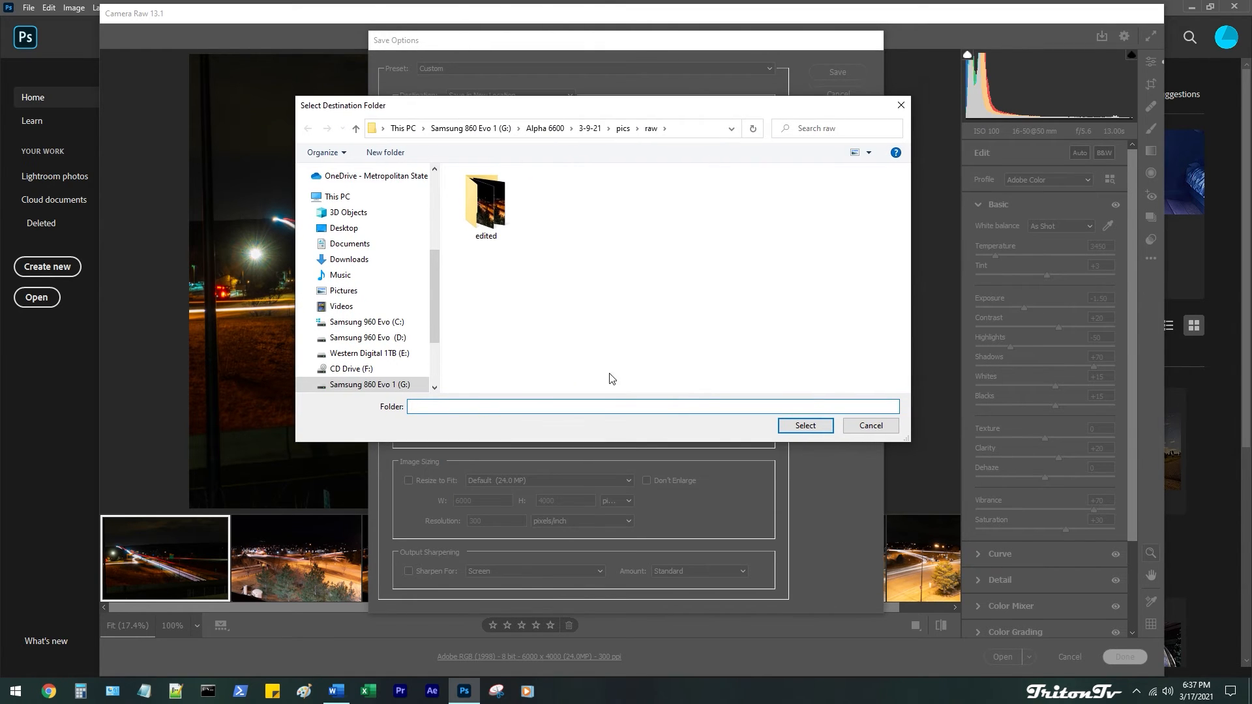
Check which file names already exist in G:\Alpha 6600\3-9-21\pics\raw\edited using File Explorer, and close the folder windows
key("super+e")
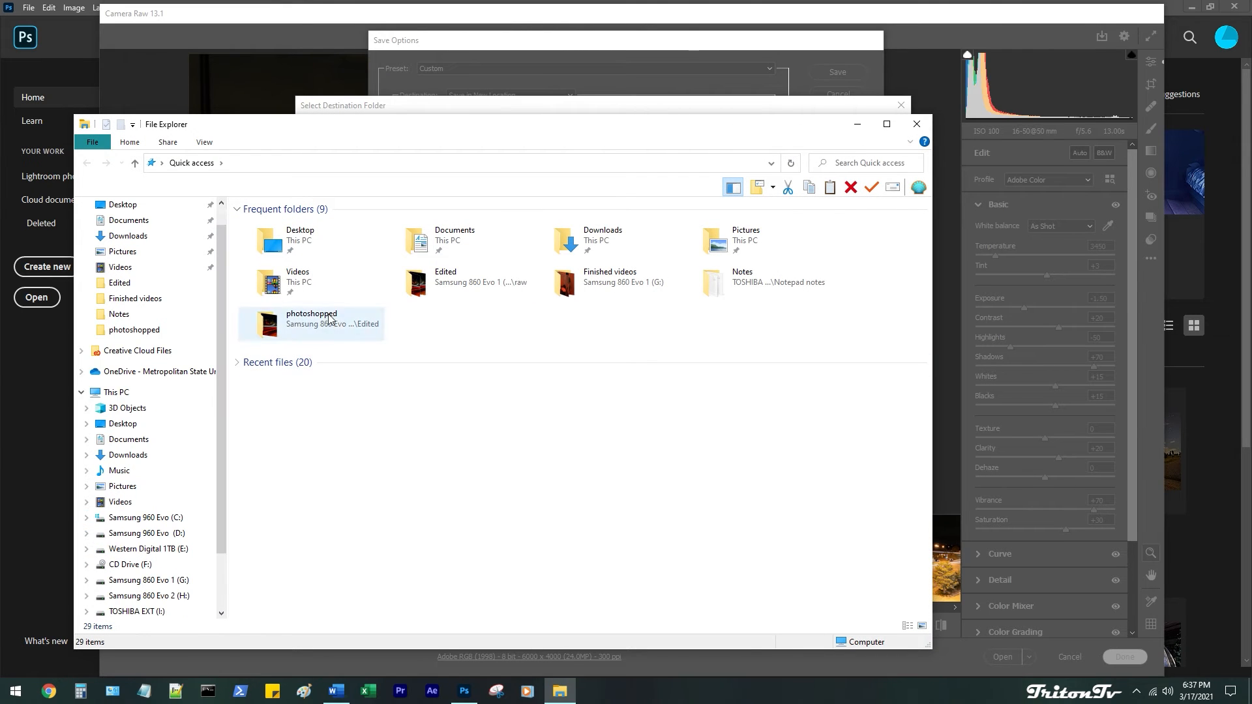
left_click(177, 580)
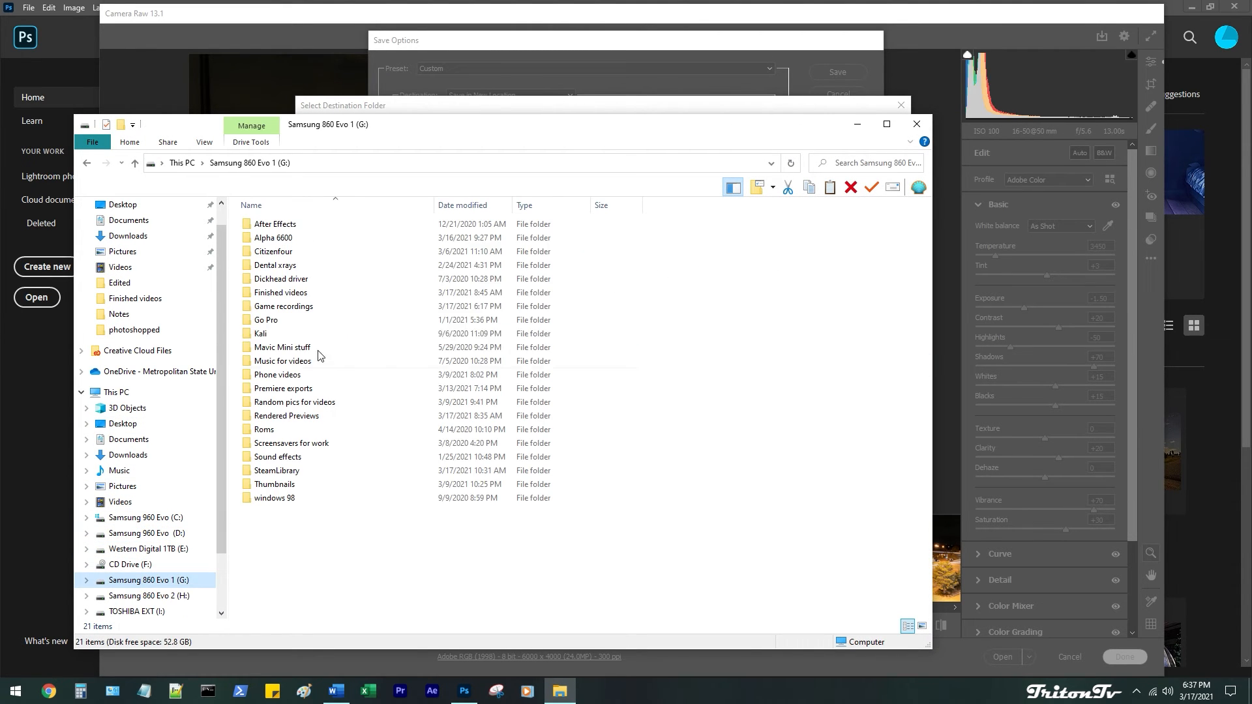
double_click(281, 237)
double_click(271, 279)
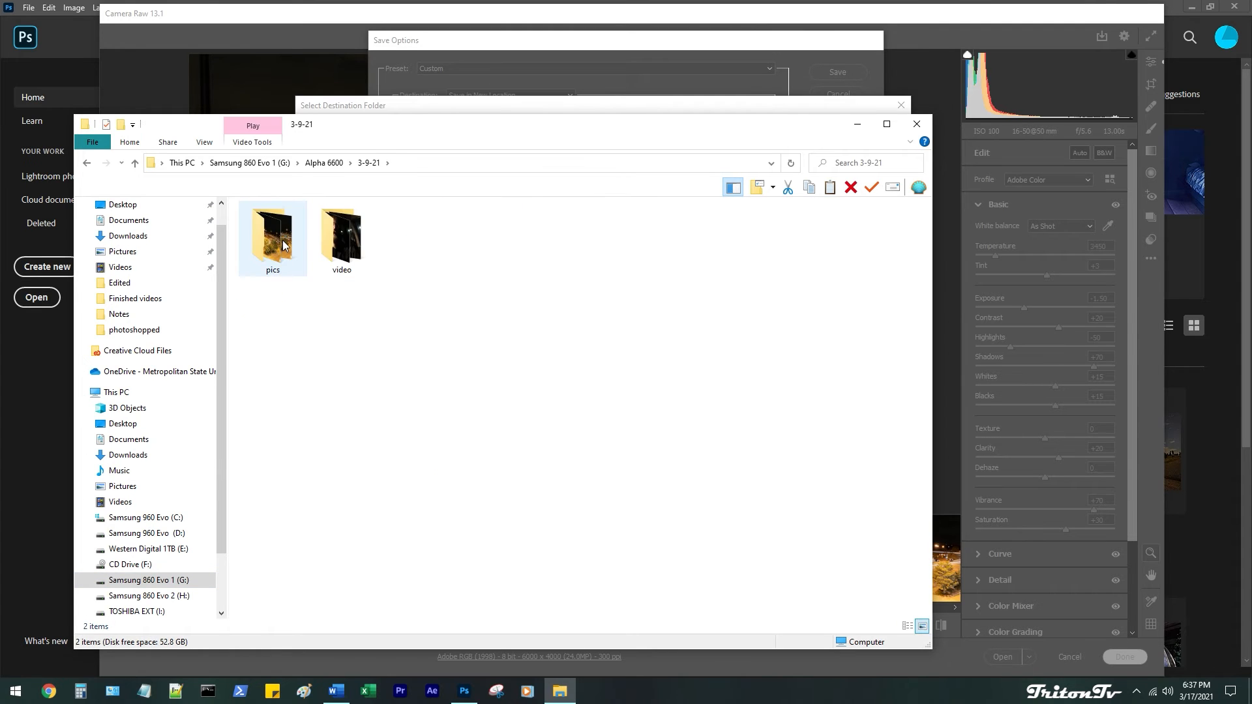
double_click(285, 245)
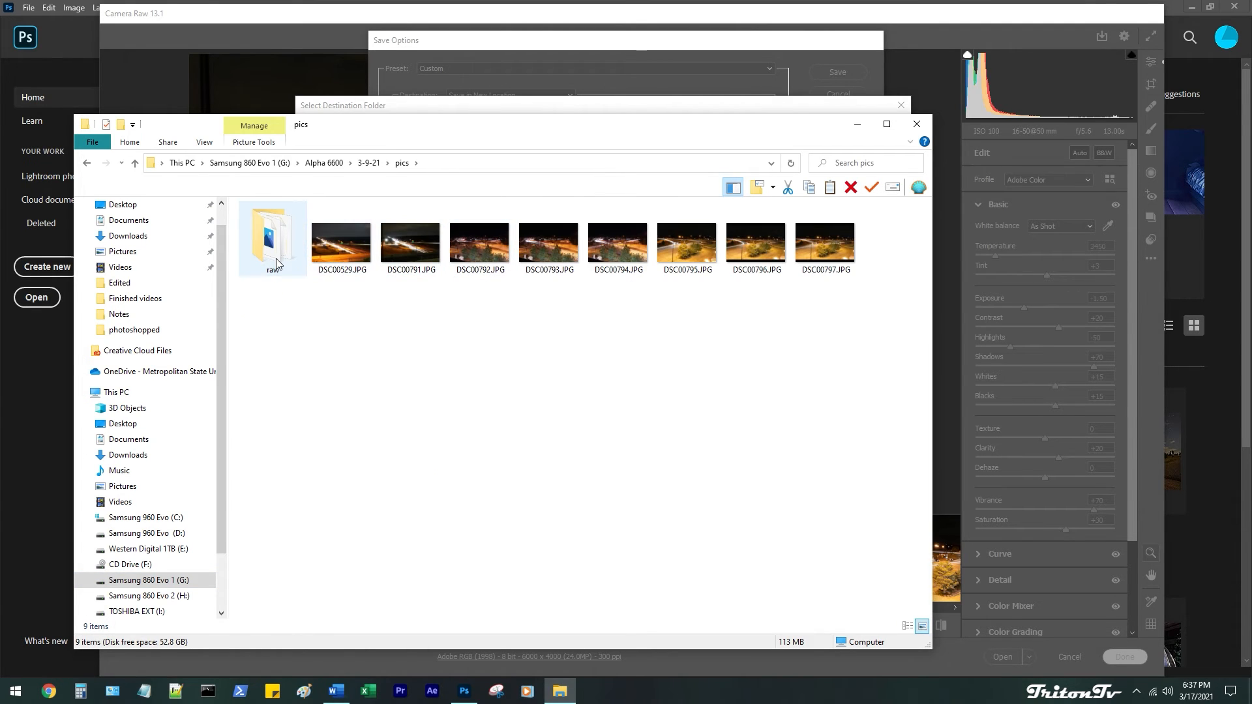
double_click(277, 264)
double_click(273, 248)
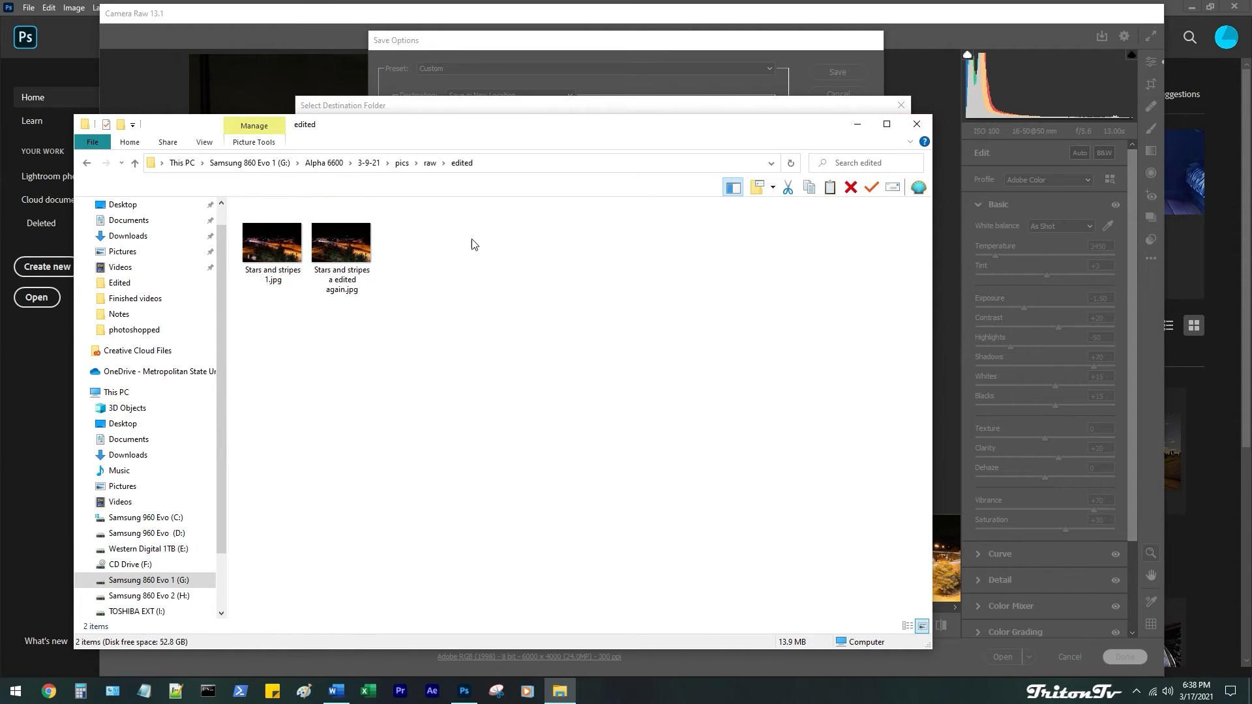
left_click(917, 124)
left_click(899, 106)
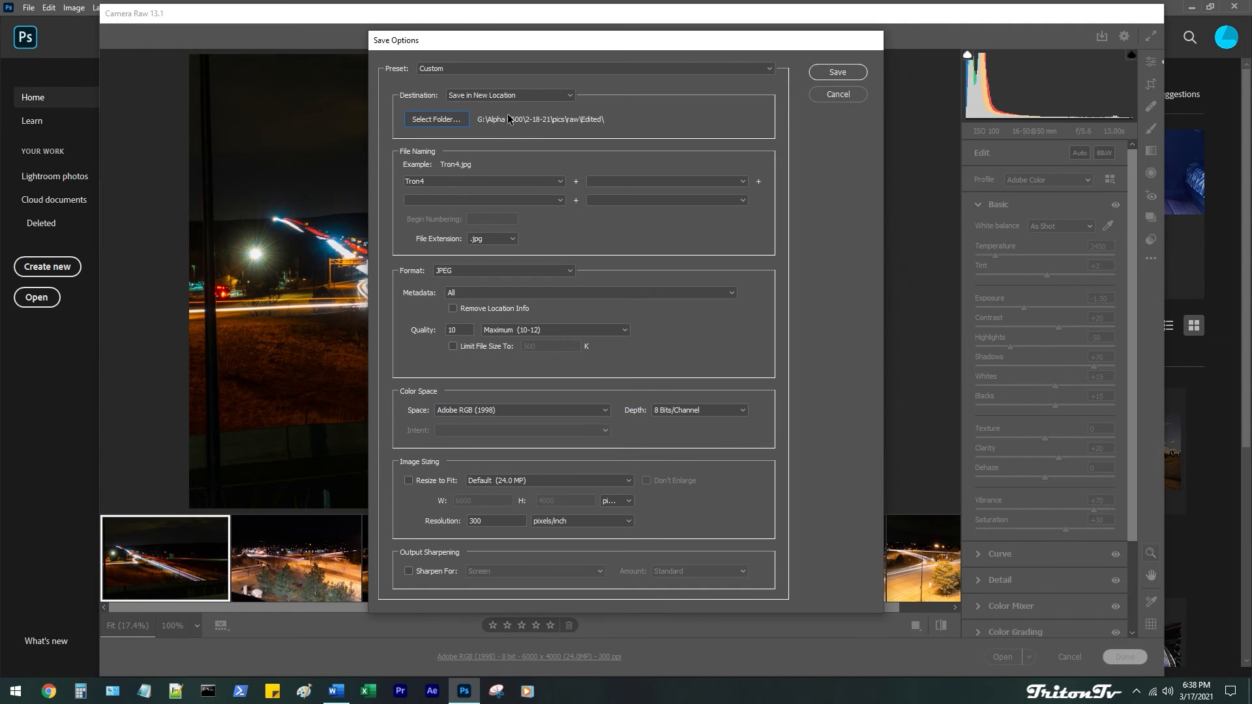
Reopen the destination folder selection and browse to 3-9-21\pics\raw\edited
left_click(462, 126)
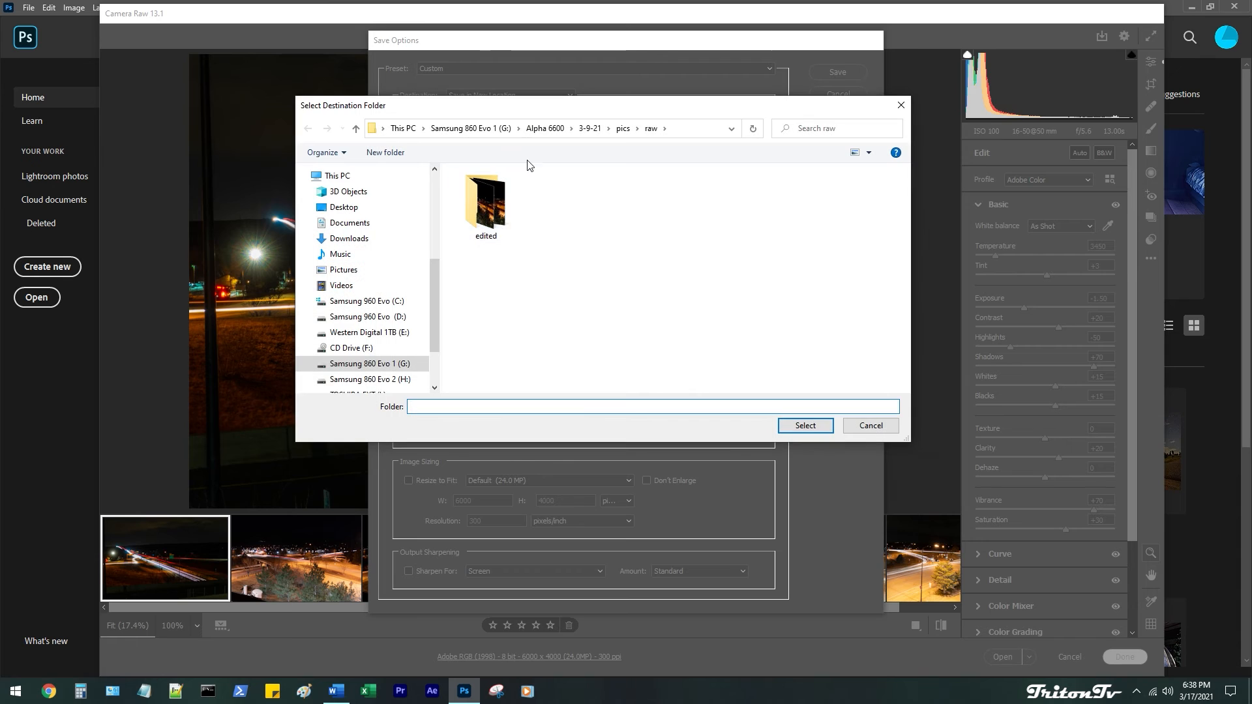
left_click(590, 131)
double_click(489, 205)
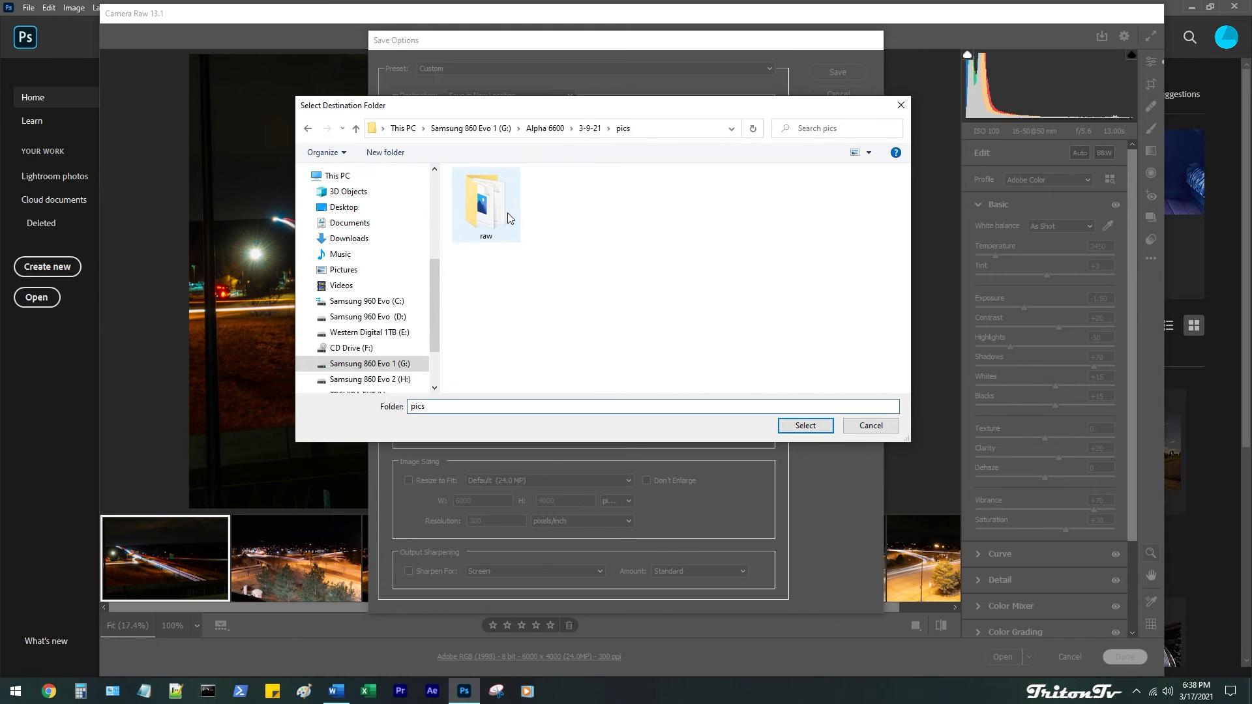
left_click(501, 222)
double_click(501, 222)
double_click(496, 225)
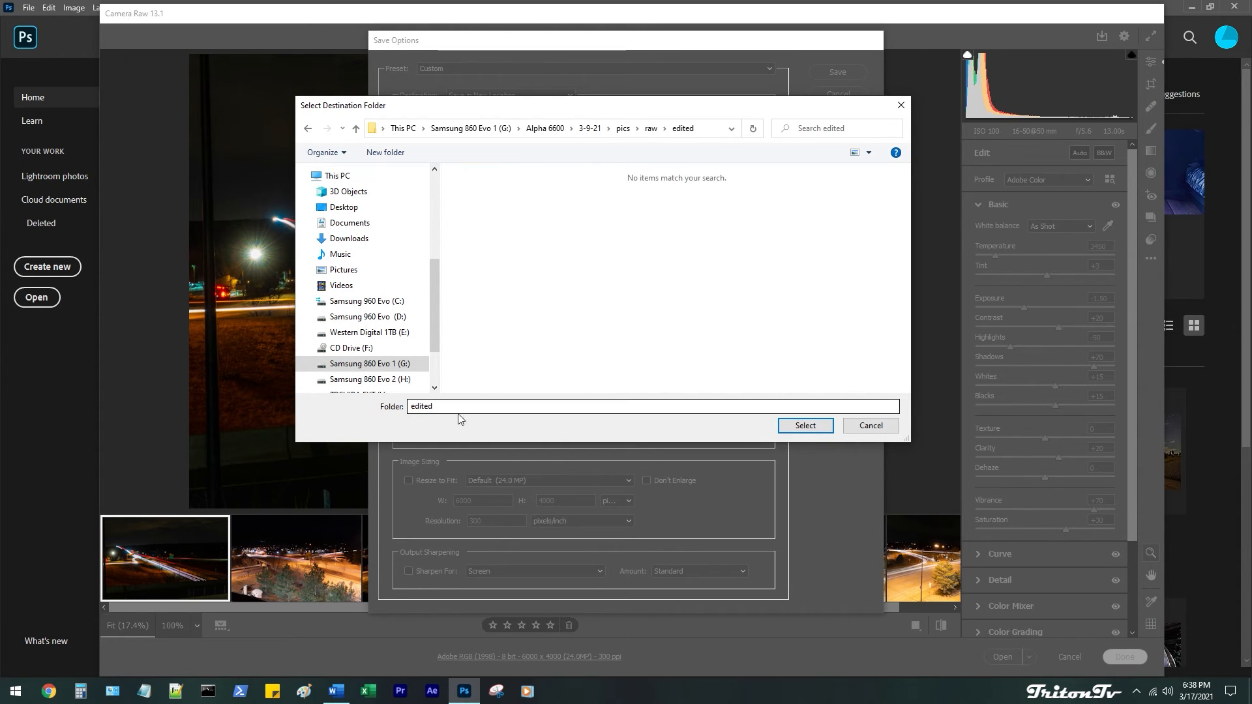
Try to use "stars and stripes 2" as the destination folder name inside edited
left_click(463, 411)
double_click(462, 411)
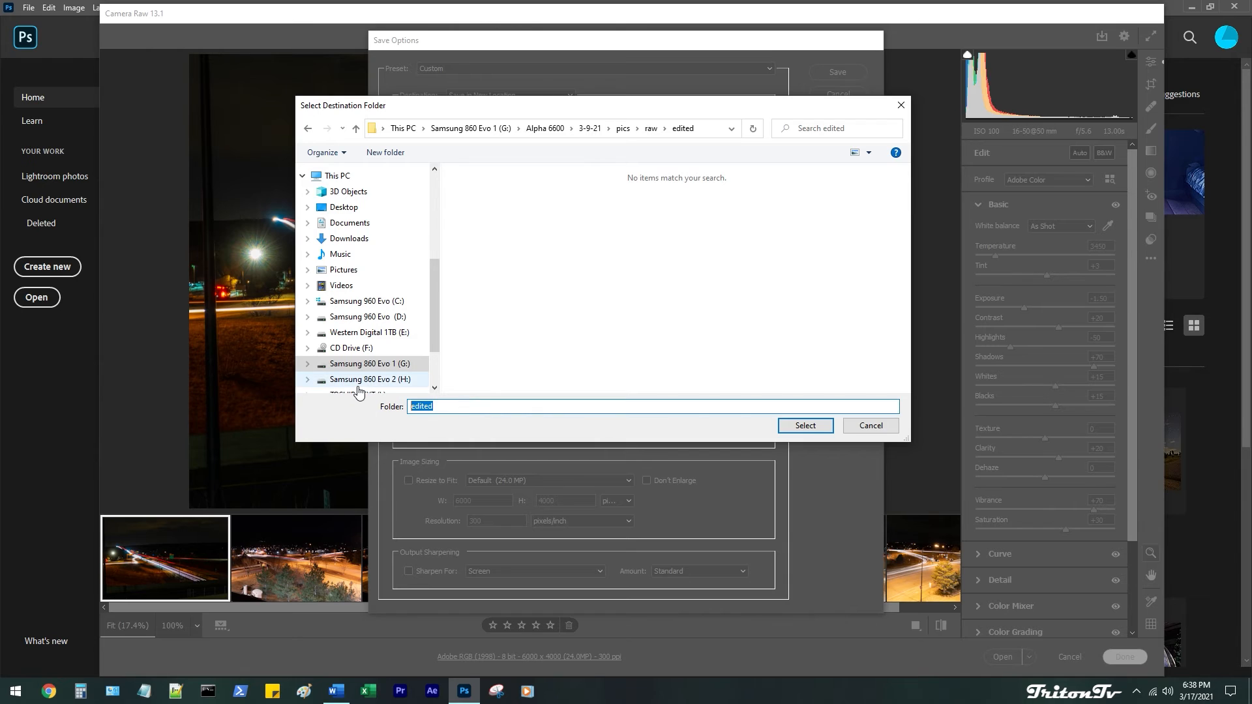
type("stars an")
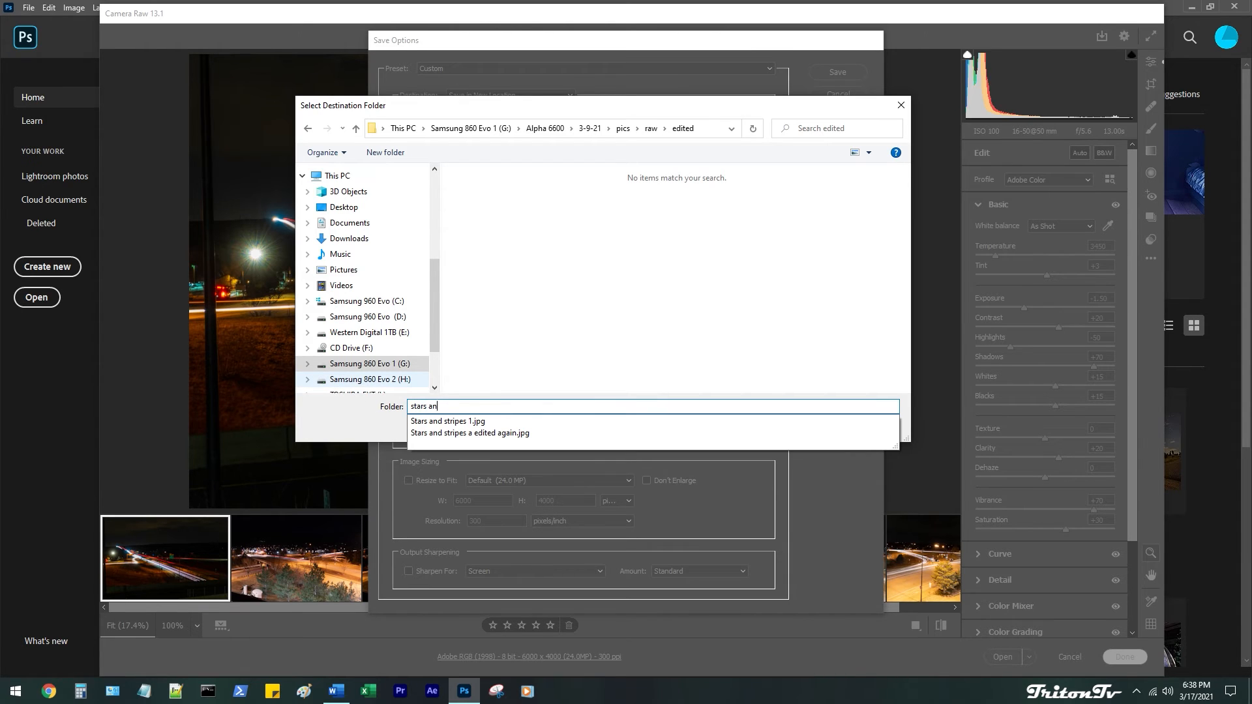
type("d stripes 2")
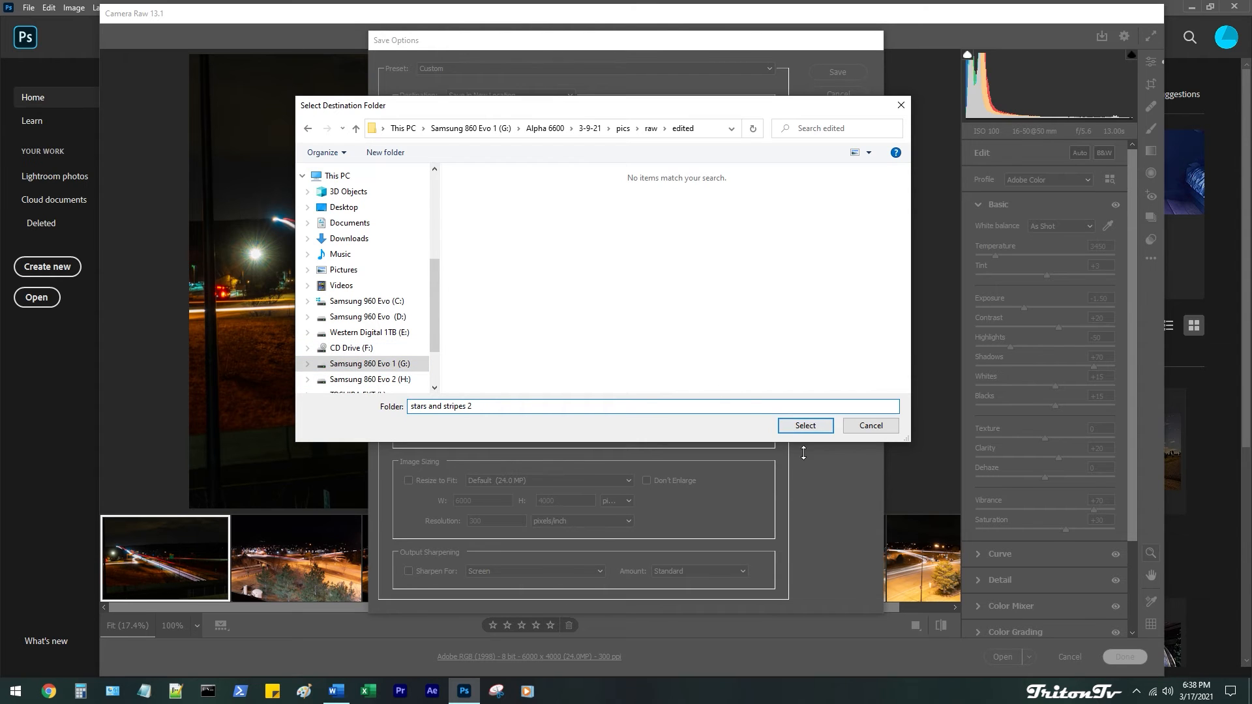
left_click(799, 431)
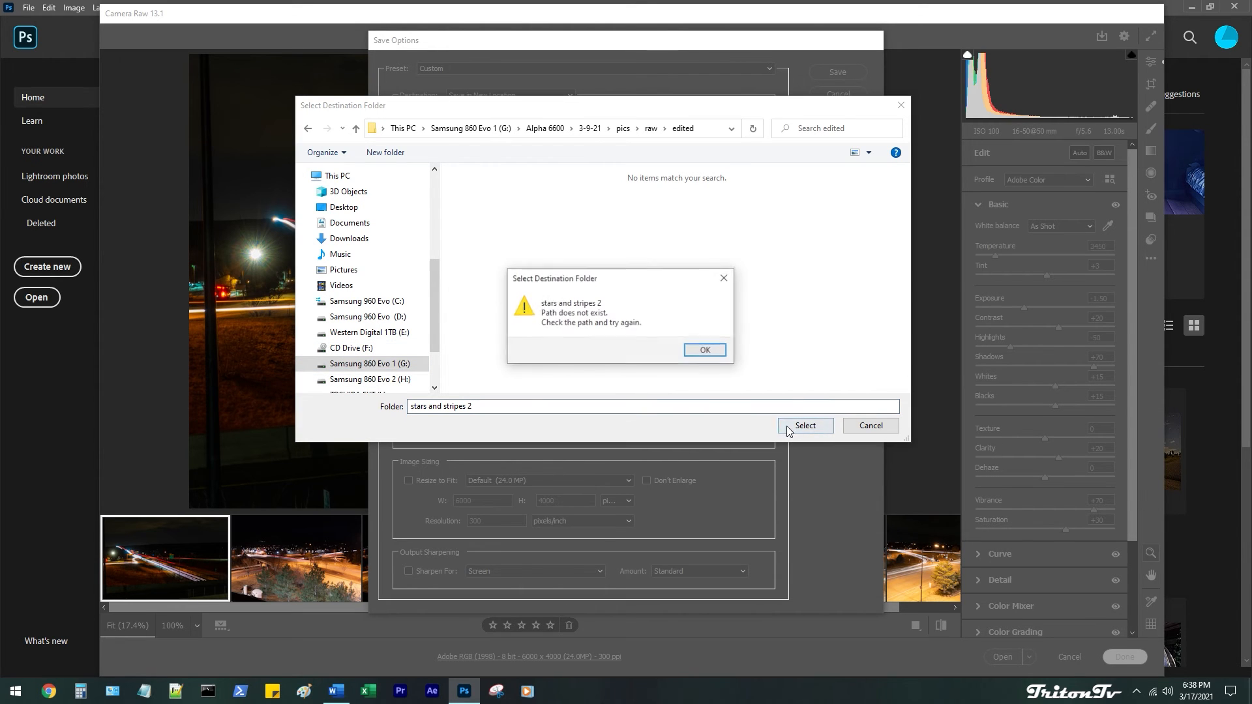
left_click(705, 352)
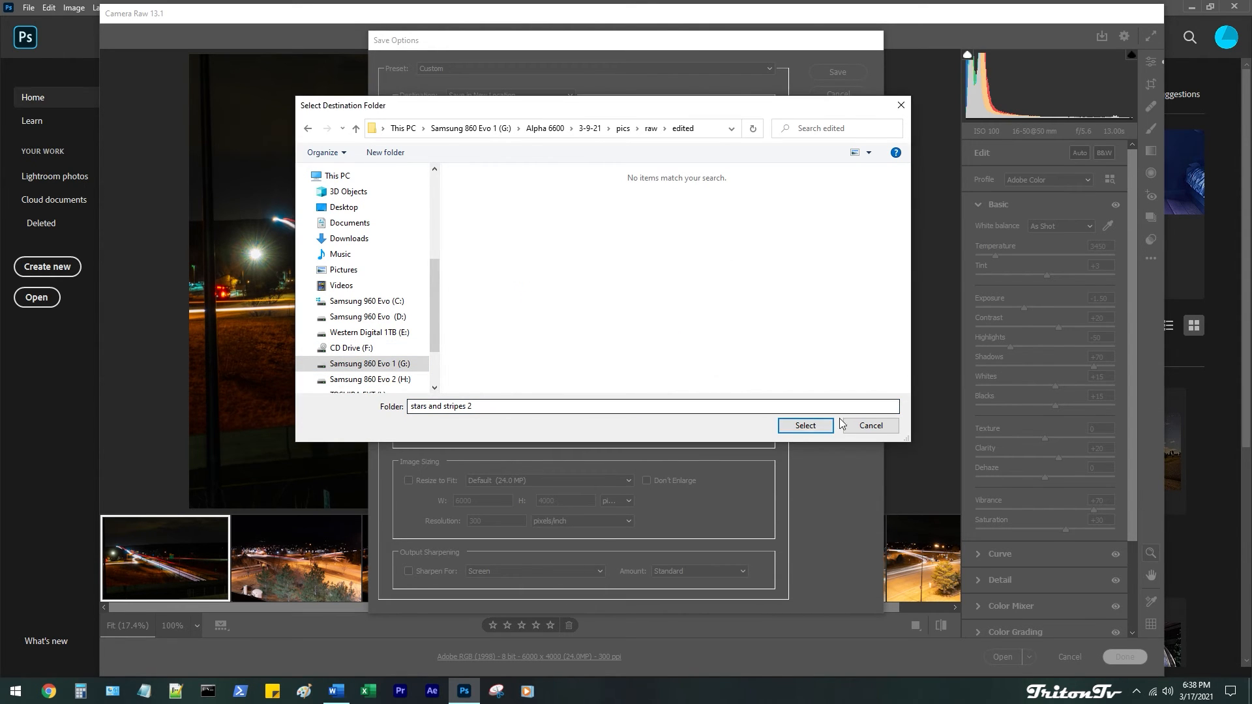
Set the save destination to the edited folder inside raw and name the output file "Stars and stripes 2"
left_click(651, 128)
double_click(487, 210)
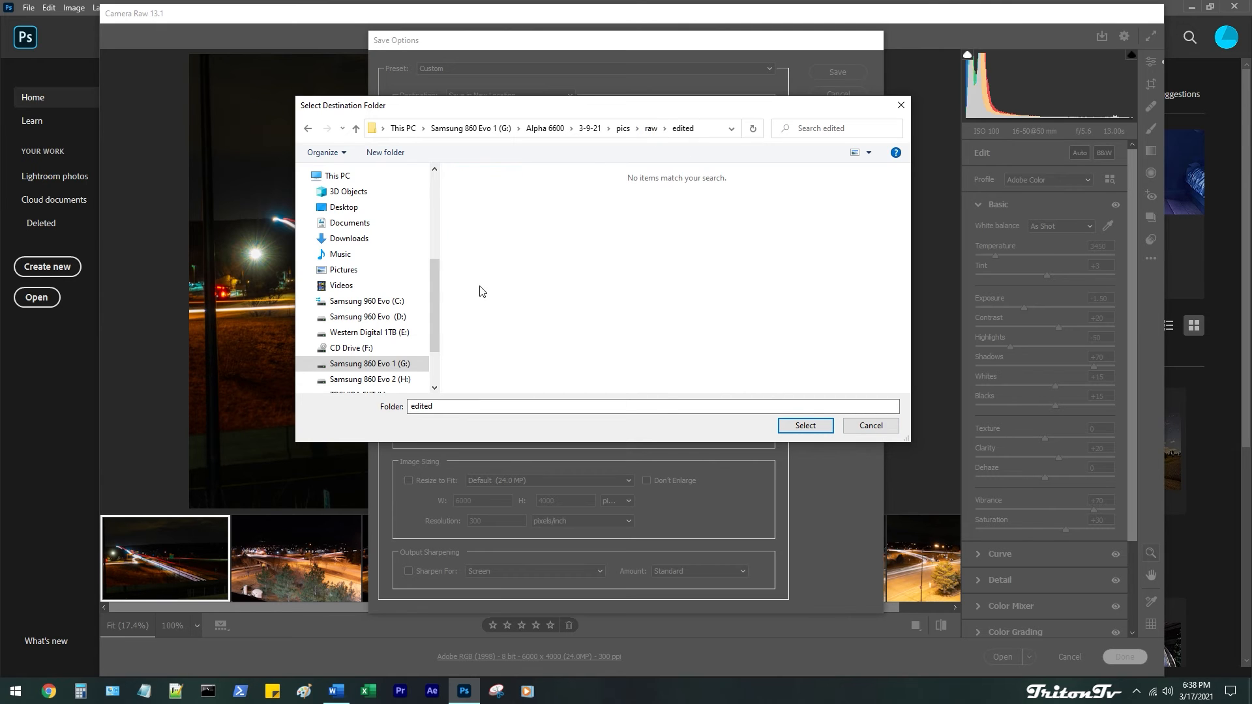
left_click(792, 428)
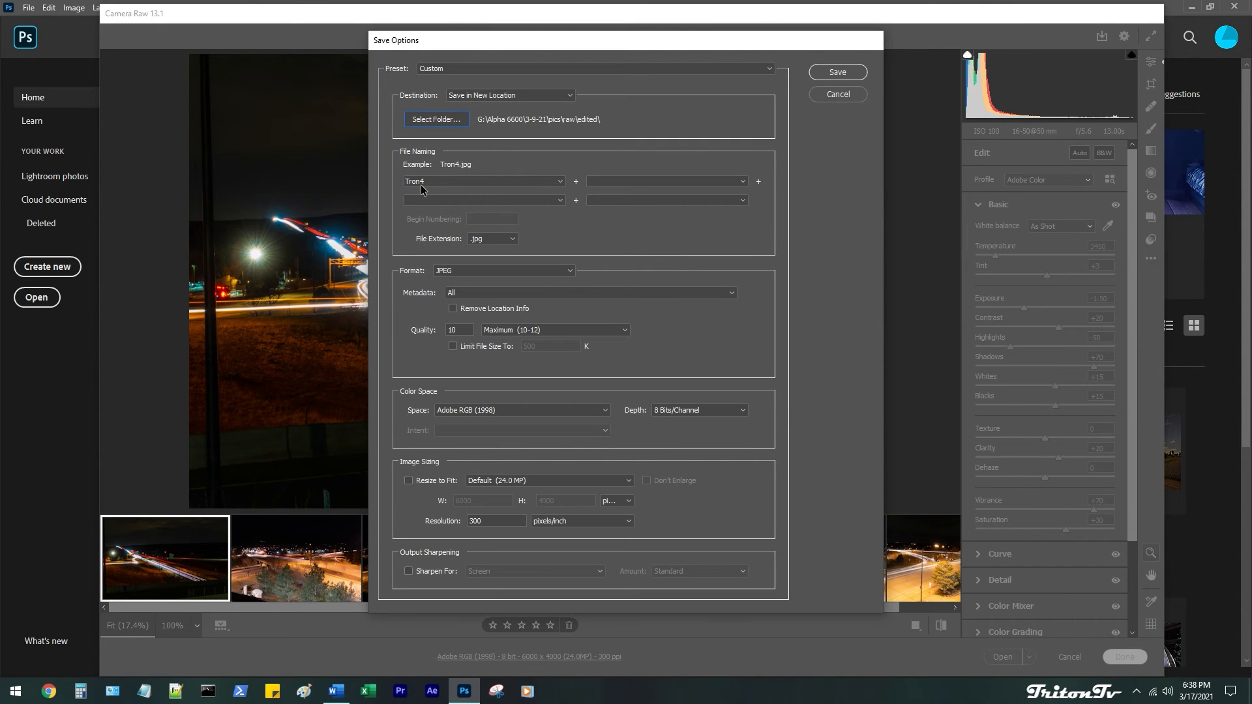
double_click(410, 183)
type("Stars and stripes 2")
Choose Maximum (10-12) as the JPEG quality and All for the metadata
left_click(552, 335)
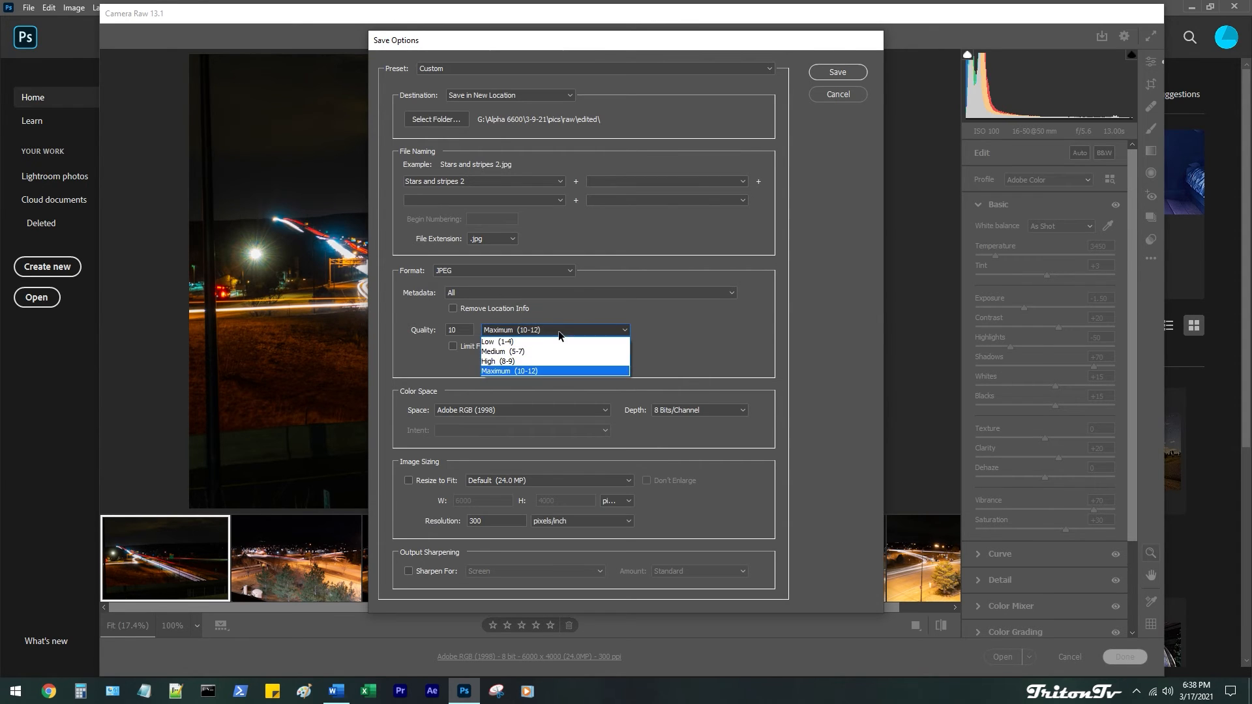
left_click(537, 366)
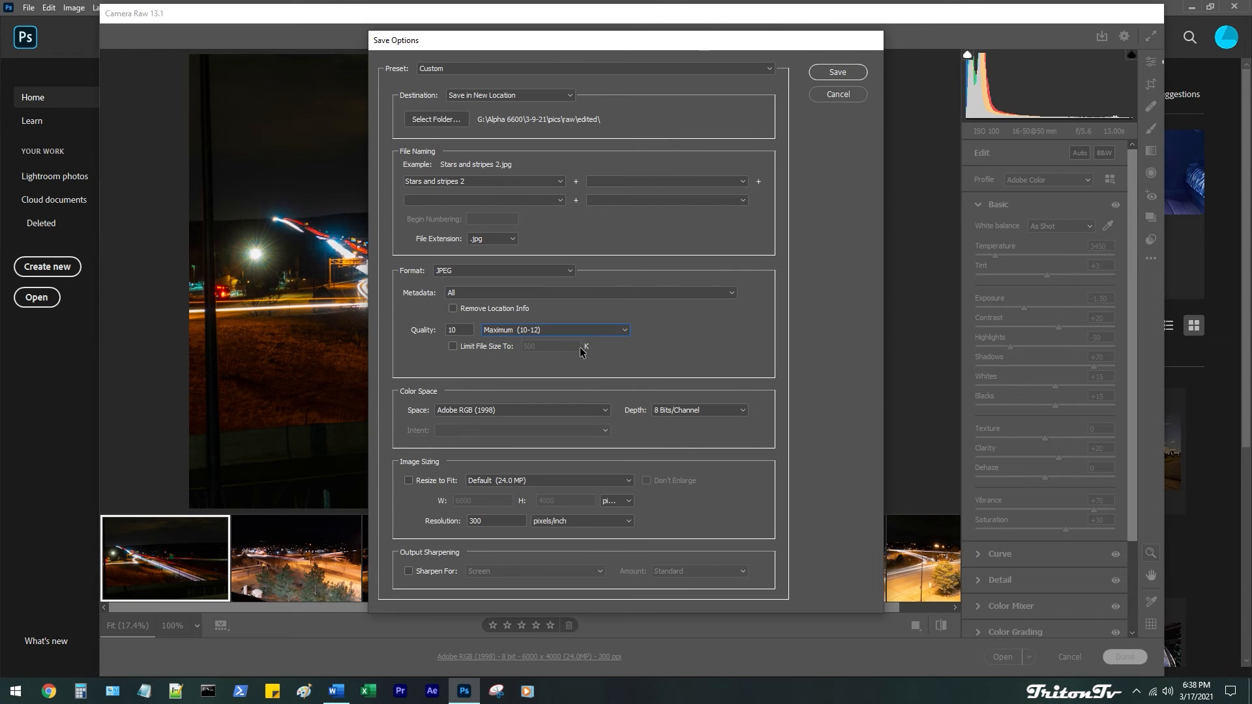
left_click(732, 295)
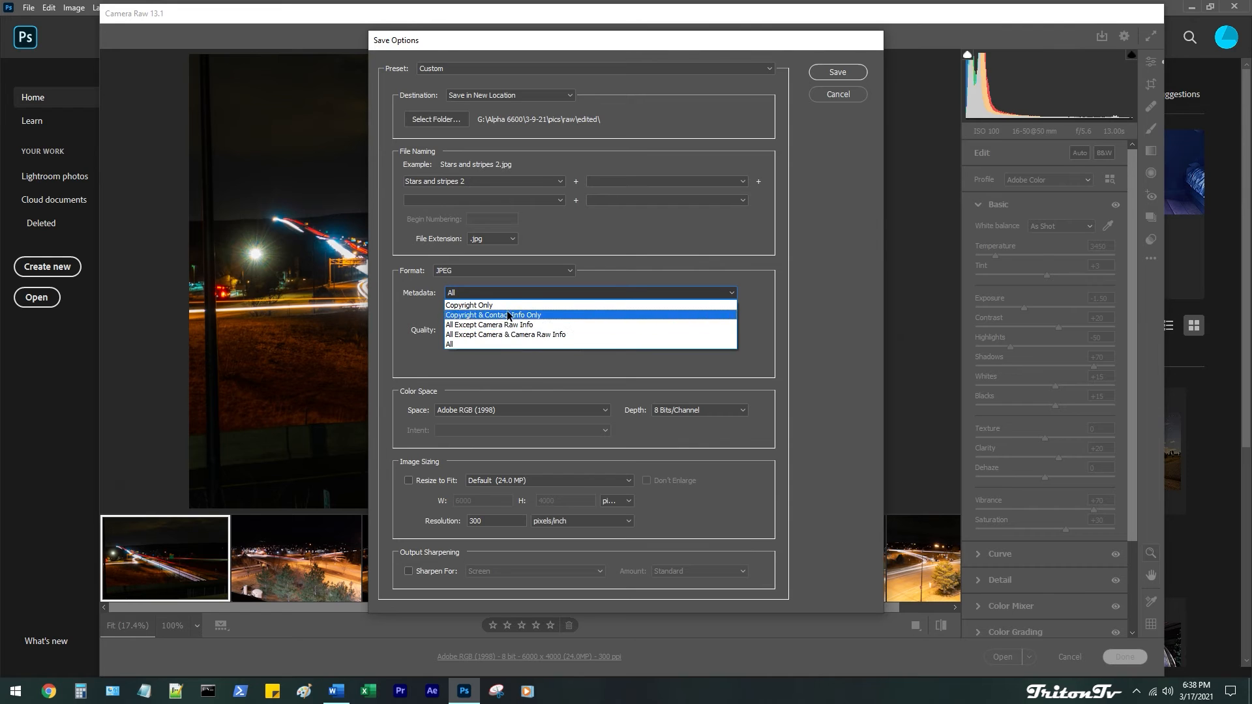
left_click(725, 295)
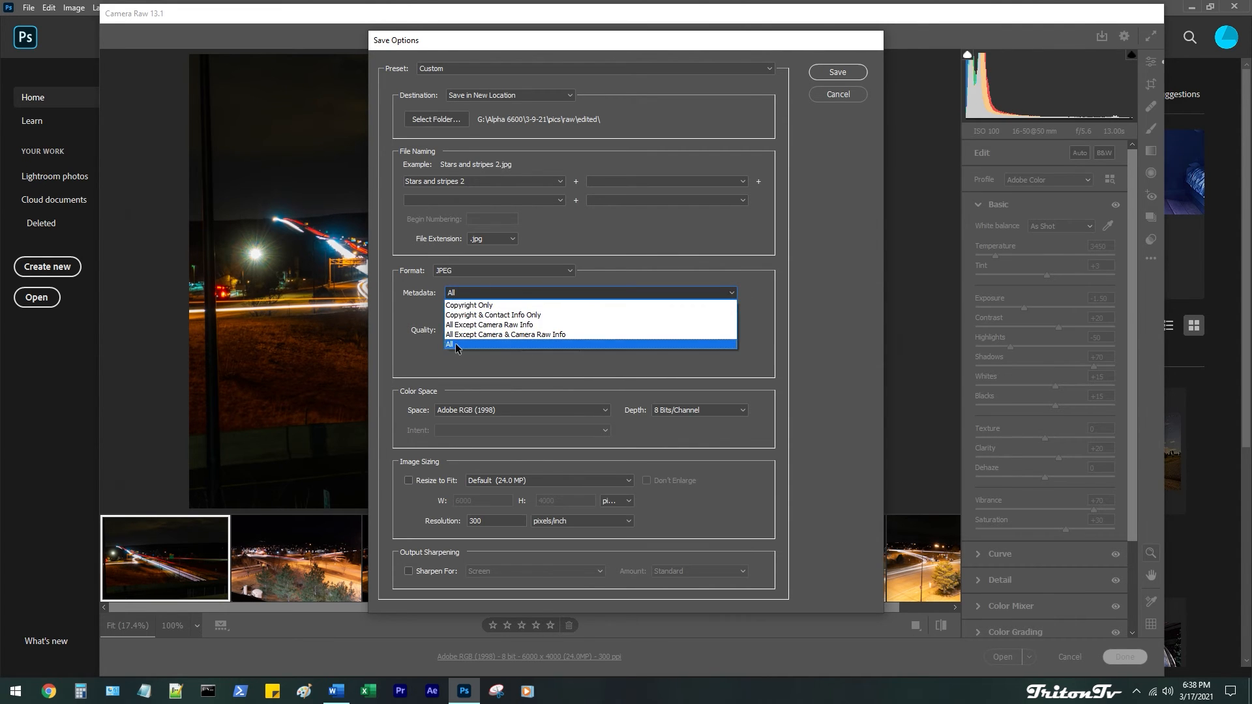
left_click(491, 344)
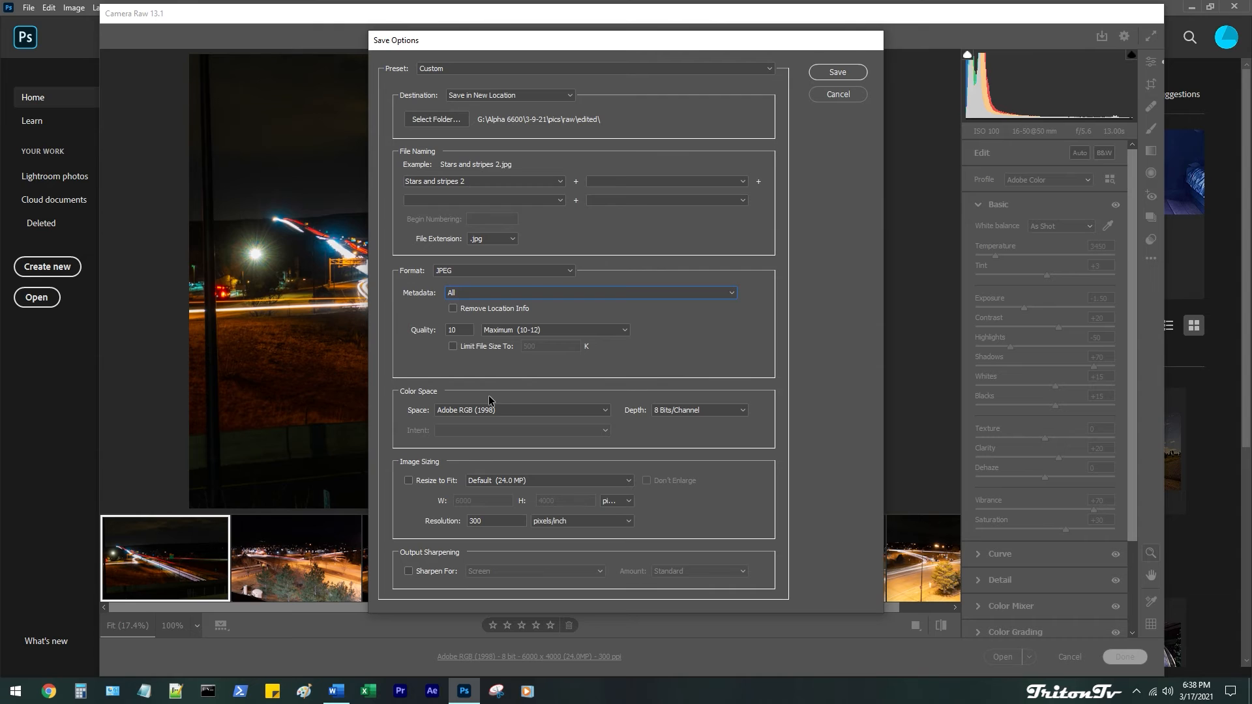
Review the available file extensions, keep .jpg, and save the edited DSC00791.ARW with these options
left_click(502, 239)
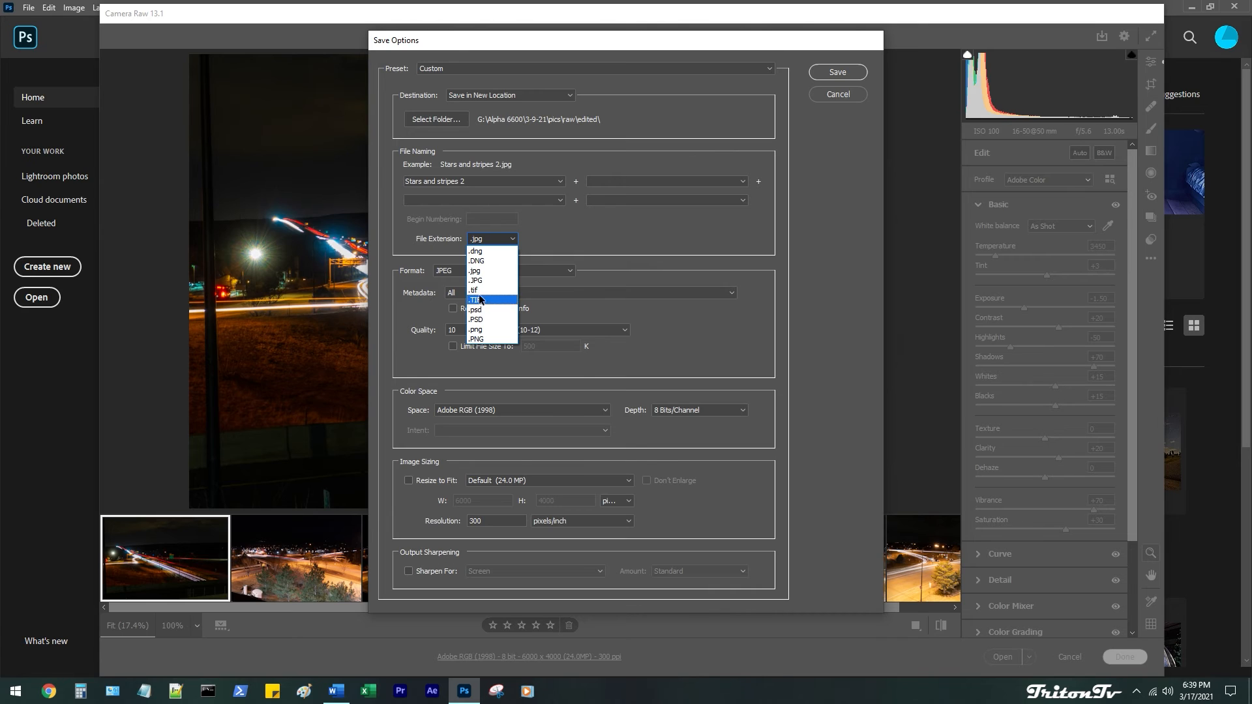
left_click(508, 292)
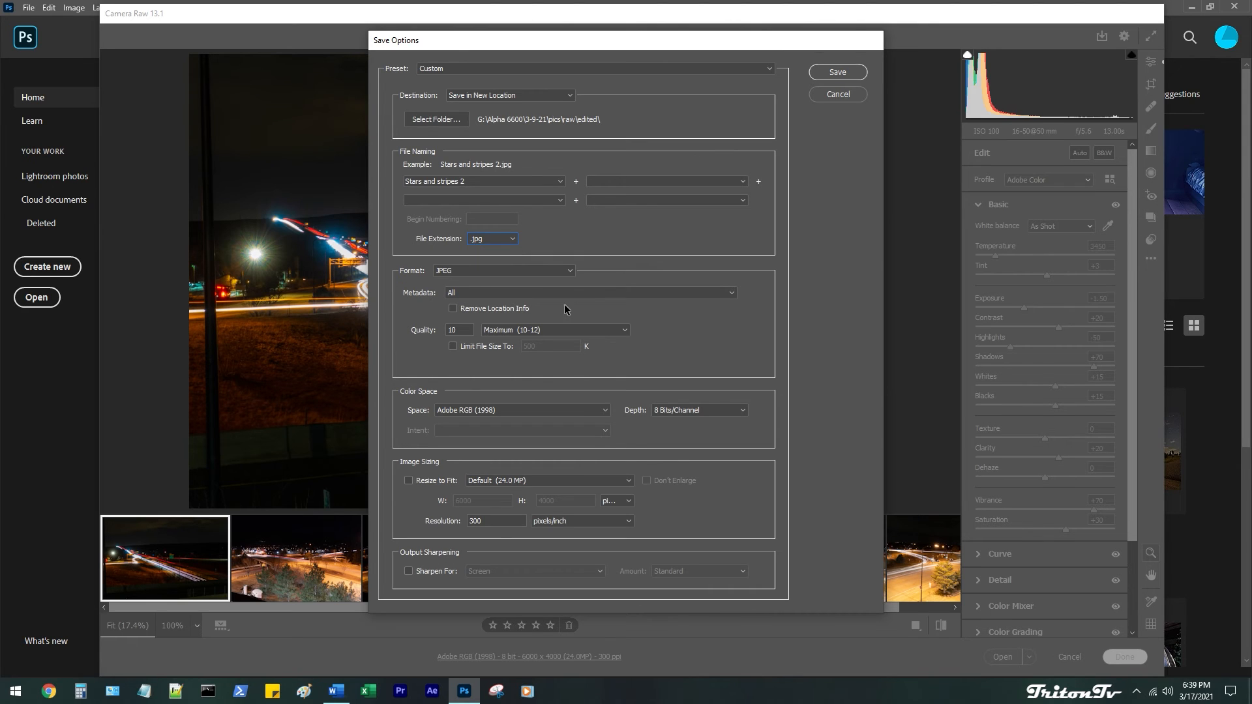
left_click(503, 240)
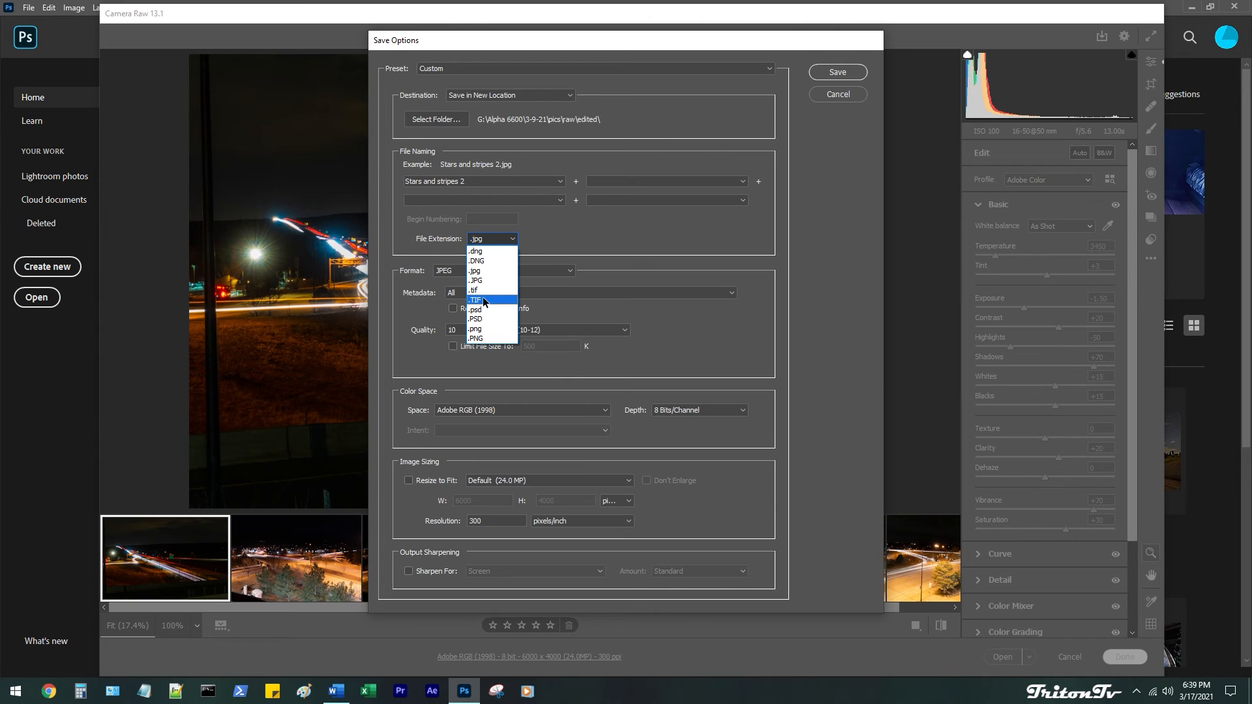
left_click(483, 300)
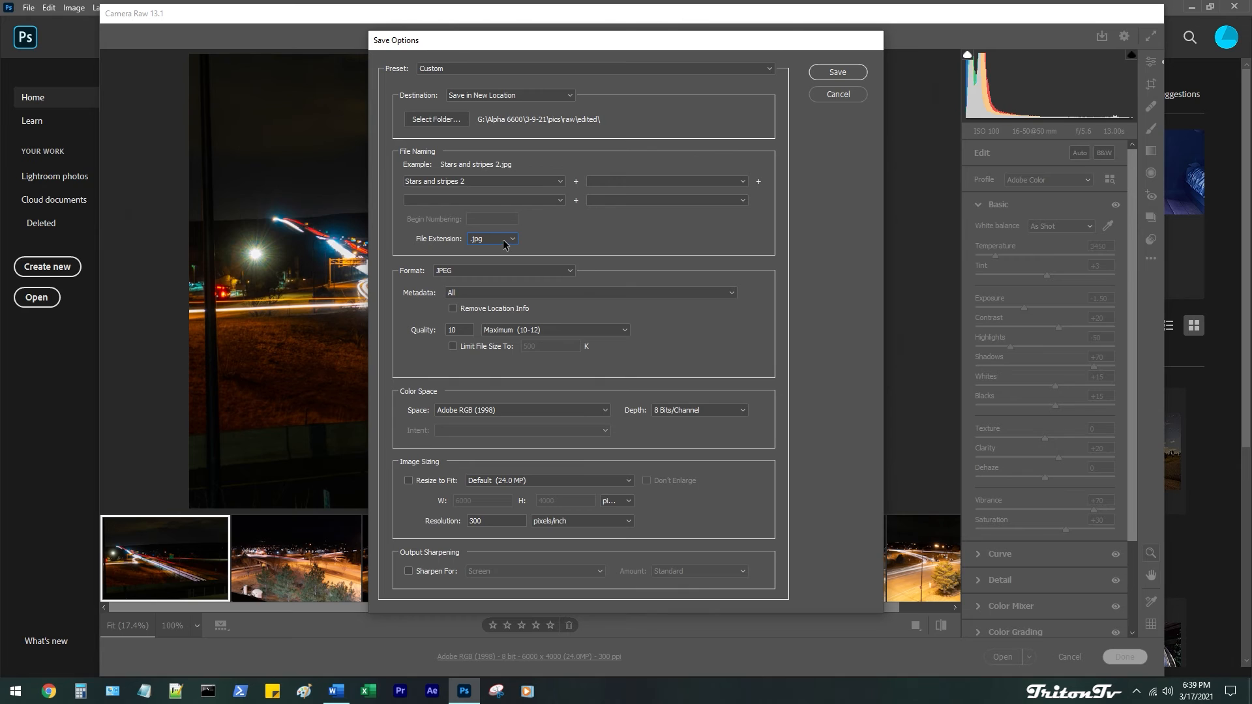
left_click(503, 240)
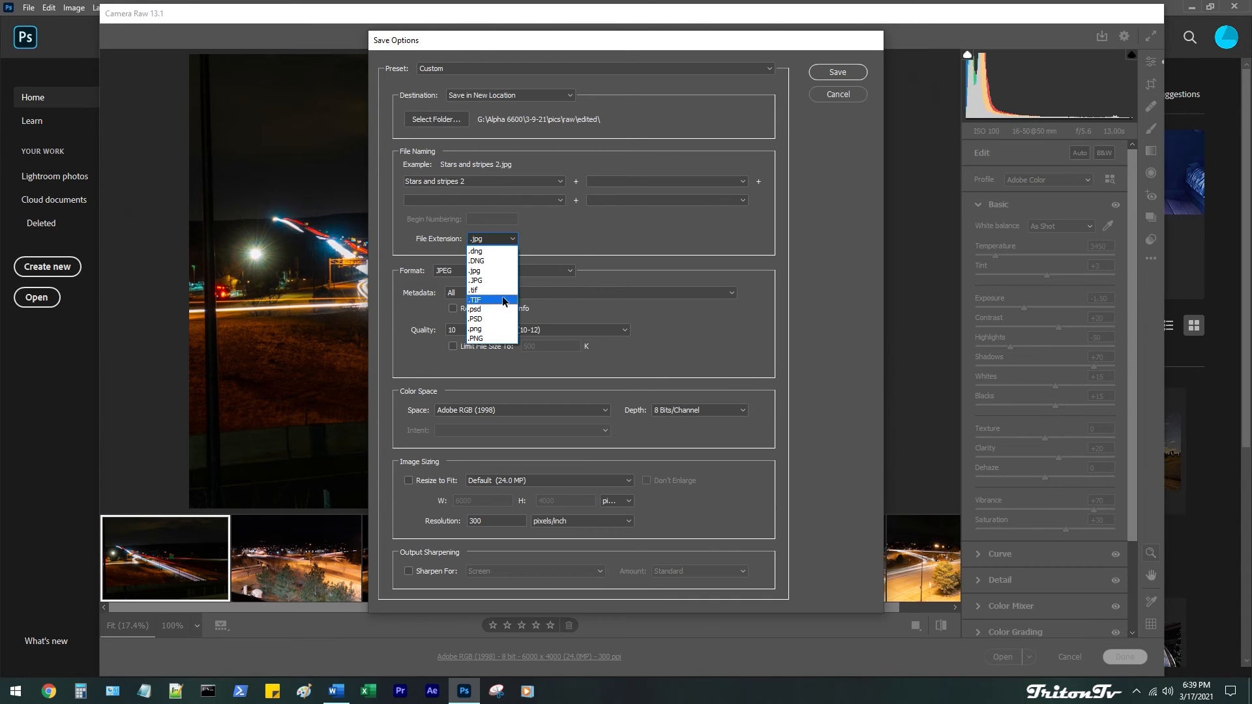
left_click(543, 237)
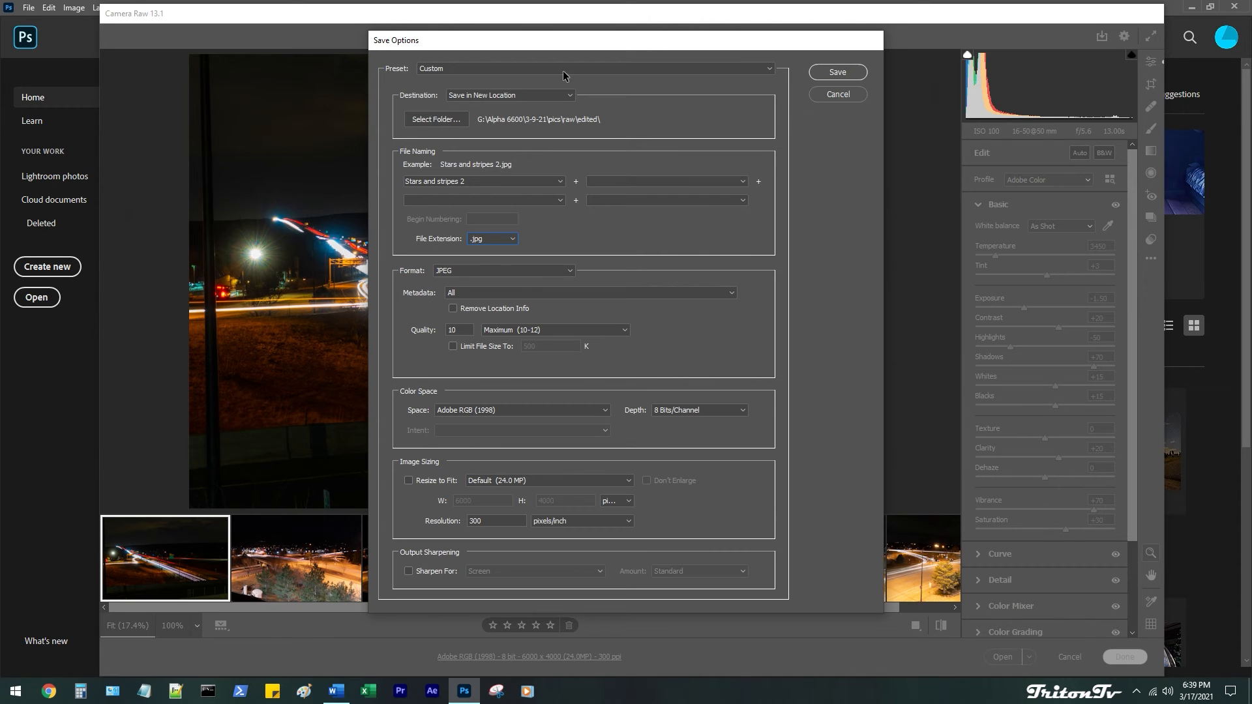
left_click(846, 74)
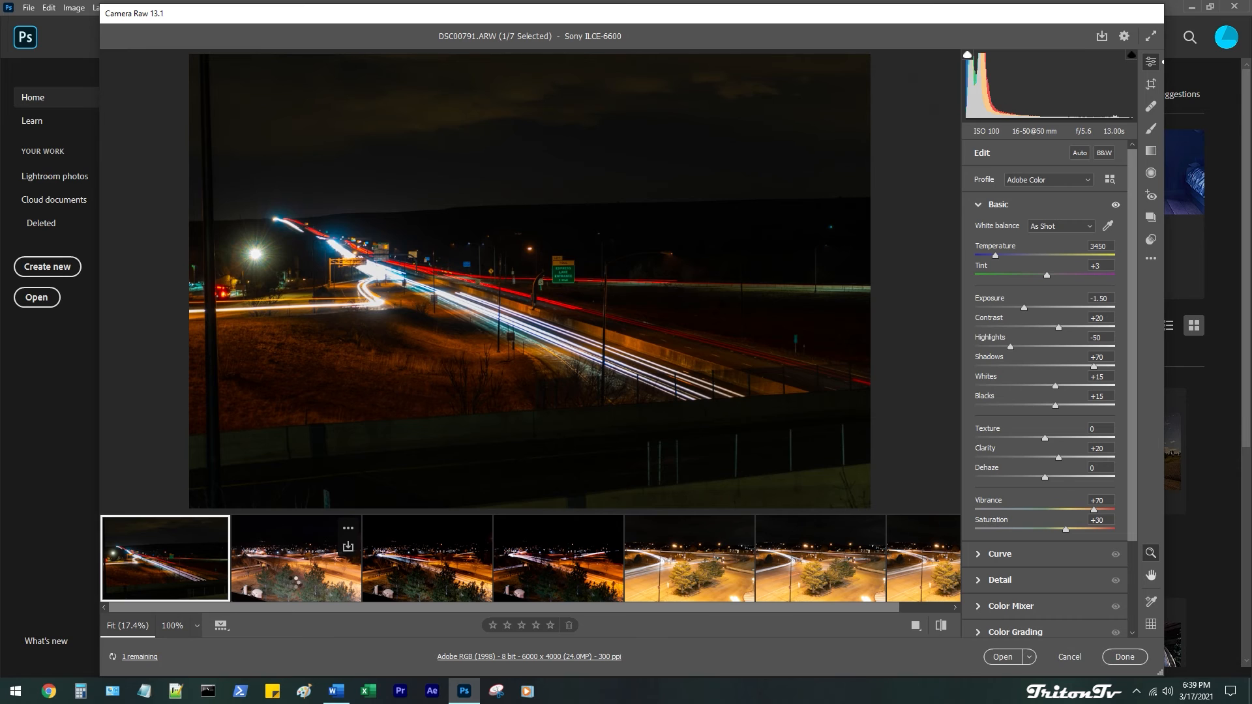
Try Vibrance at -100 on DSC00791.ARW, undo it, and set Saturation to -100 for a black-and-white look
left_click(292, 580)
left_click(217, 550)
left_click_drag(1094, 510, 954, 519)
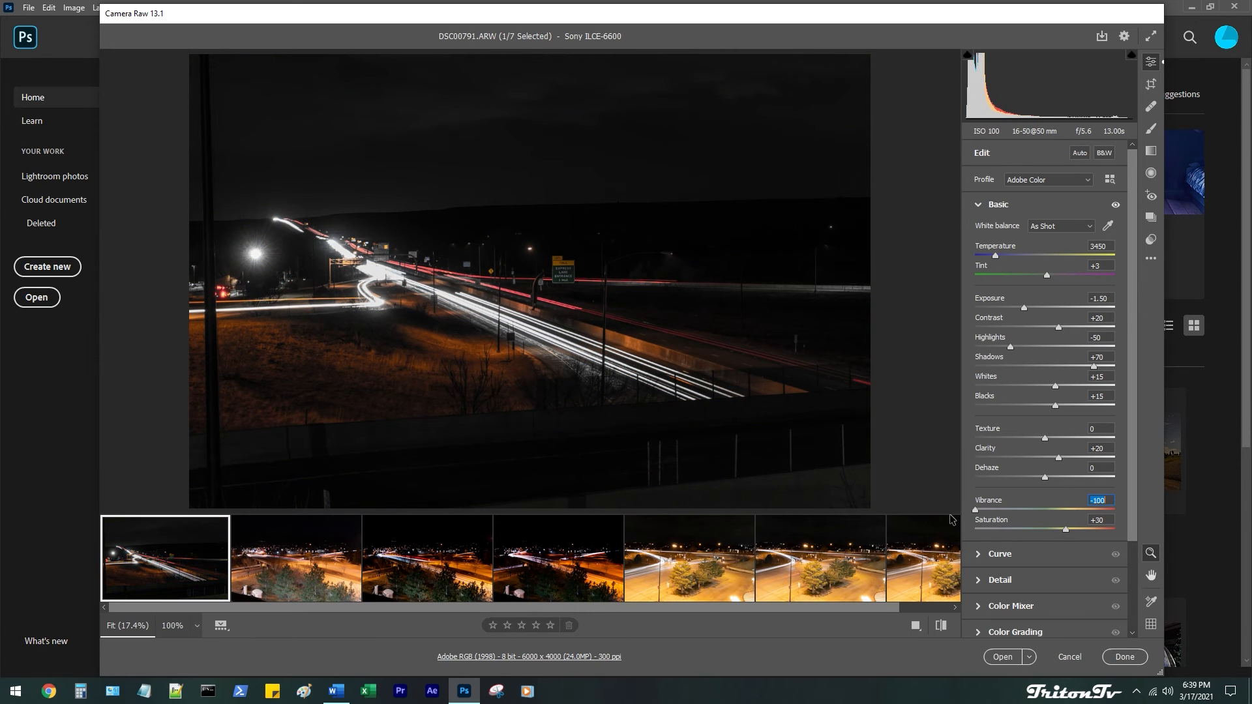
key("ctrl+z")
left_click_drag(1066, 530, 933, 529)
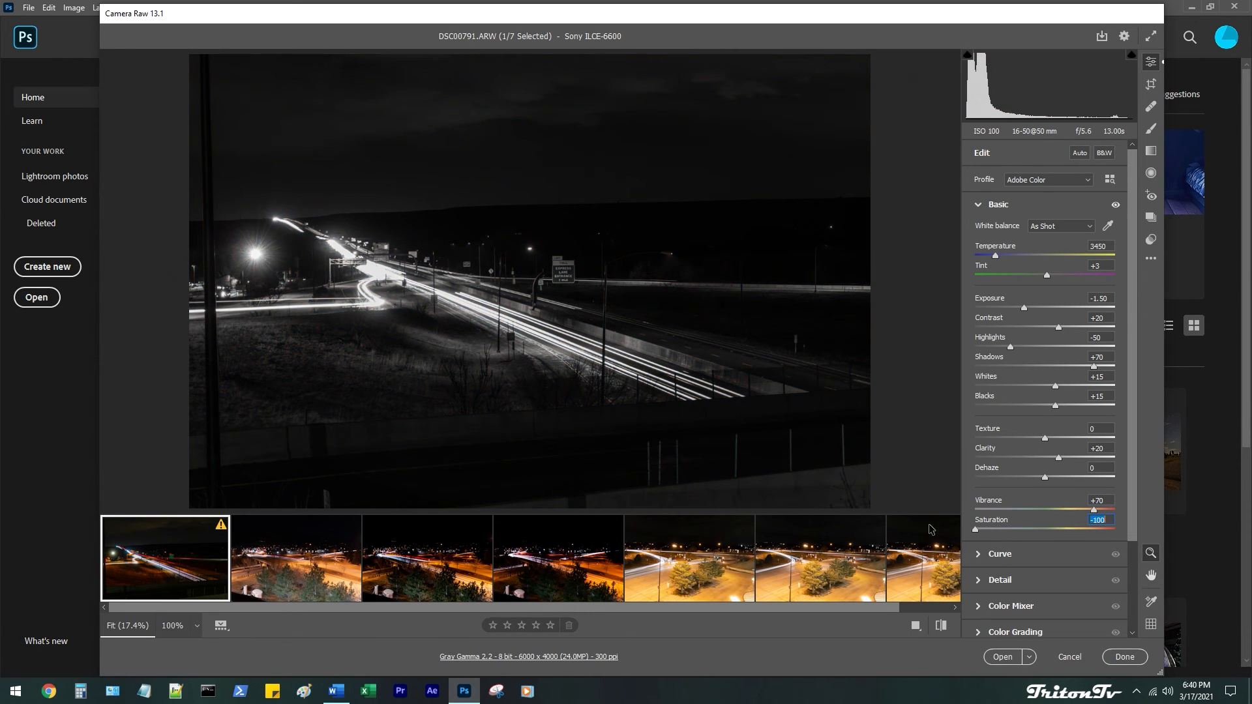
Save the black-and-white version of DSC00791.ARW as a JPEG named "Stars and stripes 2 bw" with the same save options
left_click(1103, 38)
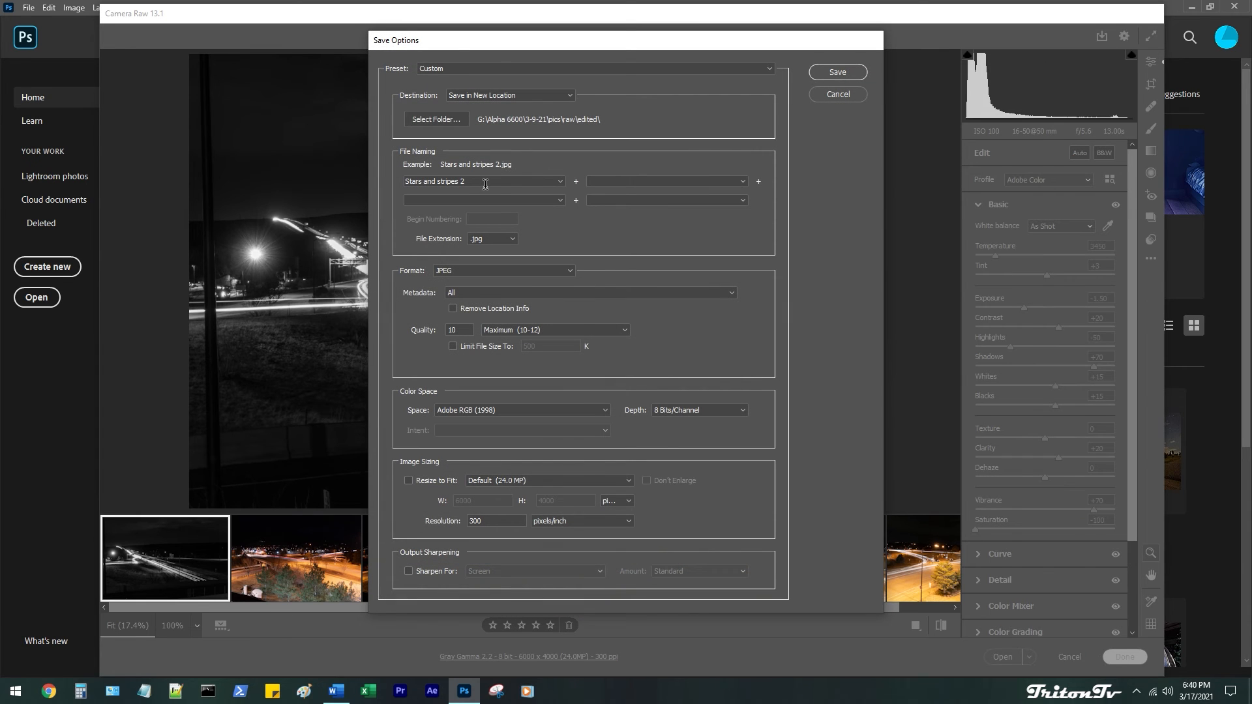
type("bw")
left_click(839, 72)
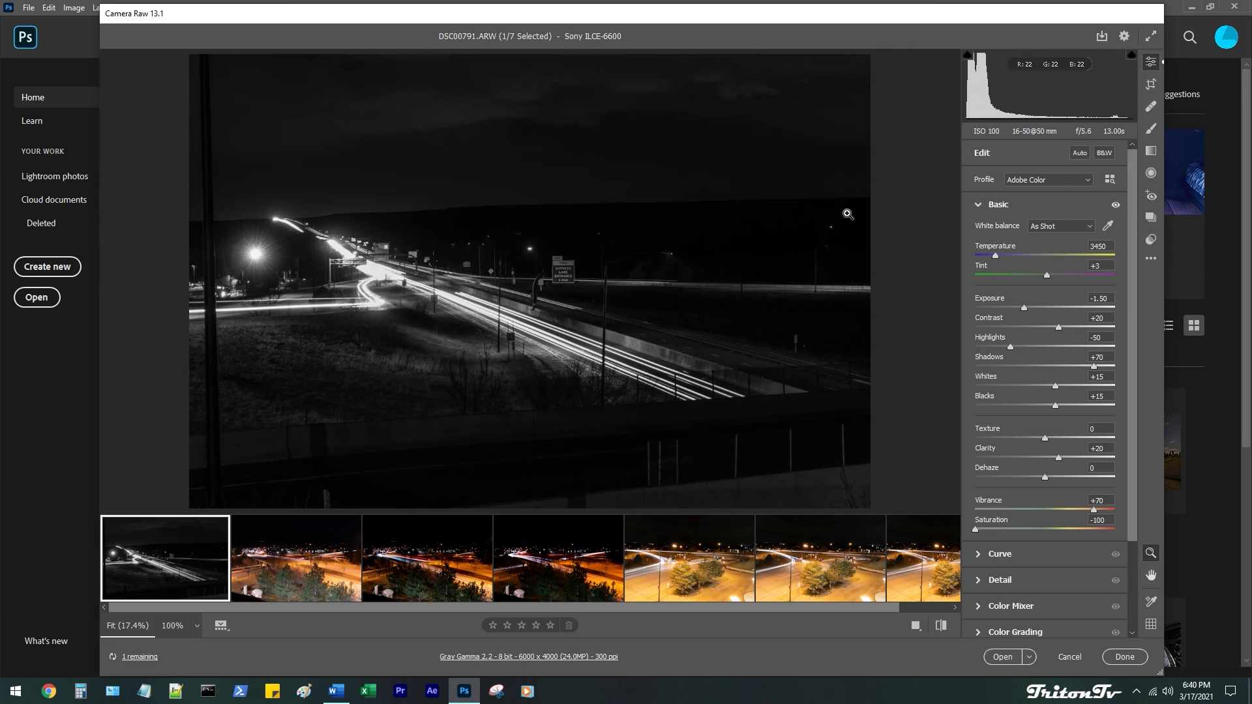
Undo the desaturation of DSC00791.ARW and set Saturation to +100, keeping Vibrance at +70
left_click(1082, 502)
key("ctrl+z")
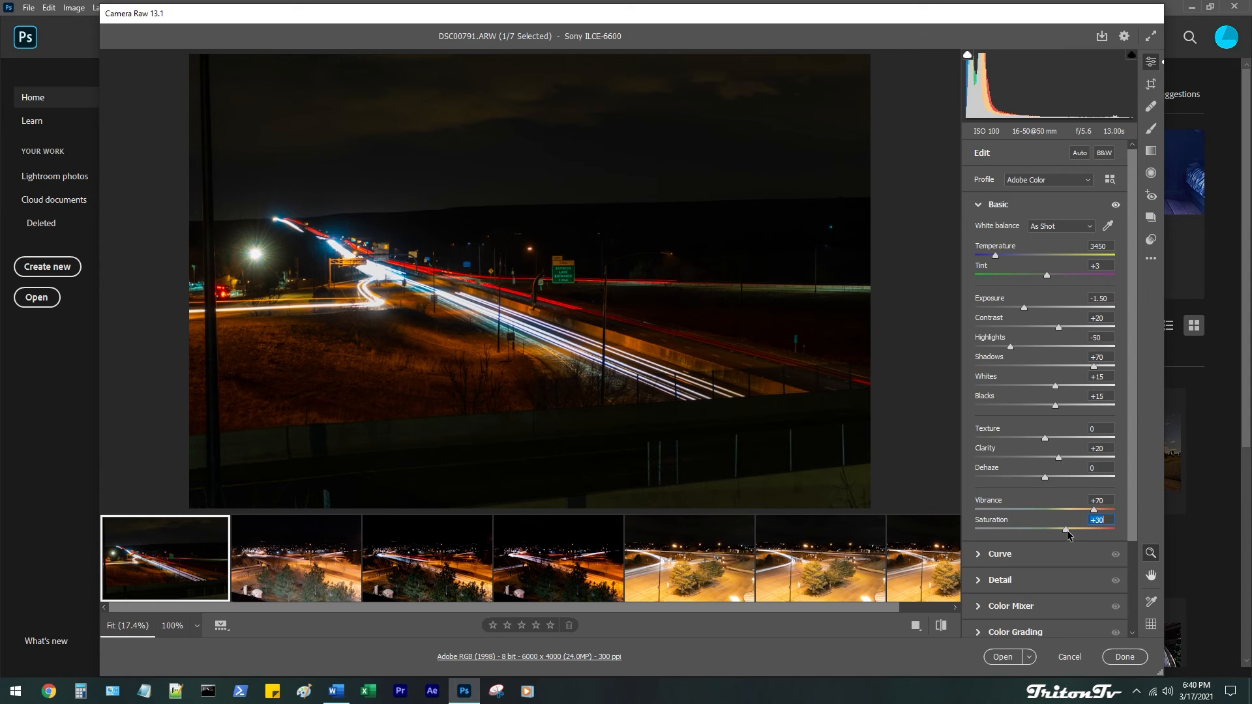
left_click_drag(1067, 531, 1135, 530)
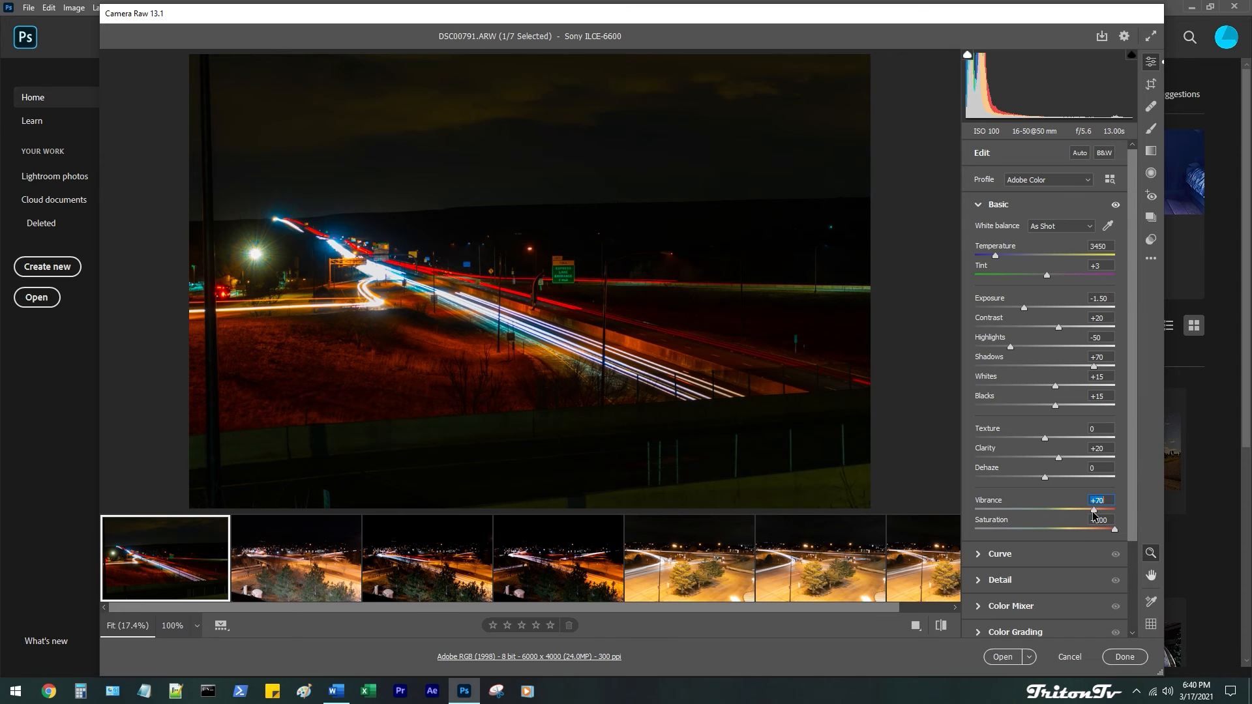
mouse_move(1094, 509)
left_mouse_down()
mouse_move(1024, 509)
mouse_move(1086, 509)
left_mouse_up()
Save the saturated version of DSC00791.ARW as a JPEG named "Stars and stripes 2 vibrant" in the edited folder
left_click(1102, 36)
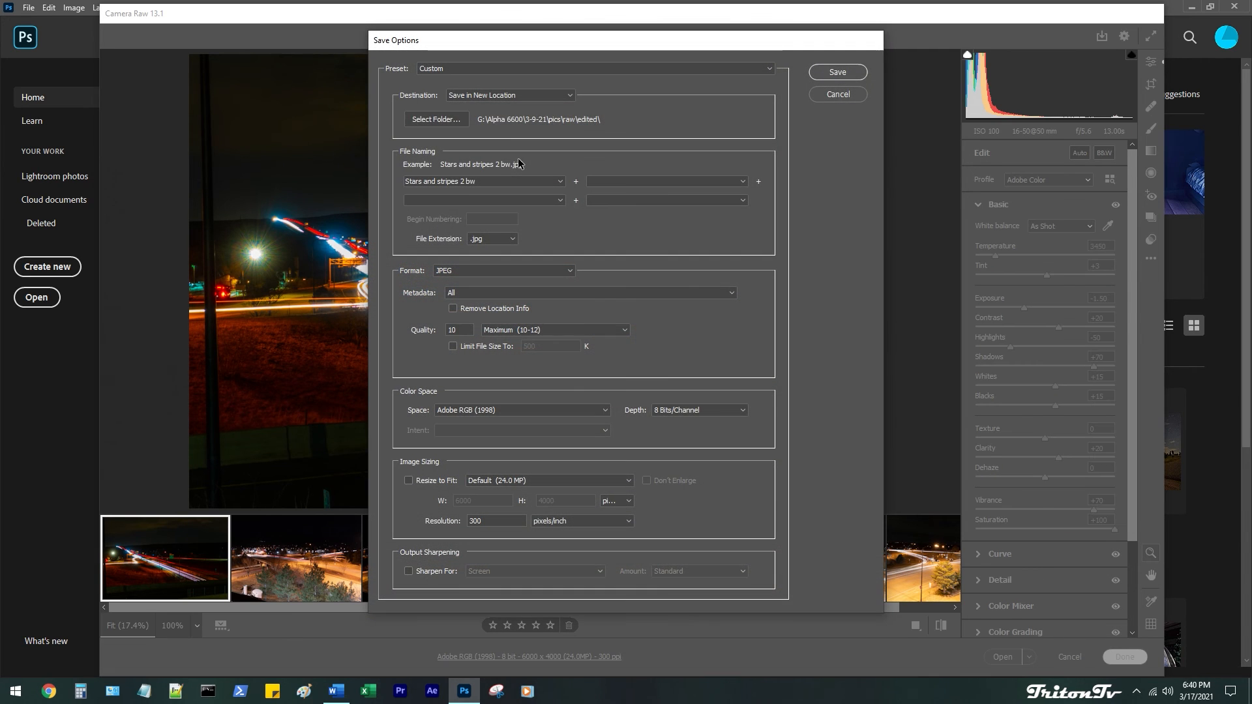
left_click(499, 185)
key("BackSpace")
key("BackSpace")
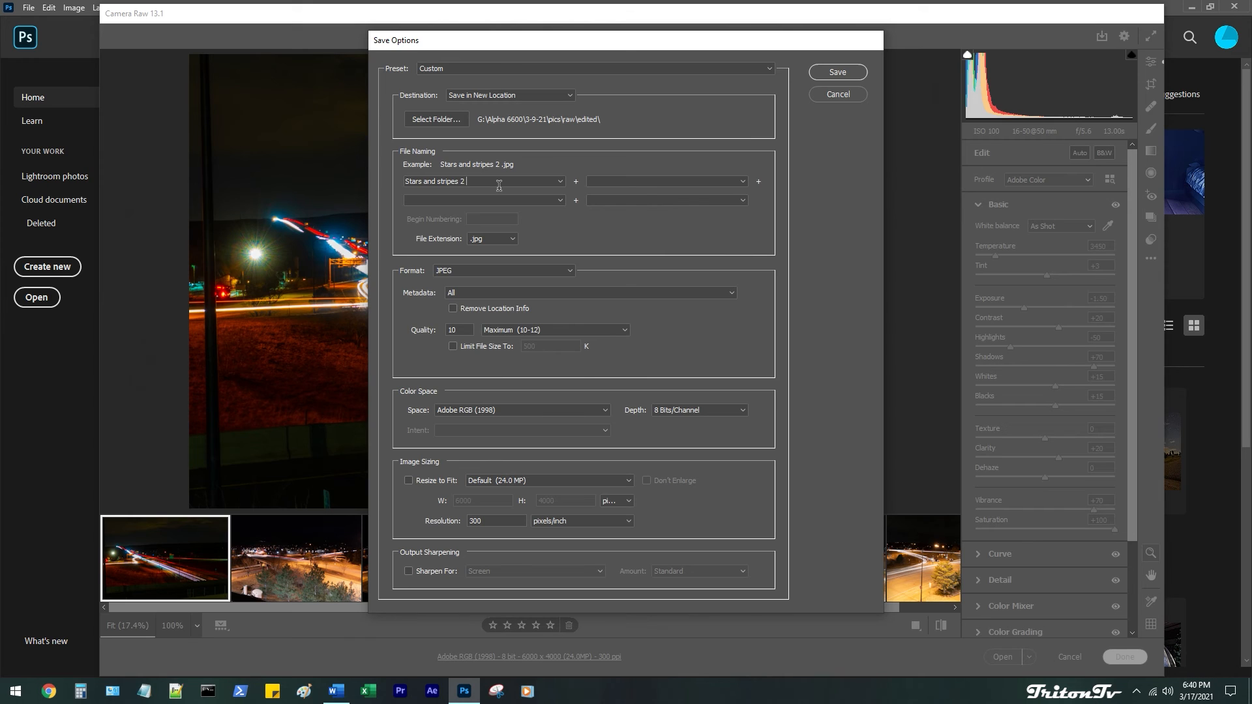
type("vibrant")
left_click(835, 74)
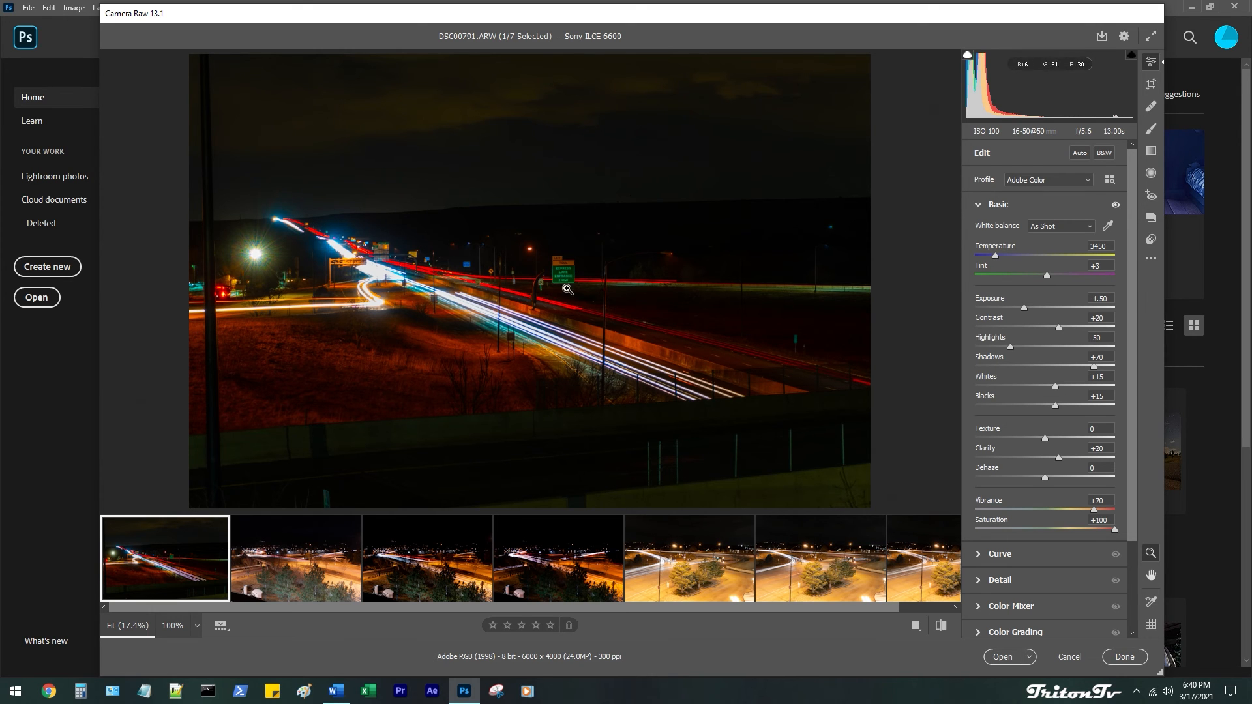
Switch to File Explorer and open the G: drive folder Alpha 6600\3-9-21\pics\raw\edited
key("super+e")
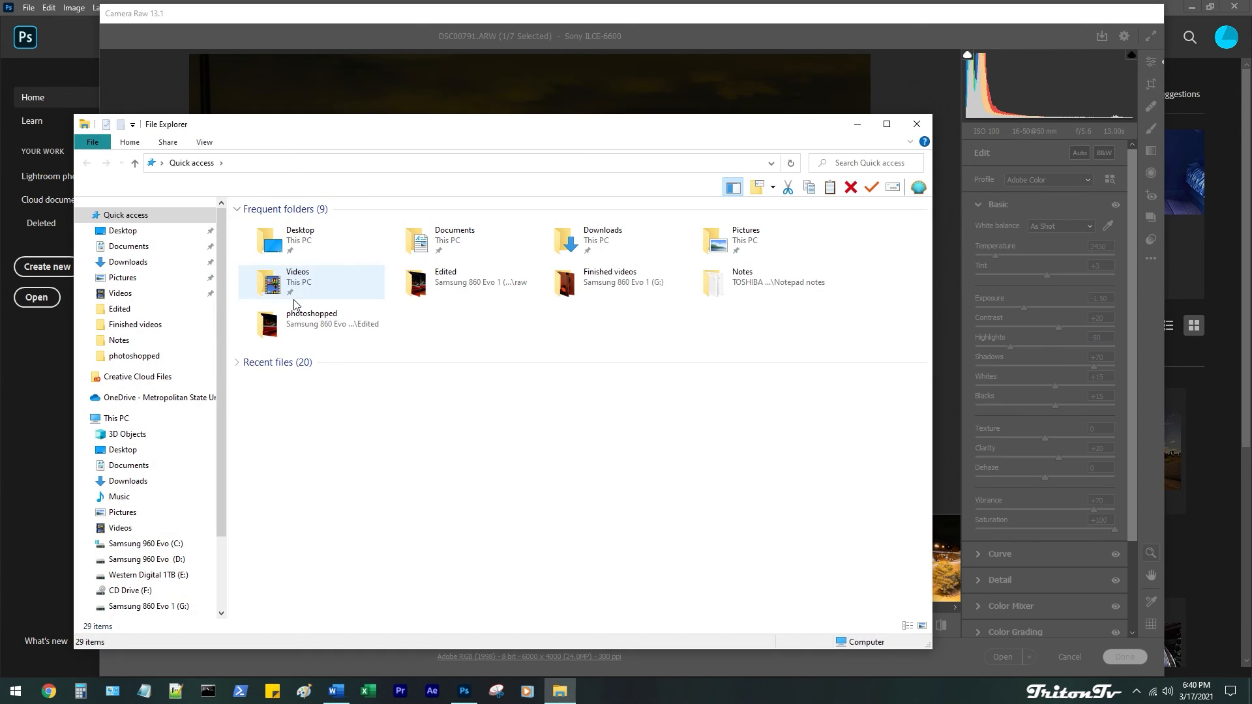
left_click(176, 606)
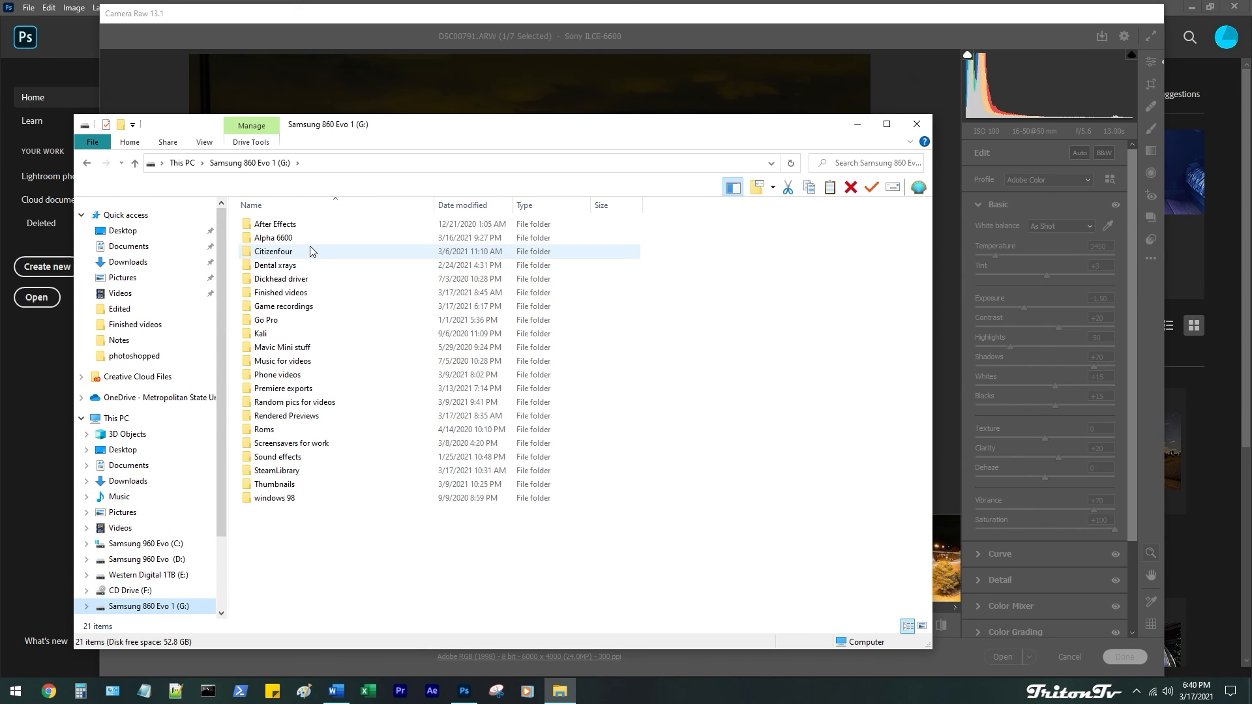
double_click(309, 241)
double_click(307, 280)
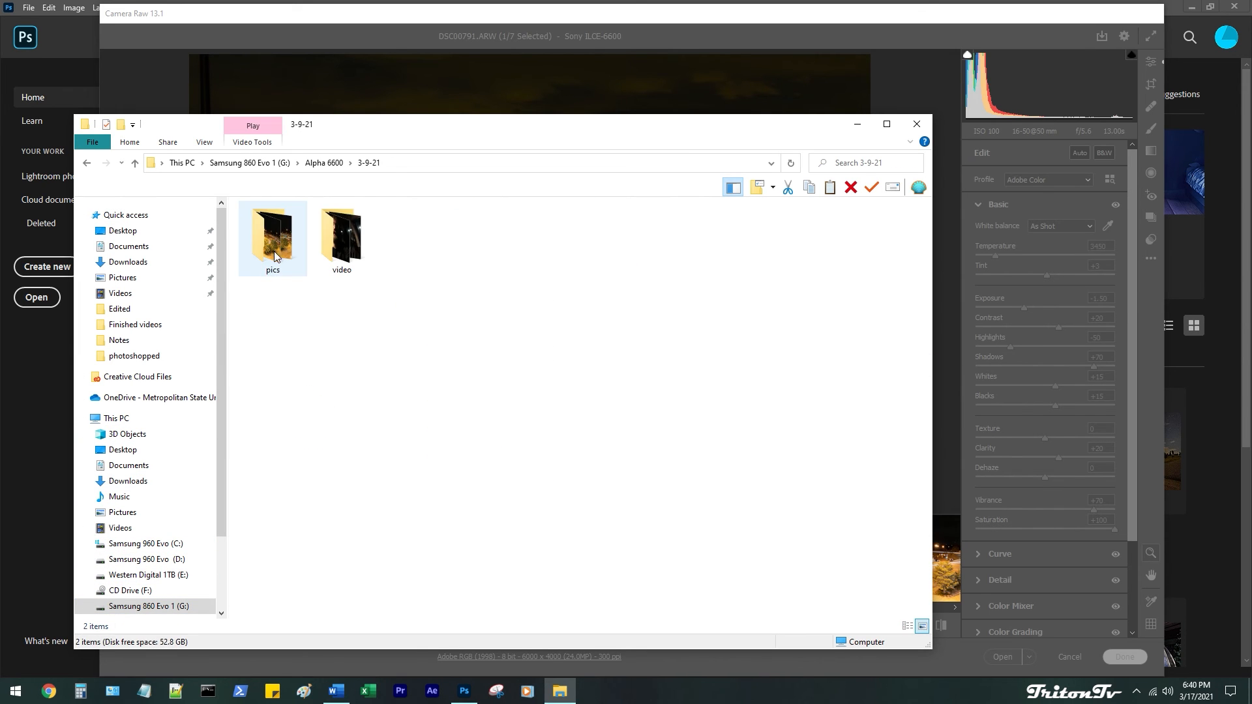
double_click(274, 248)
double_click(280, 231)
double_click(273, 233)
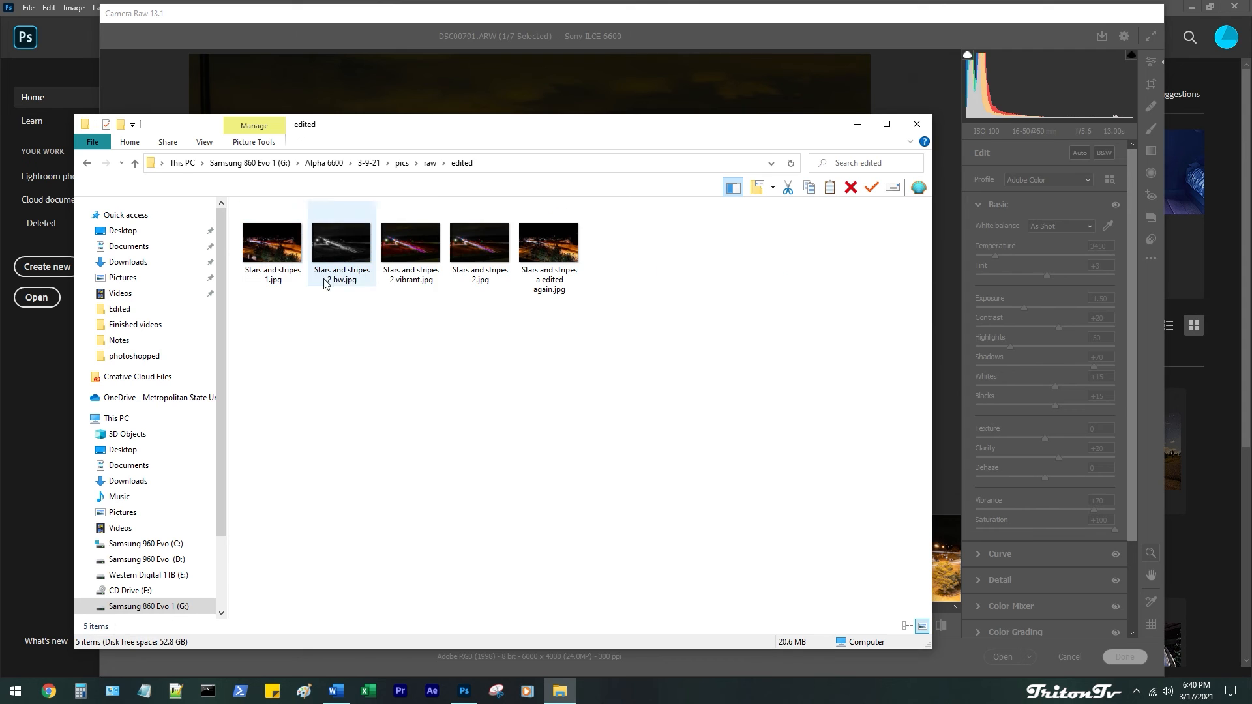
View Stars and stripes 1.jpg full screen in Photos, continue to the bw and vibrant versions, and examine the vibrant photo's light trails up close
double_click(280, 240)
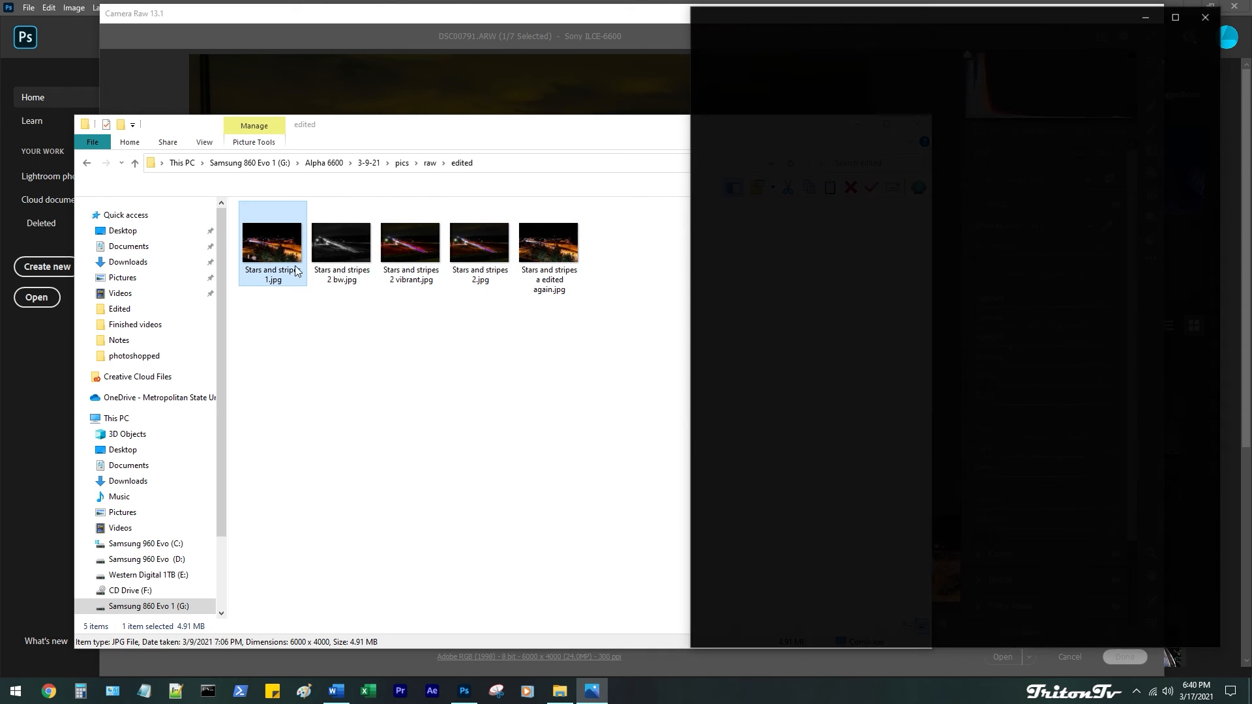
left_click(1177, 16)
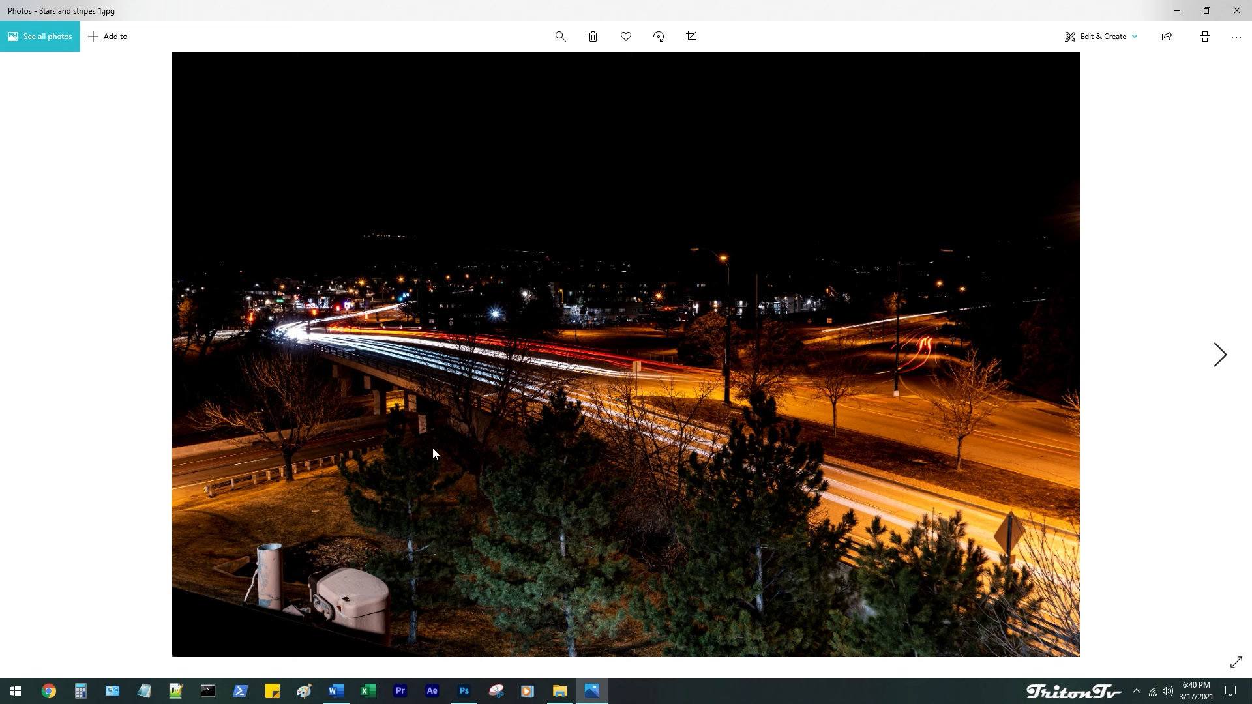
key("Right")
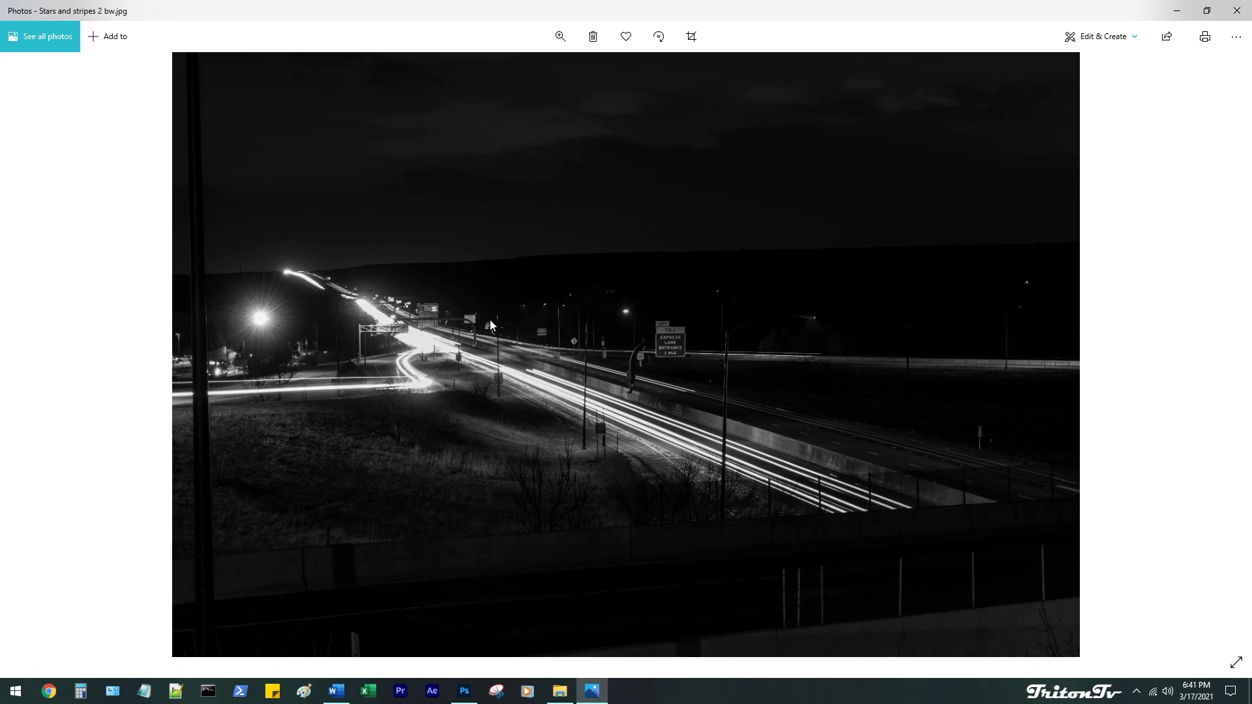
key("Right")
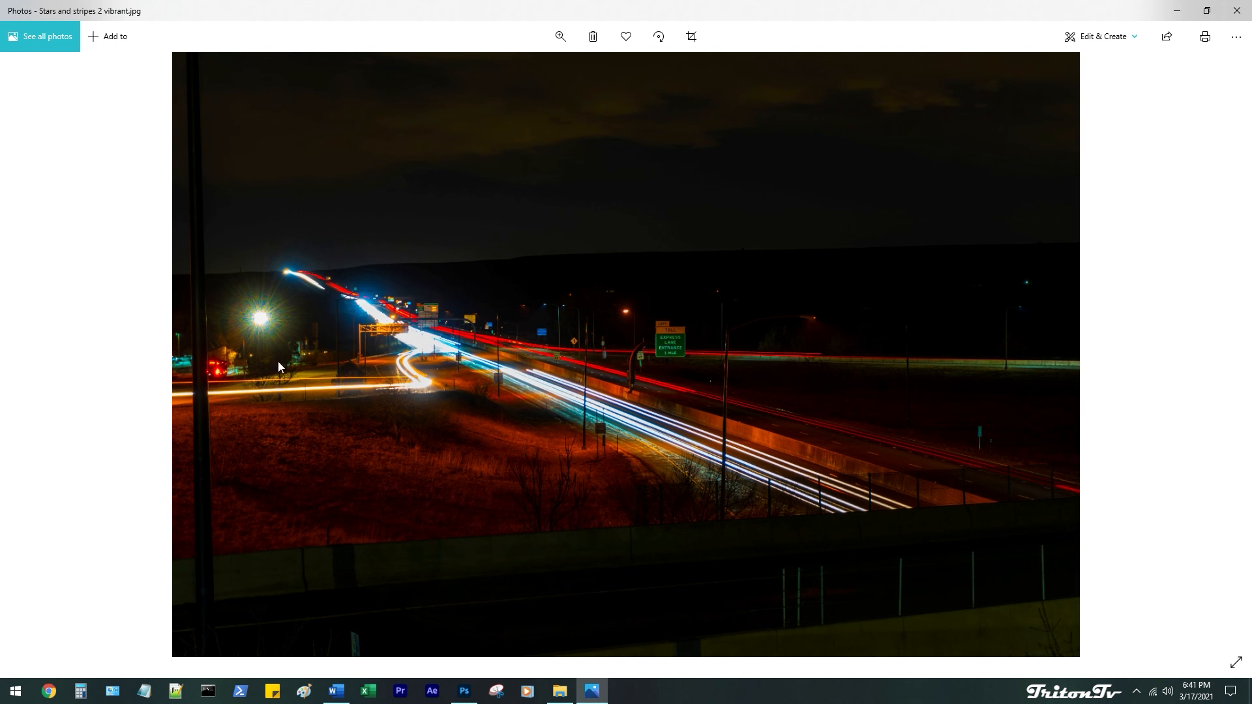
double_click(261, 319)
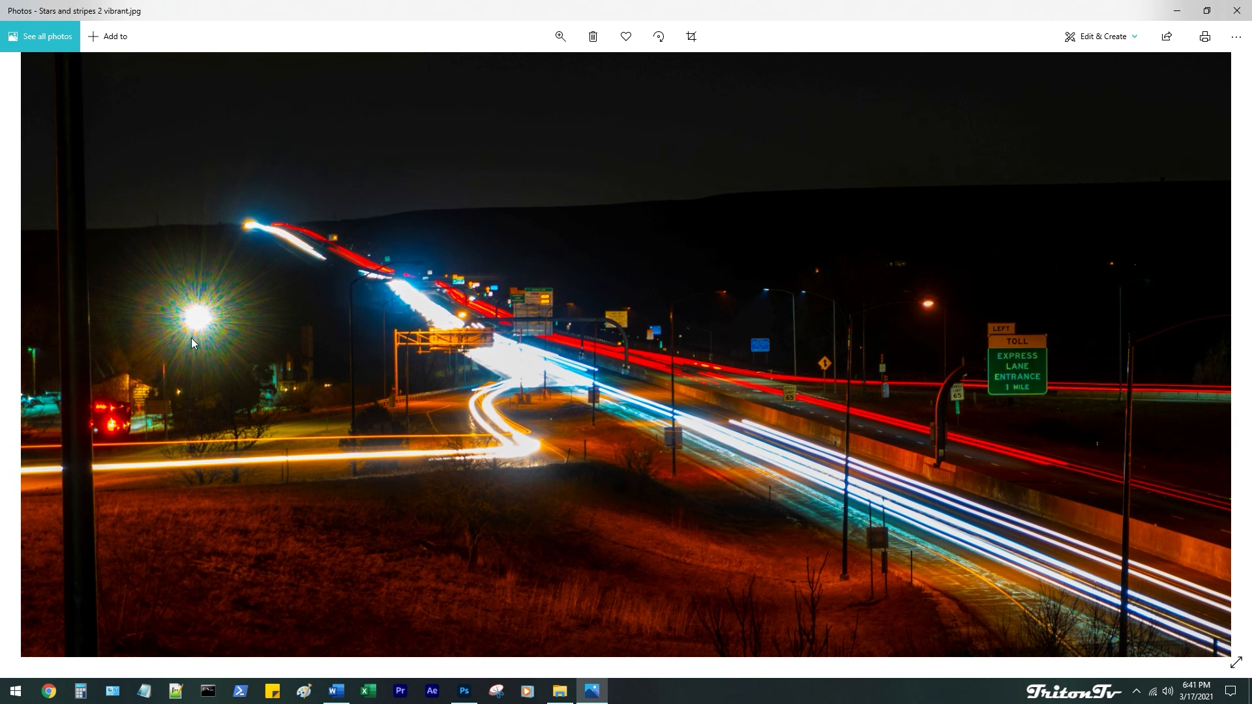
double_click(600, 355)
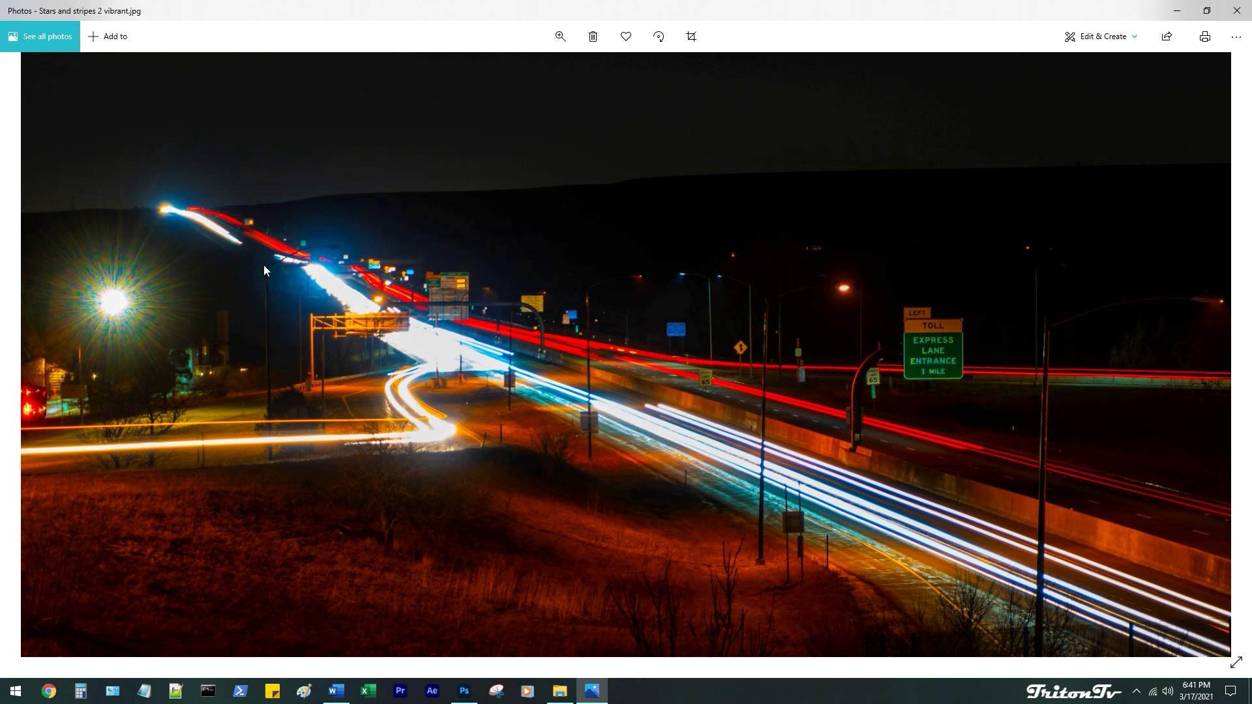
Check the file info of Stars and stripes 2 vibrant.jpg and close the info
right_click(432, 304)
left_click(482, 638)
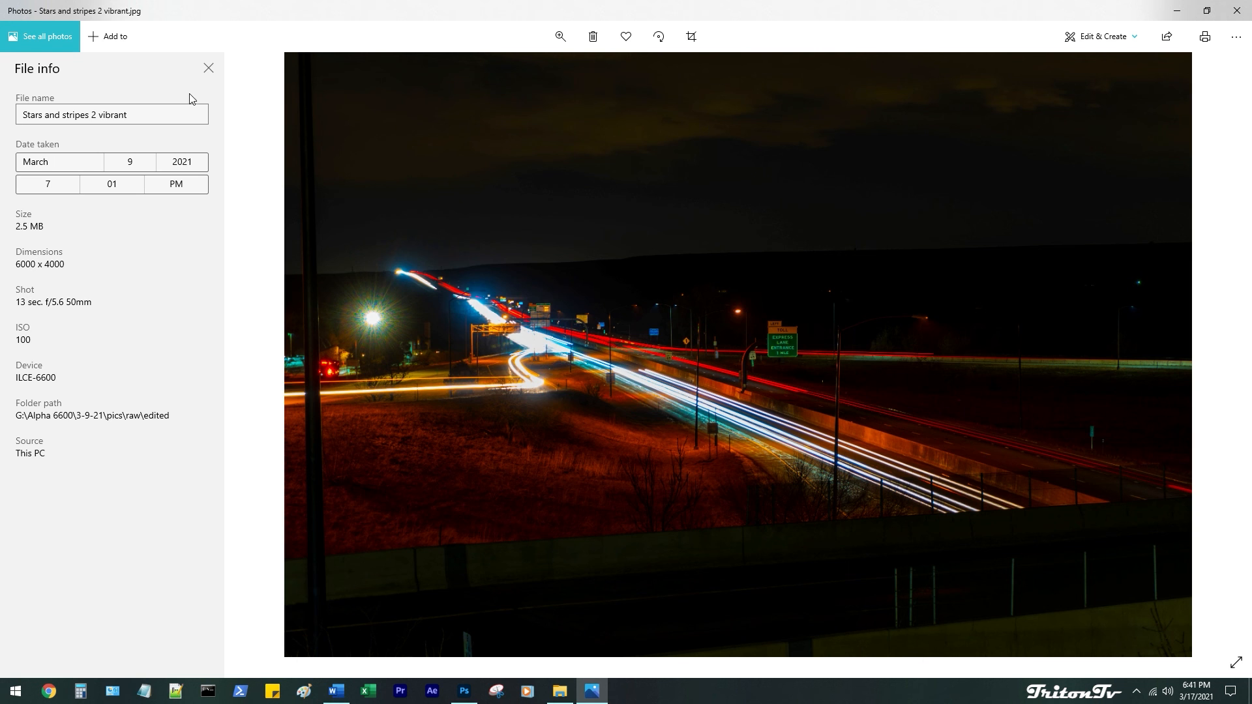
left_click(208, 68)
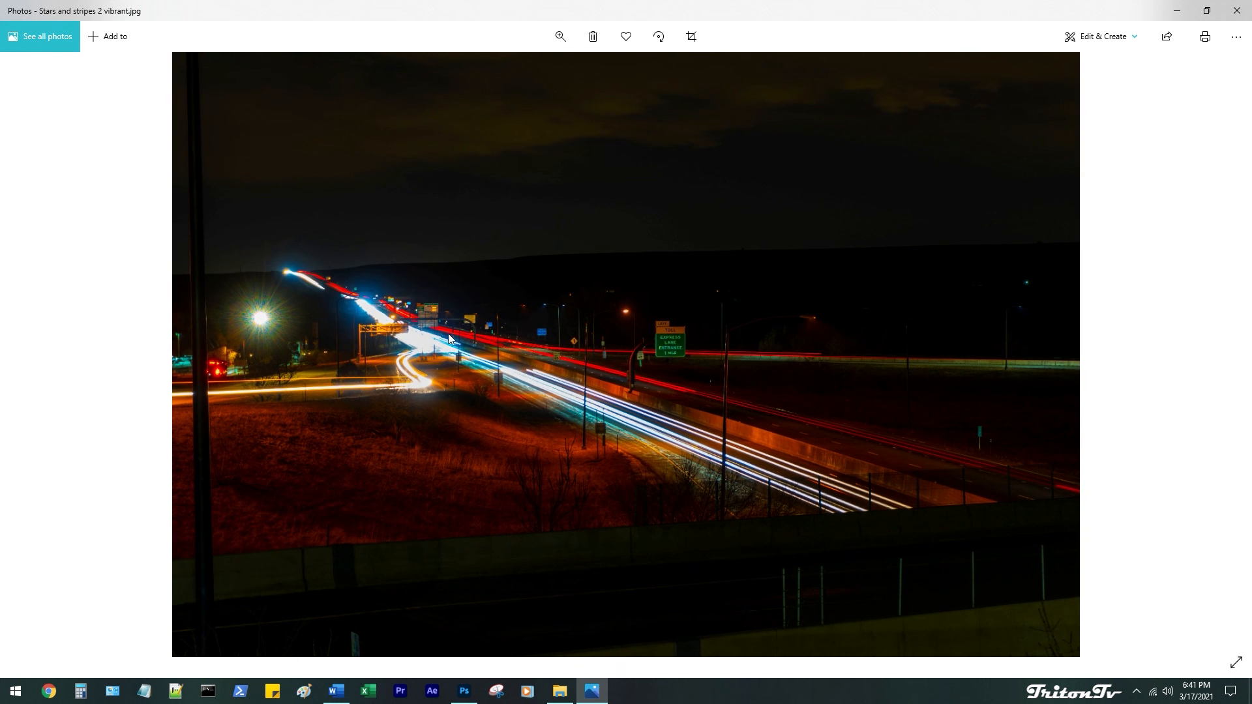
View the remaining edited photos, and reopen Stars and stripes 2 bw.jpg to compare it with the vibrant version and Stars and stripes 2.jpg
key("Left")
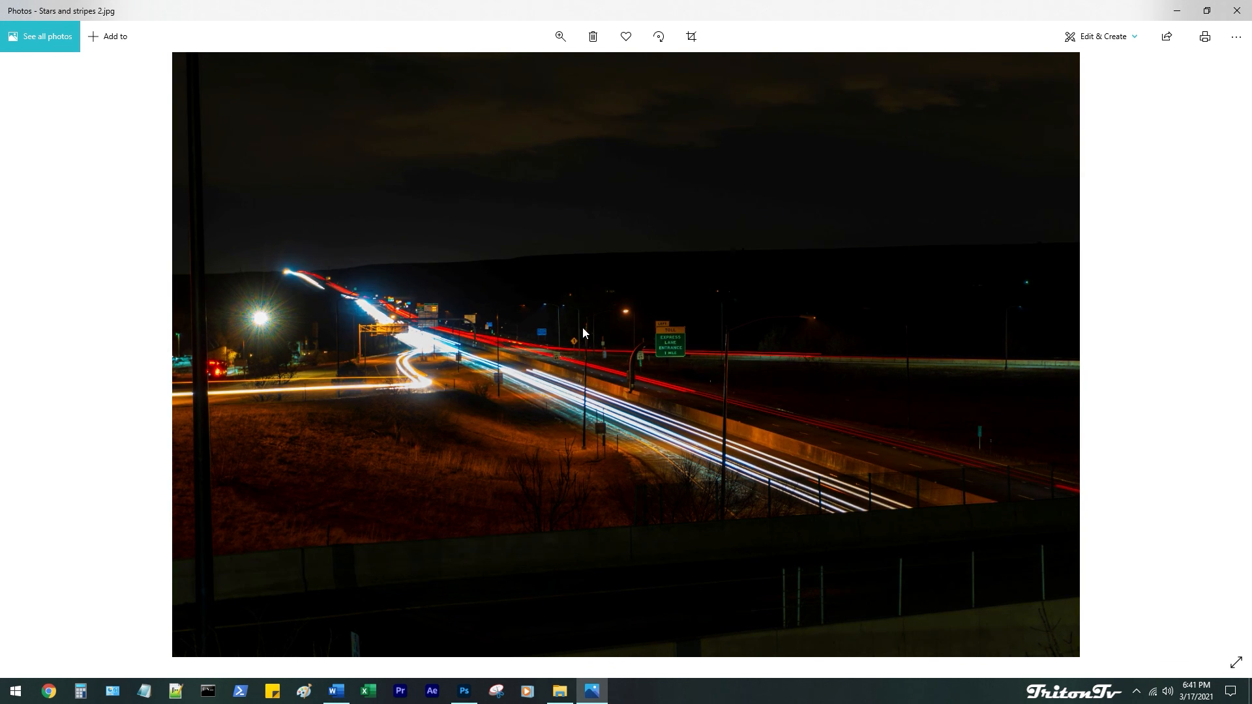
key("Left")
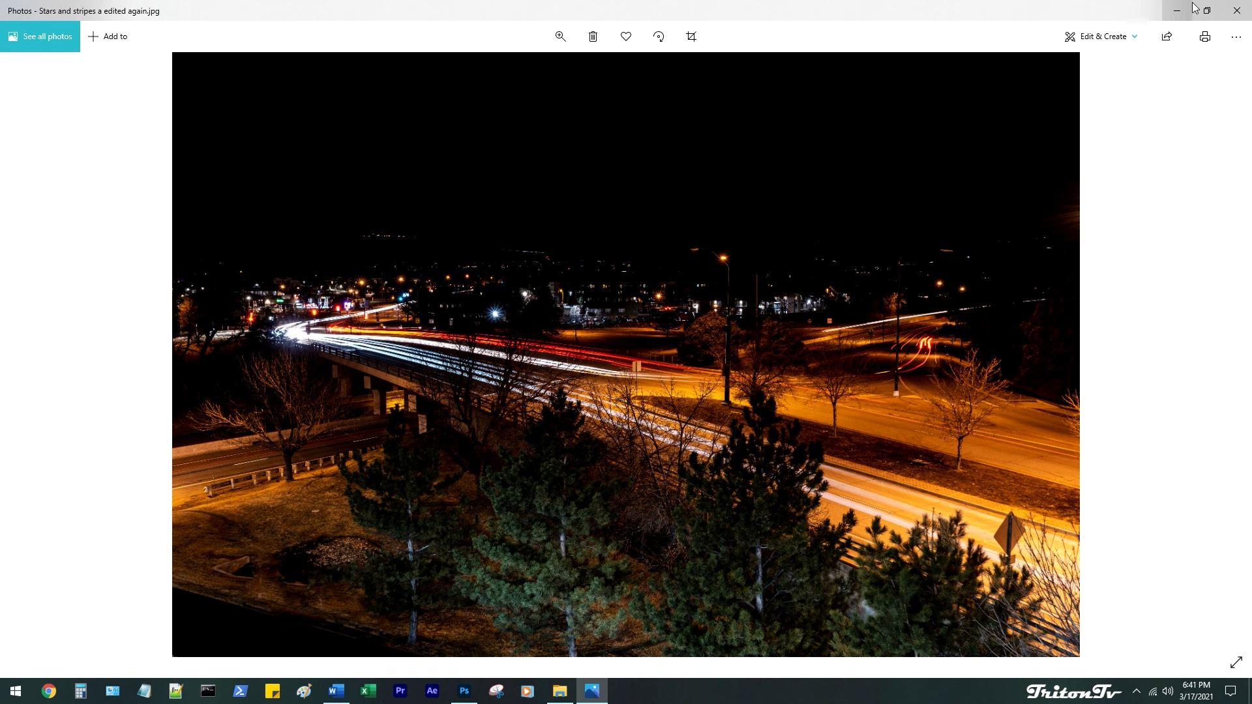
left_click(1238, 11)
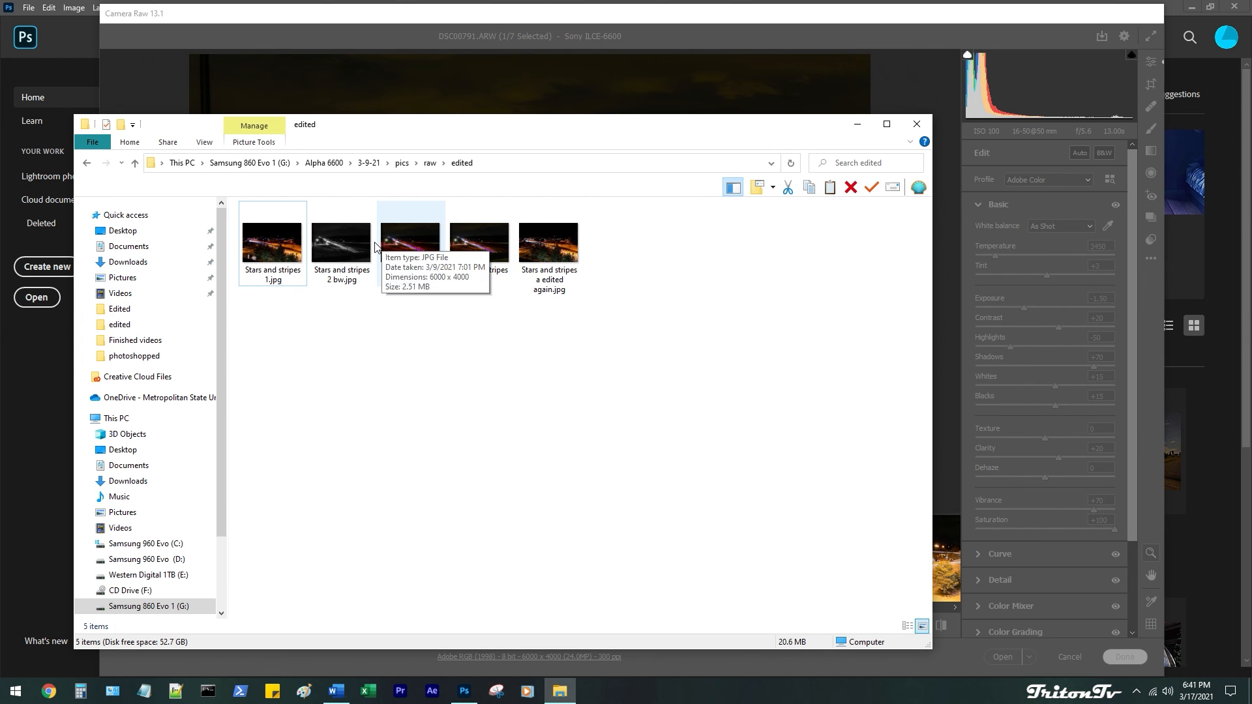
double_click(340, 245)
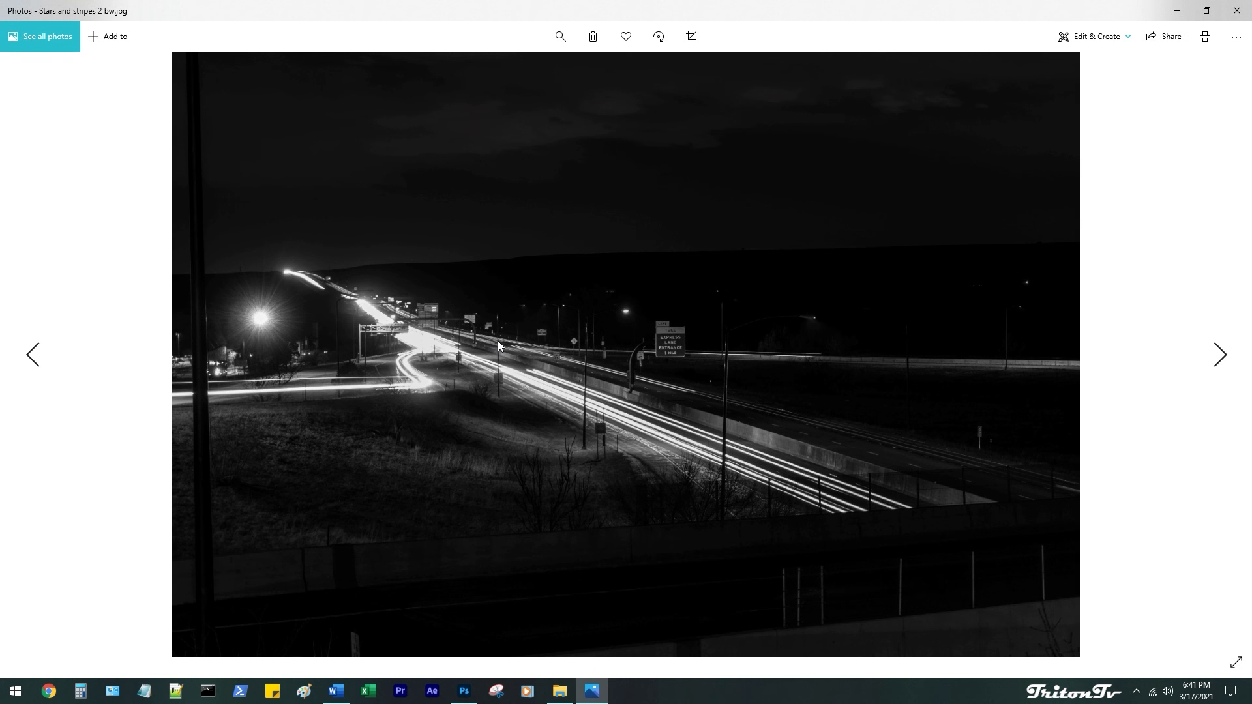
key("Right")
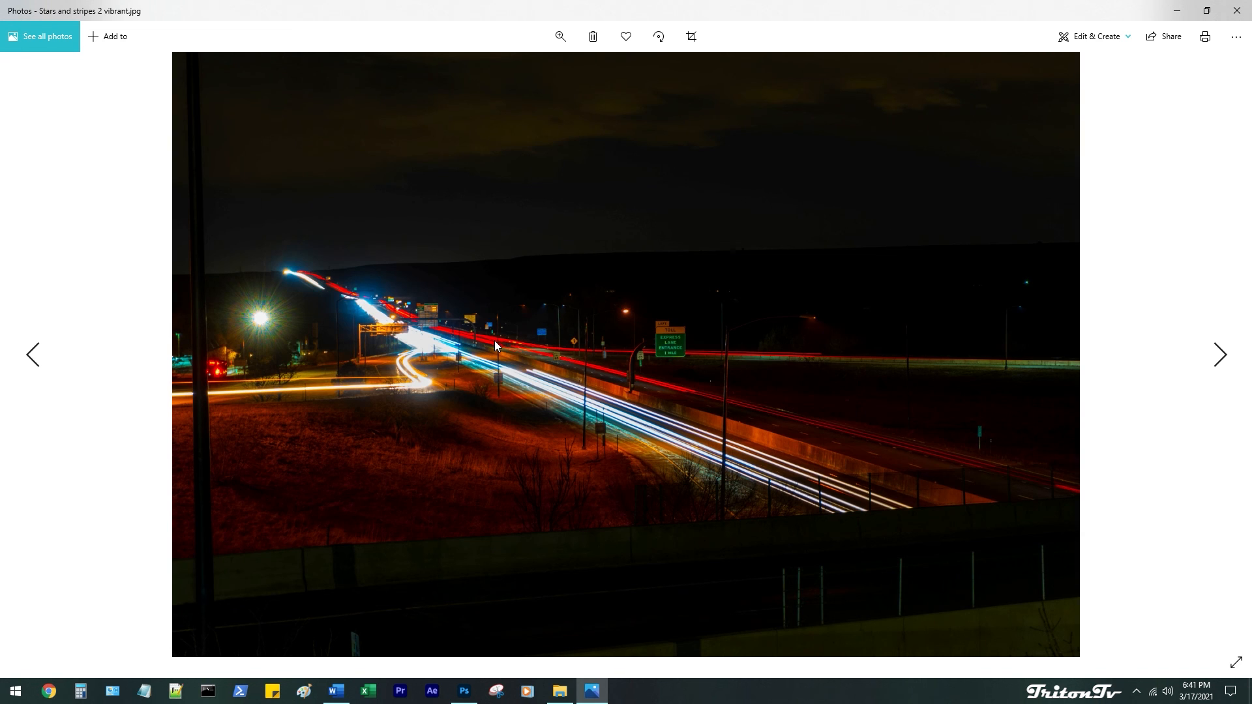
key("Right")
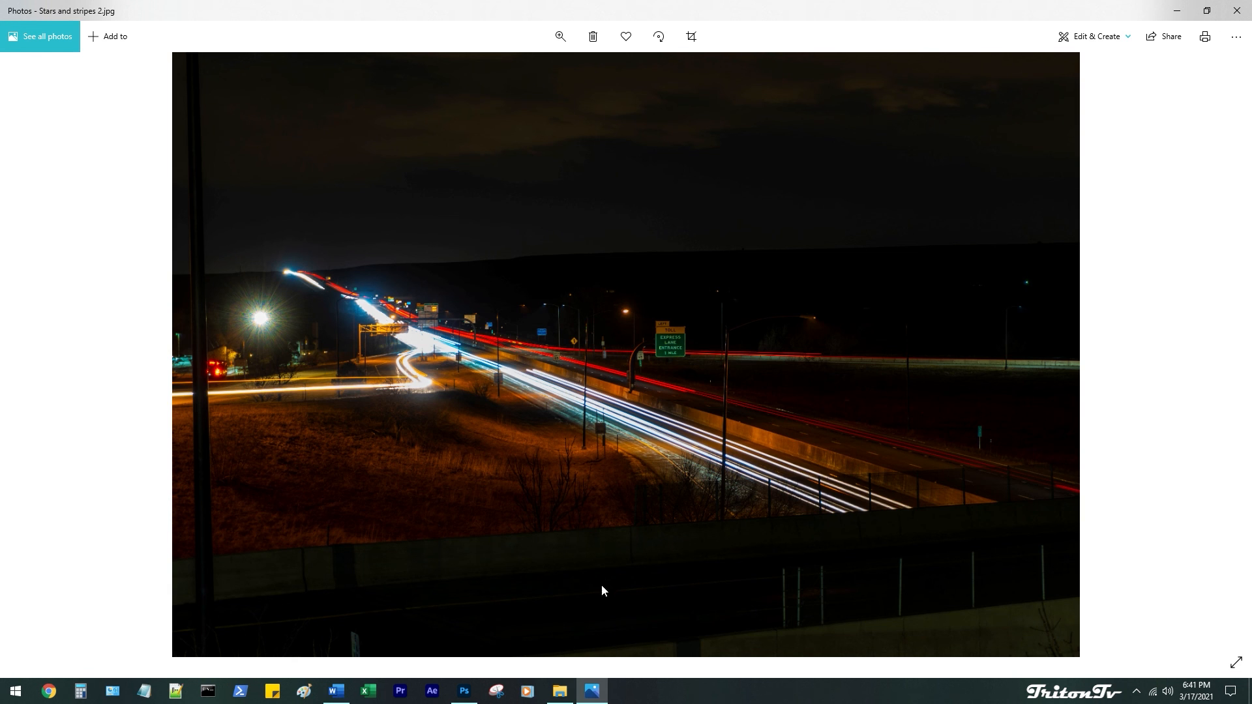
Switch to the Word document and add "Episode over!" after a blank line below "Editing a Raw file…"
left_click(335, 692)
left_click(598, 462)
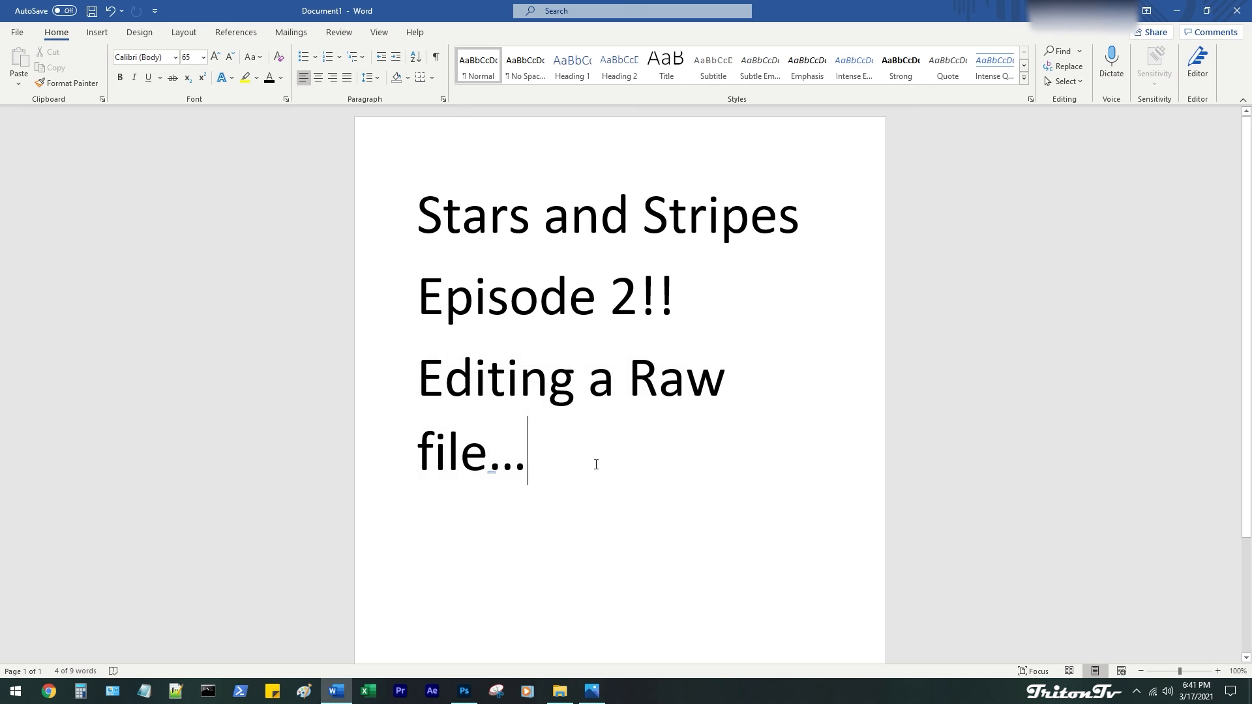
key("Return")
key("Return")
type("epi")
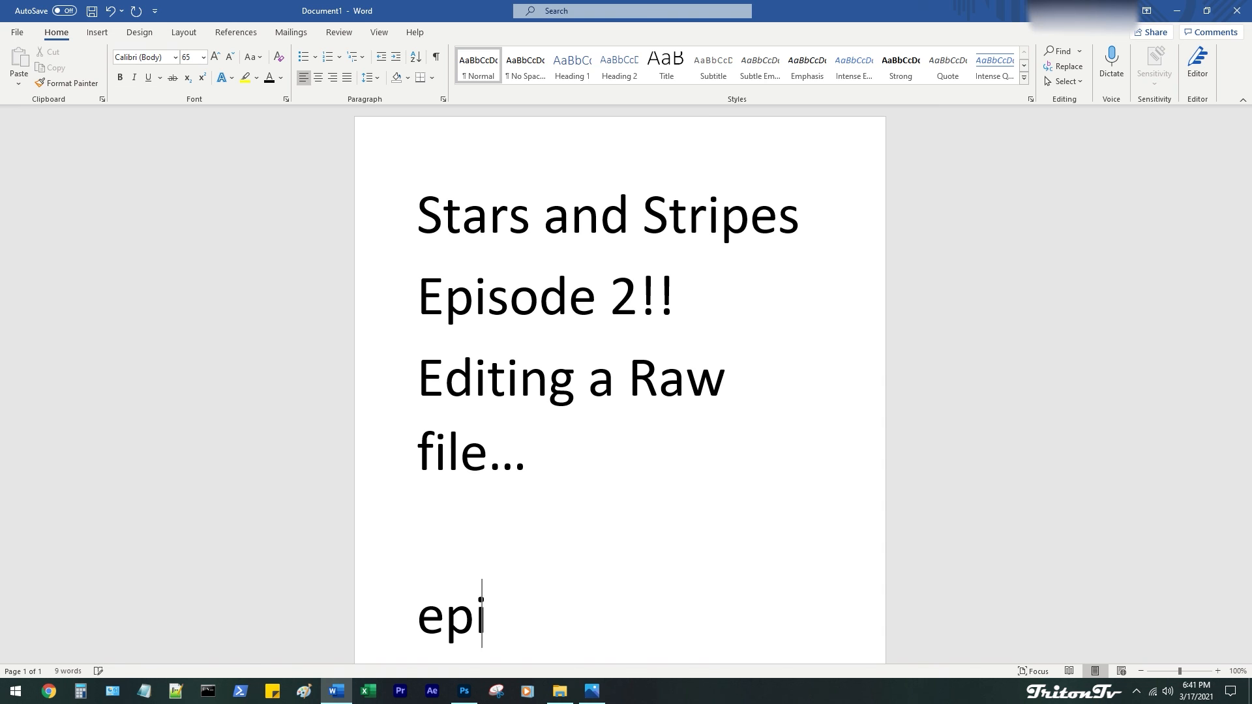
type("sode over!")
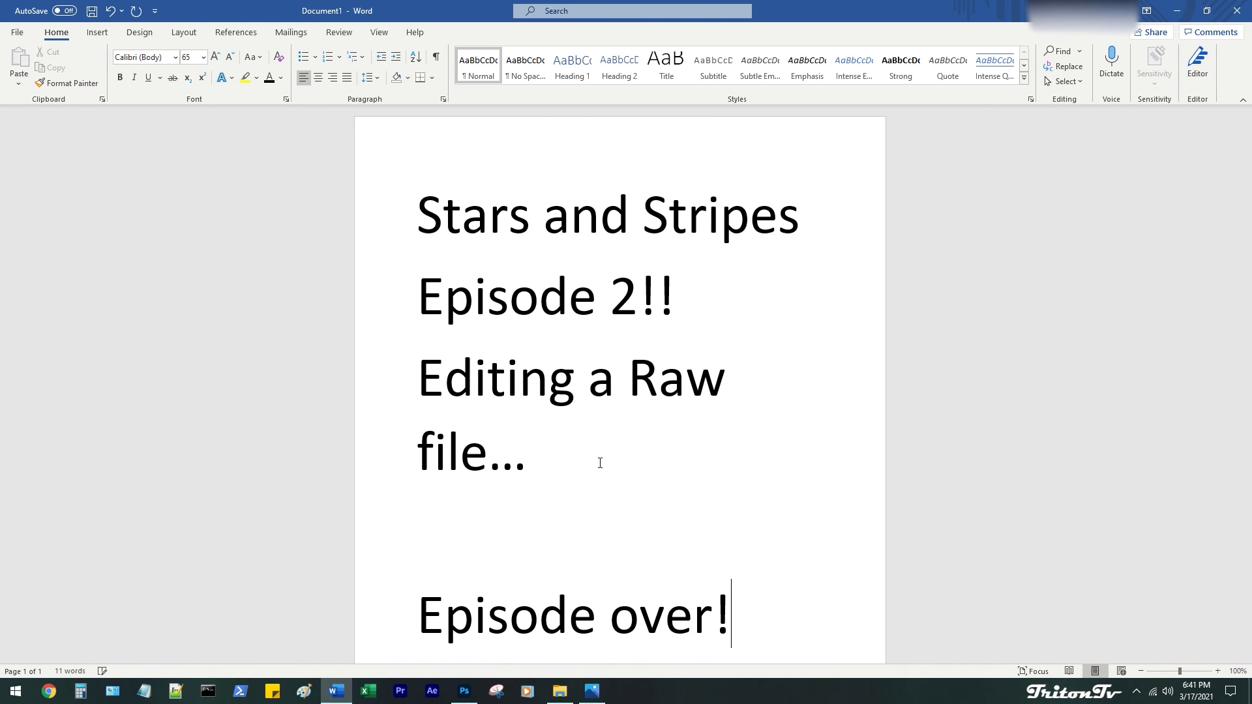
Add the line "Like and subscribe for more!" below "Episode over!" and start a new paragraph
key("Return")
type("P")
key("BackSpace")
type("Li")
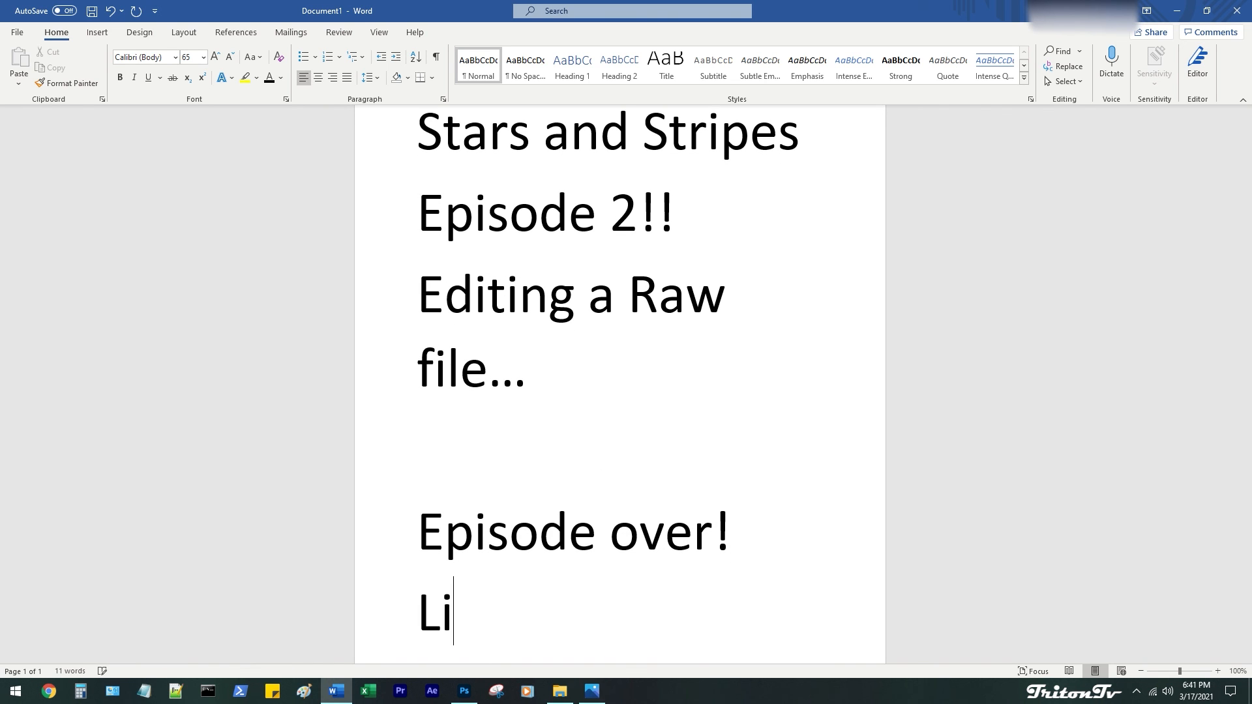
type("ke and sub")
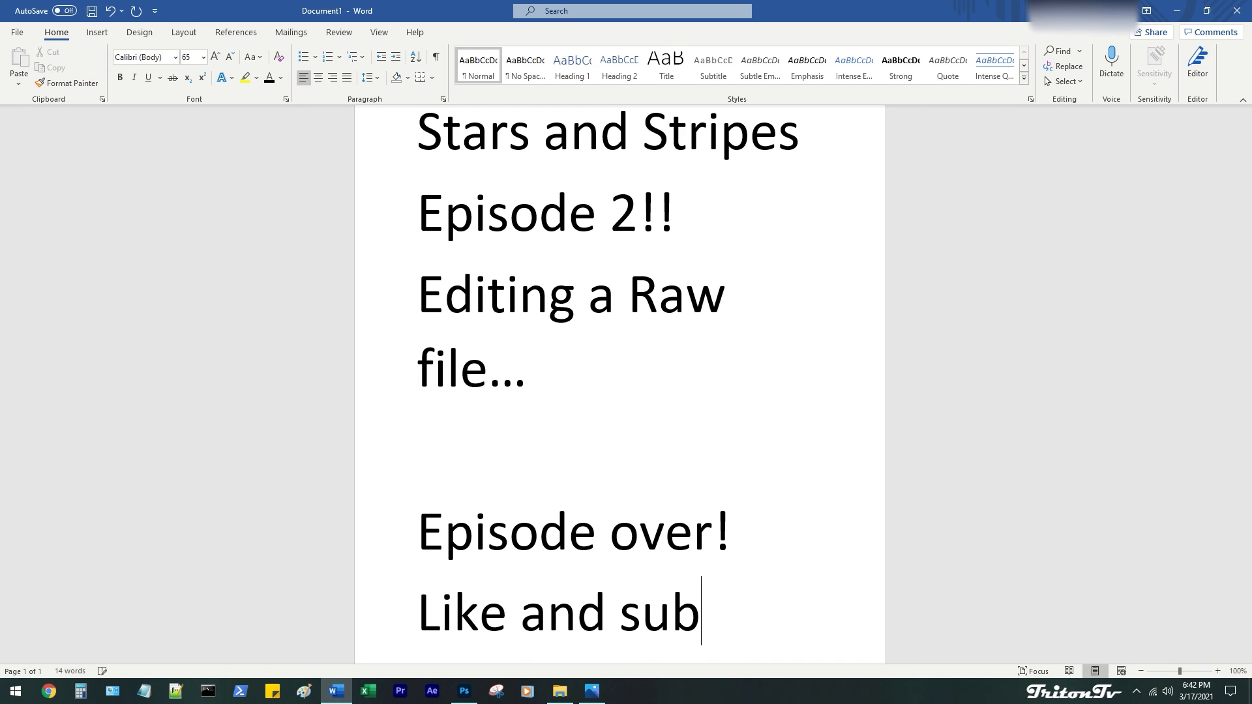
type("scribe for m")
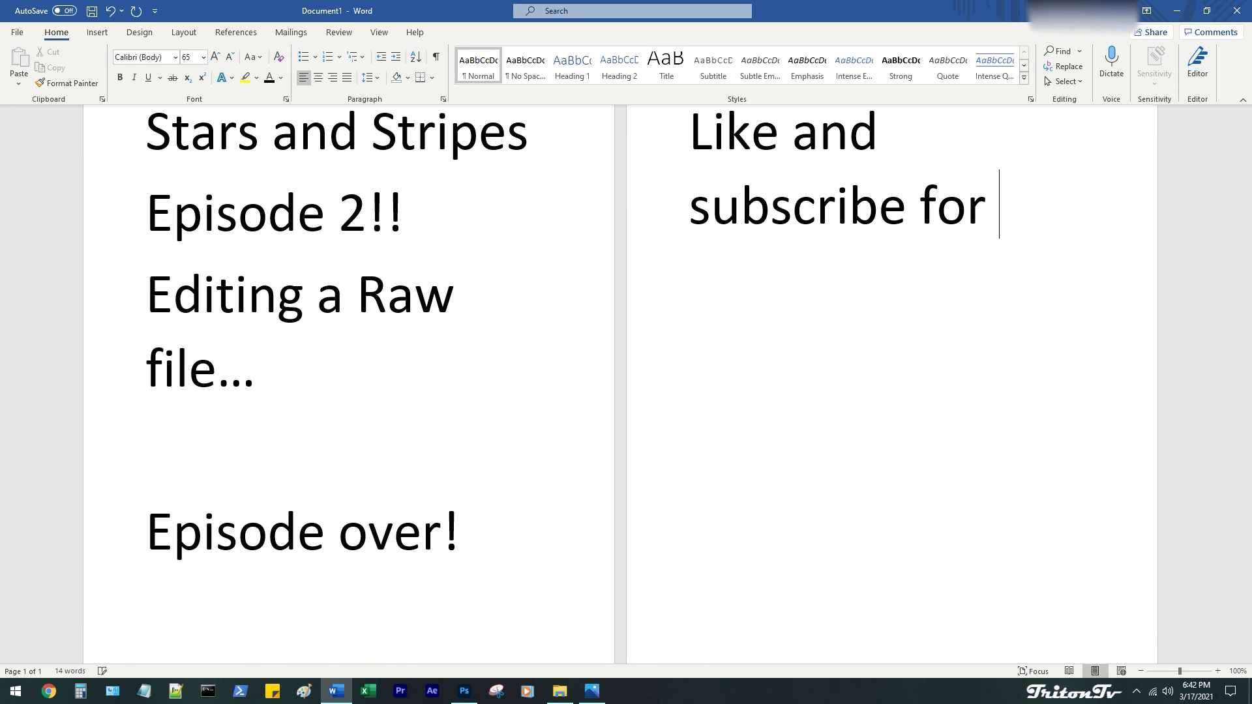
type("ore!")
key("Return")
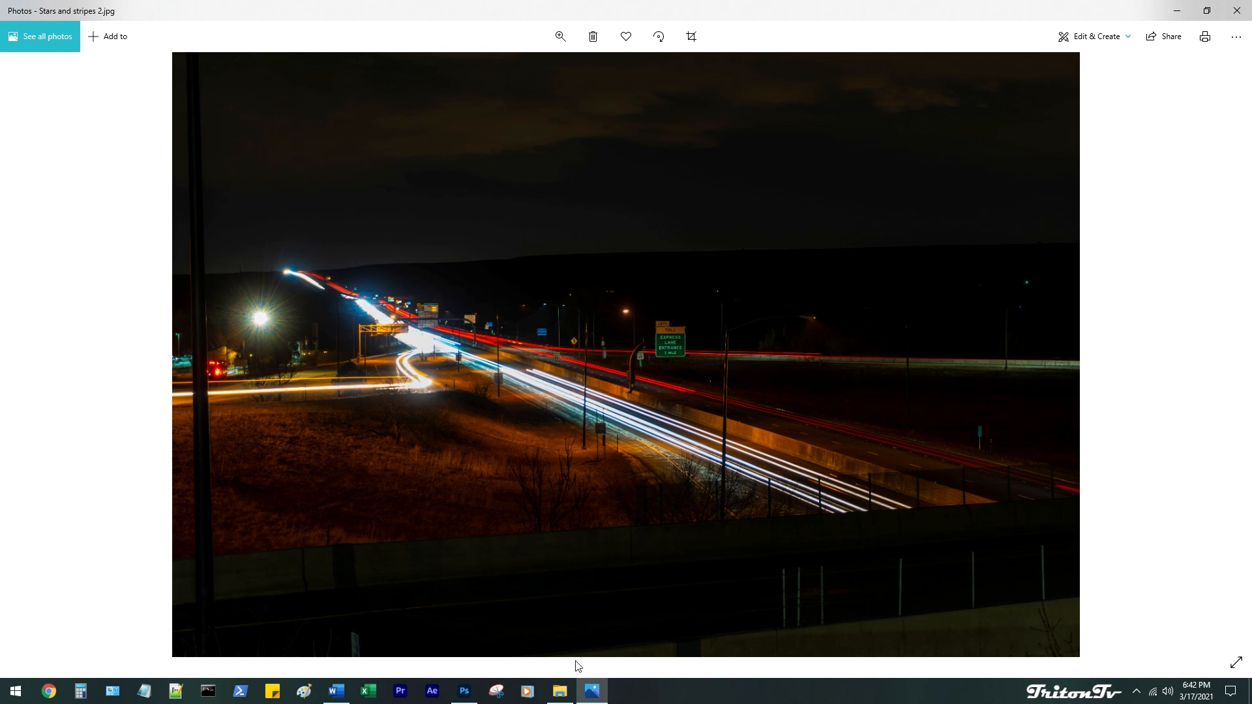
Switch to File Explorer and open the Alpha 6600 folder on the Samsung 860 Evo 1 (G:) drive
left_click(559, 691)
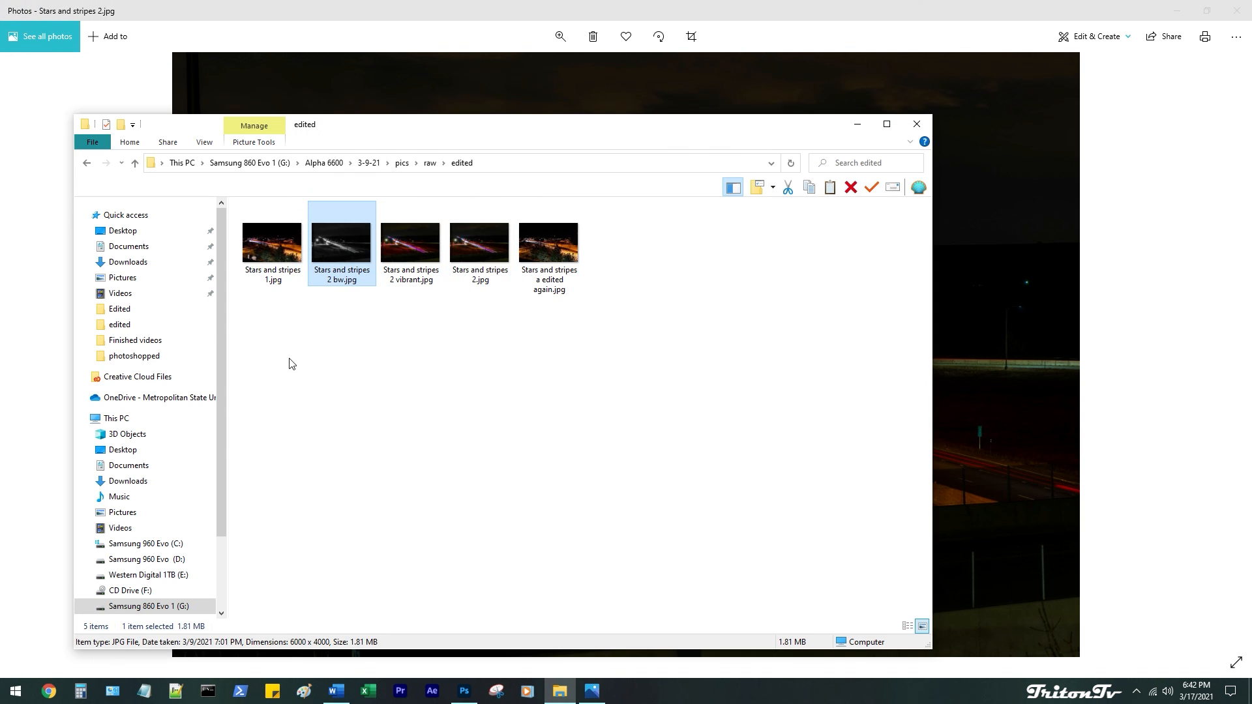
left_click(298, 373)
key("alt+Up")
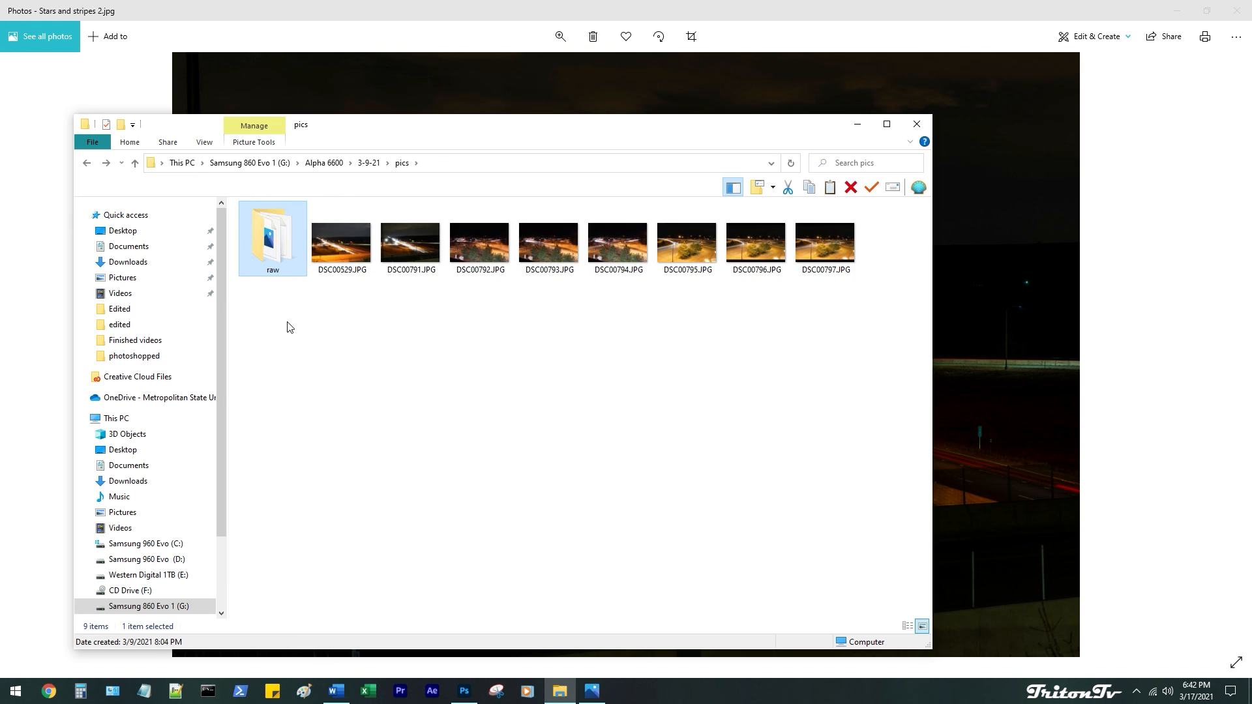
left_click(196, 606)
double_click(308, 241)
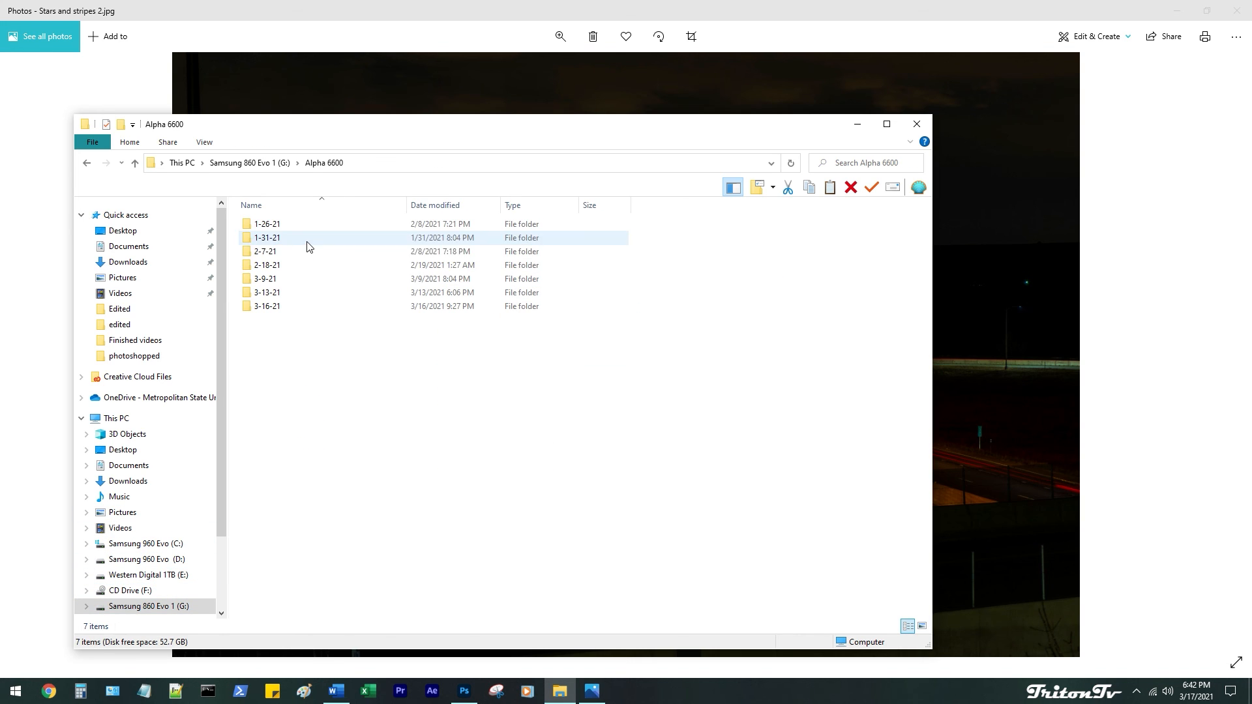
Open the FileHistory backup on Seagate 4TB (J:) and go to the Alpha 6600 folder within its drive I data
scroll(151, 579, "down", 2)
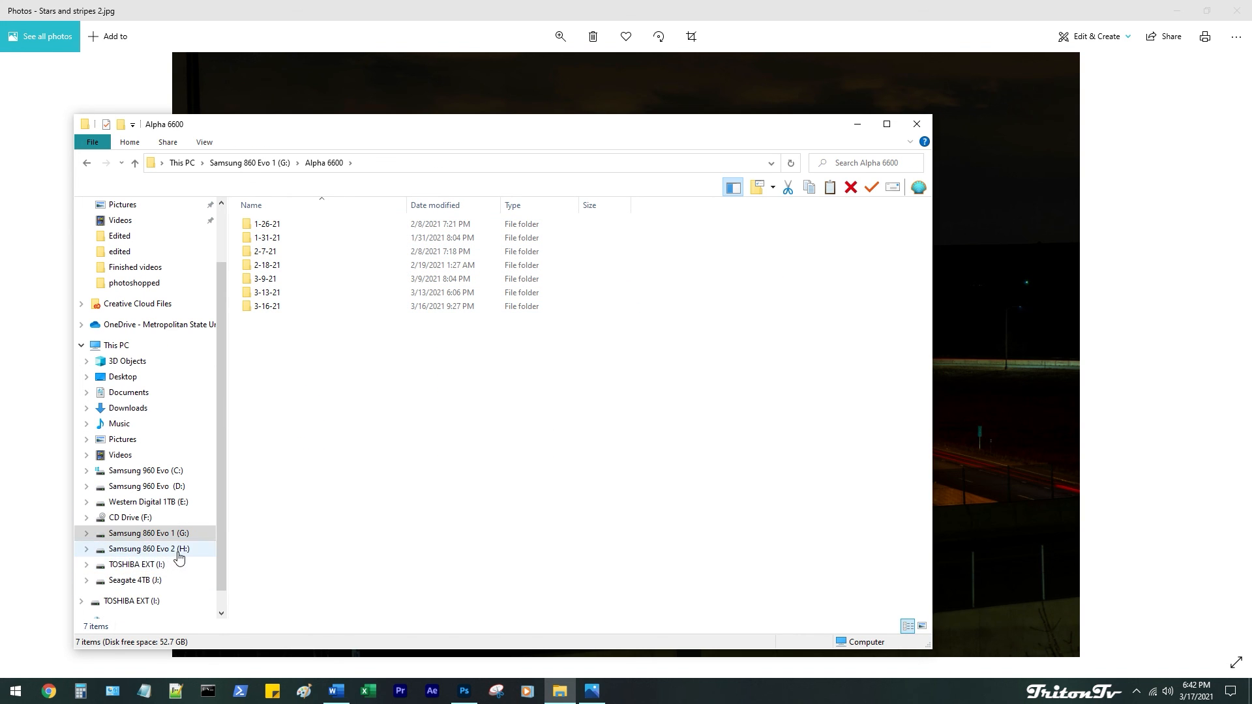
left_click(157, 580)
double_click(300, 235)
double_click(295, 230)
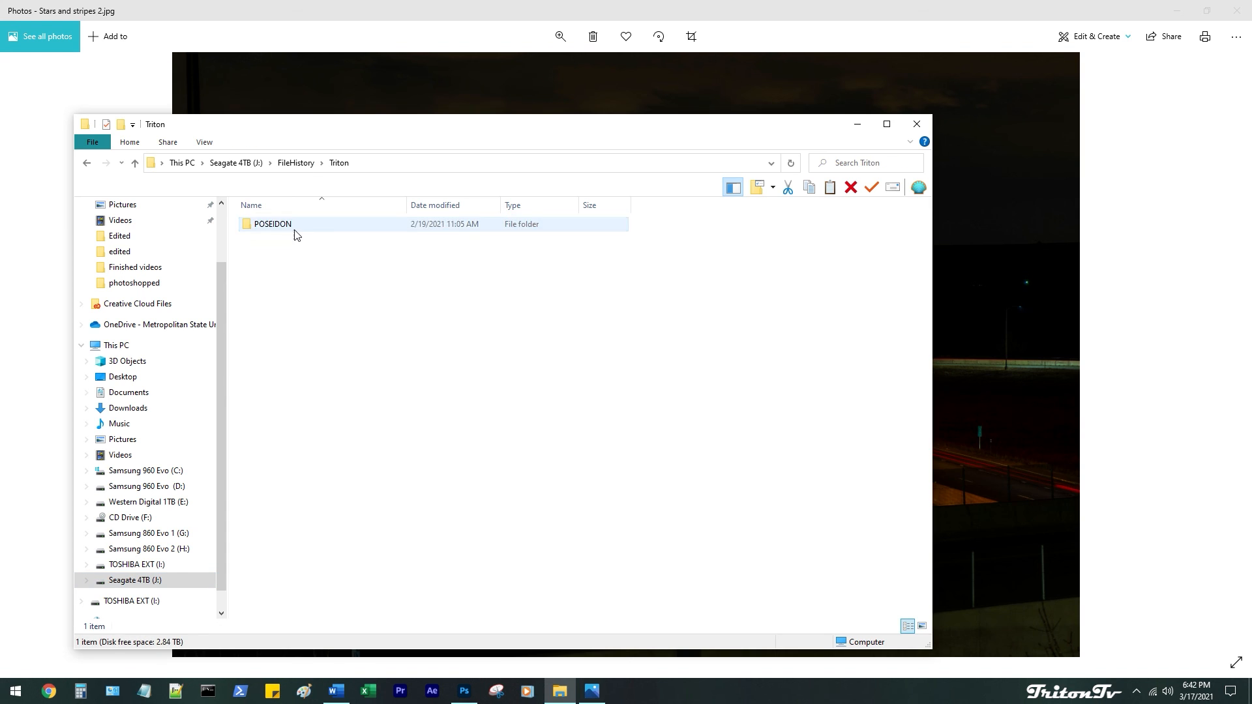
double_click(294, 228)
double_click(291, 239)
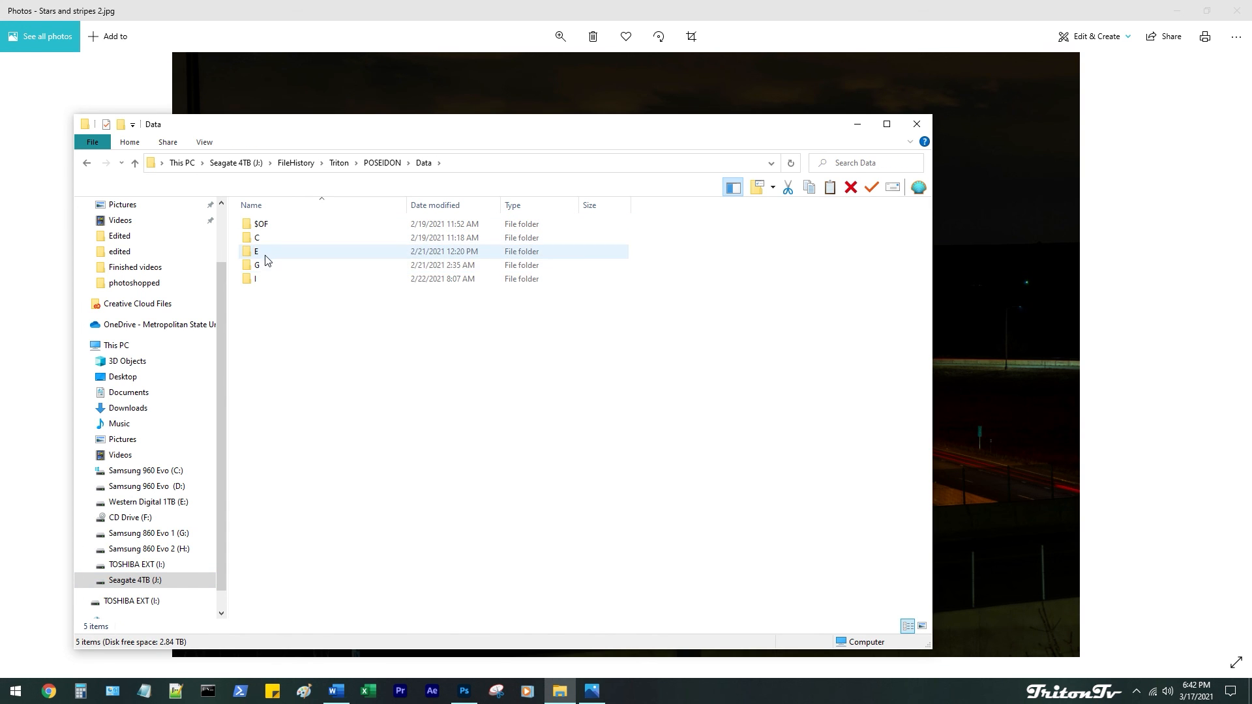
double_click(257, 280)
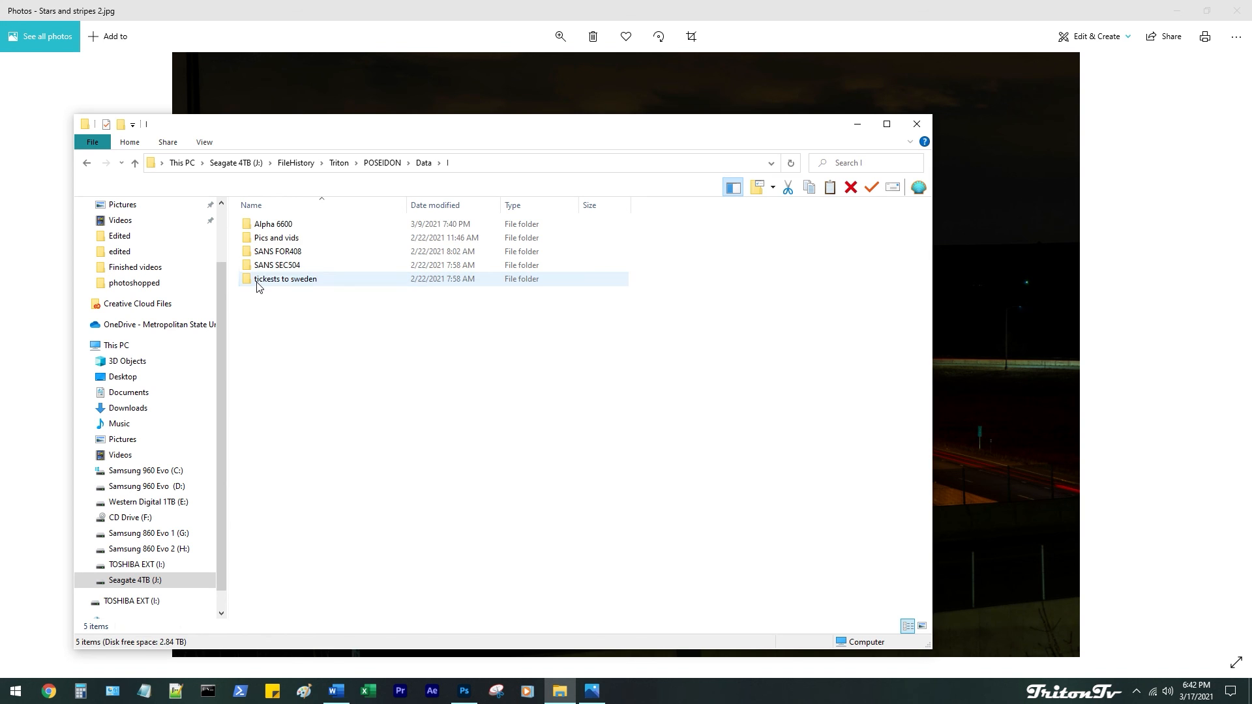
double_click(260, 223)
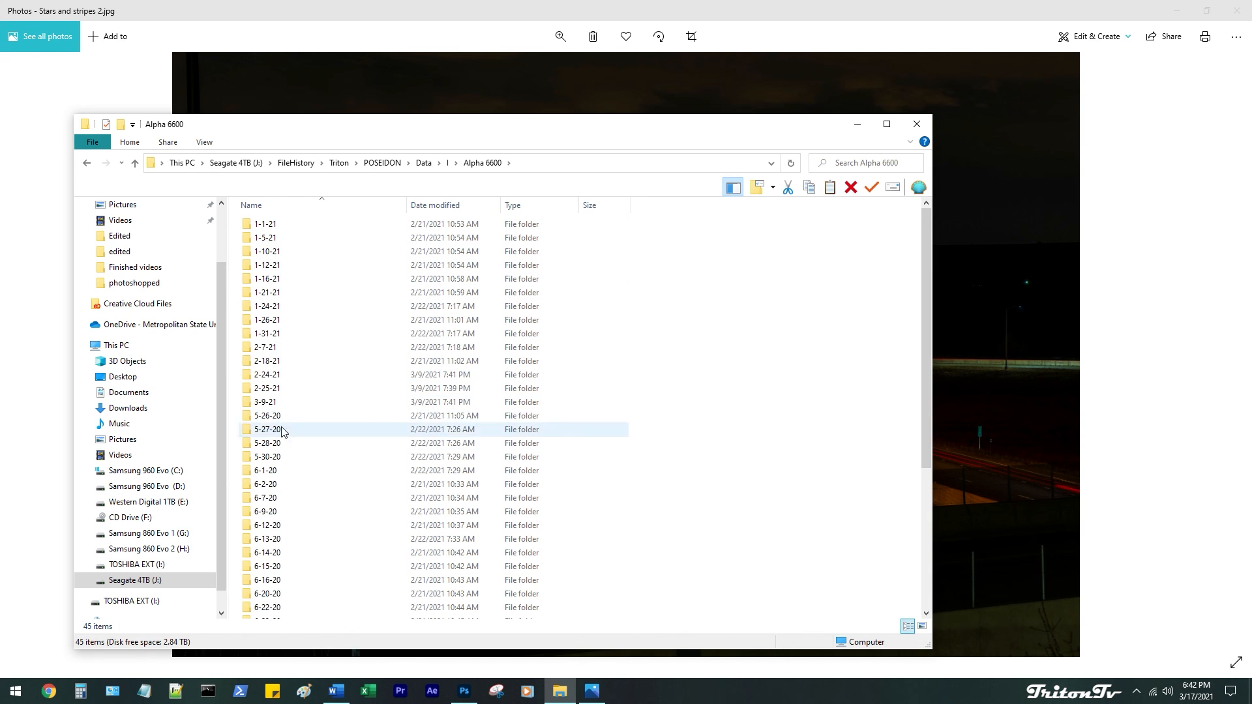
Open the pics folder inside the 7-16-20 folder
scroll(279, 394, "down", 5)
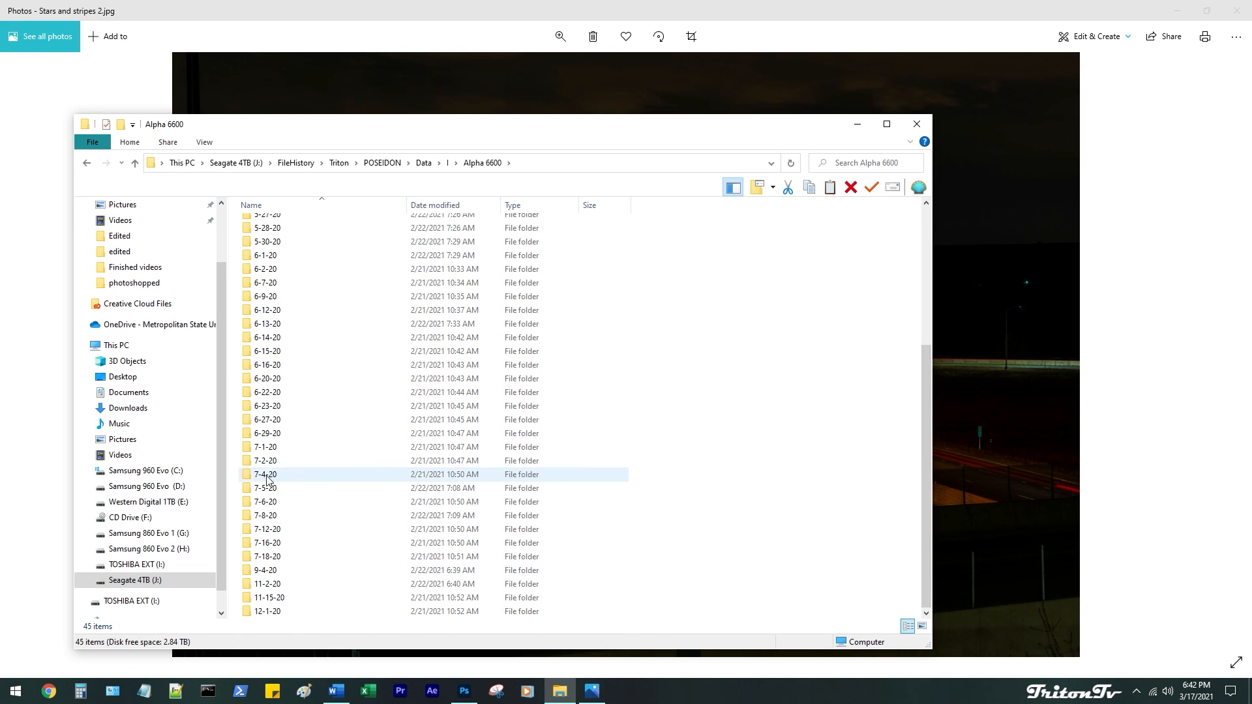
double_click(274, 548)
double_click(284, 228)
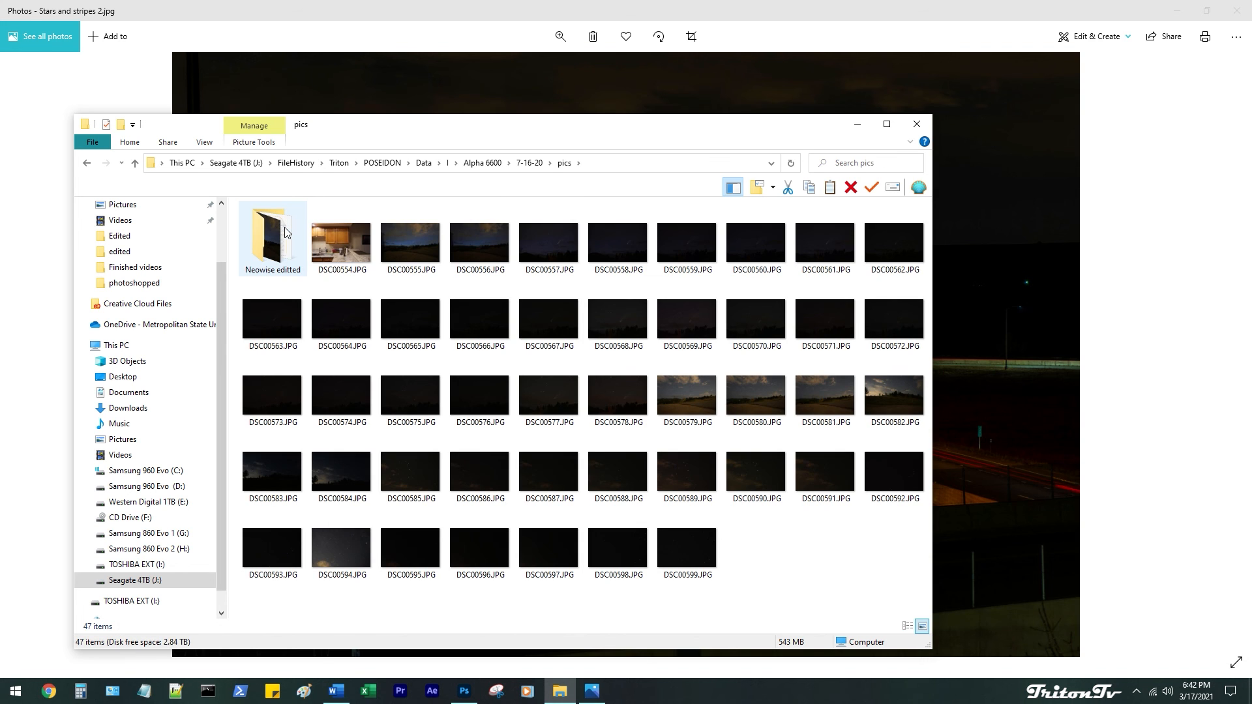
View the comet photos one after another starting at DSC00555.JPG, and close that photo viewer and the folder window
double_click(410, 243)
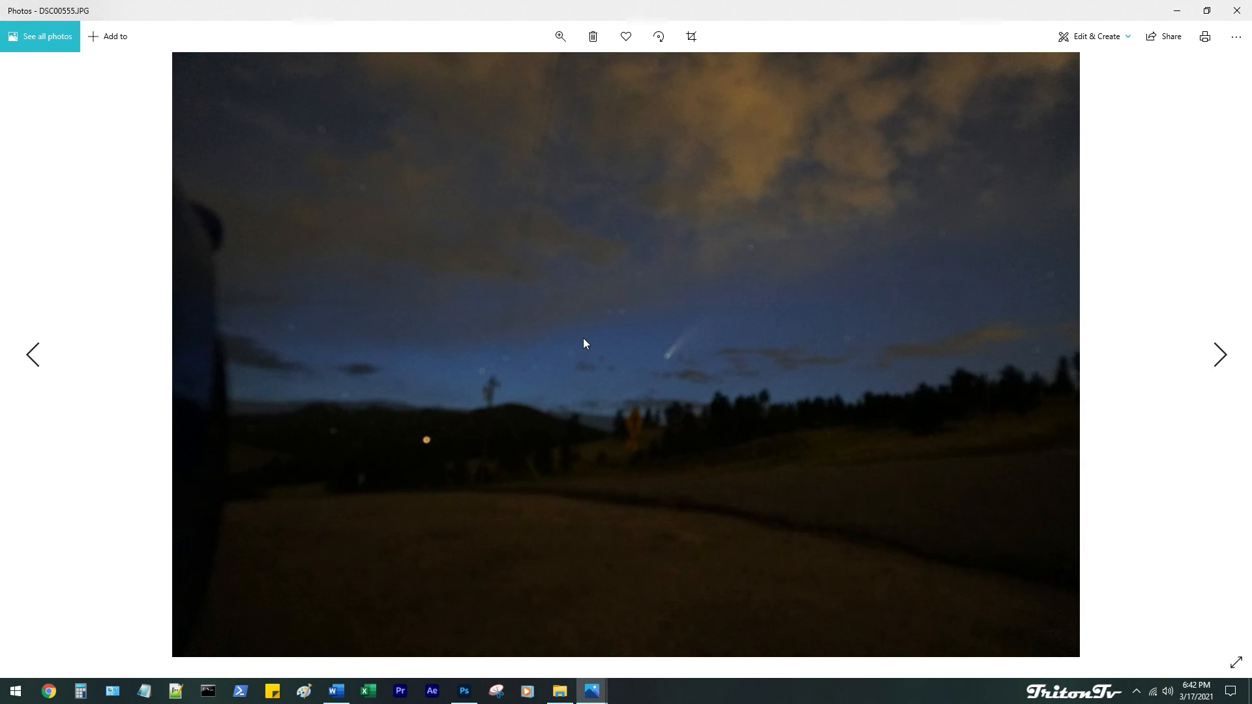
key("Right")
key("Right")
key("Right")
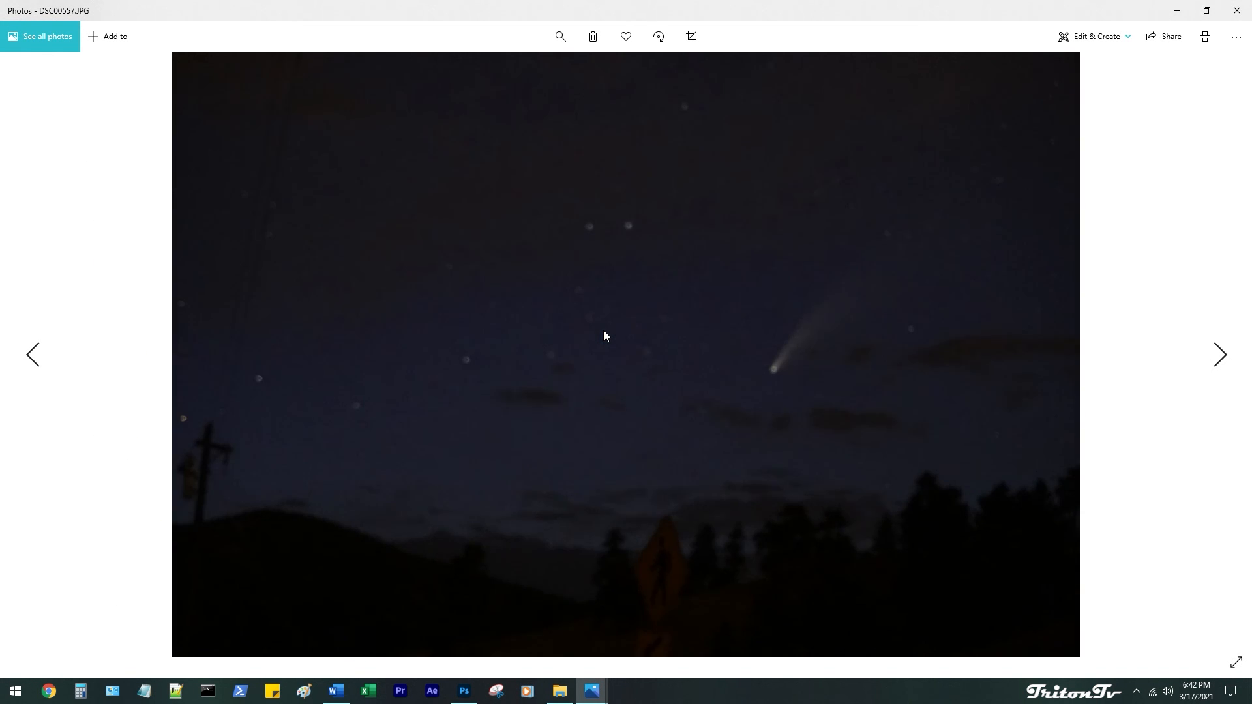
key("Right")
key("Right")
key("Right")
key("Right")
key("Right")
key("Right")
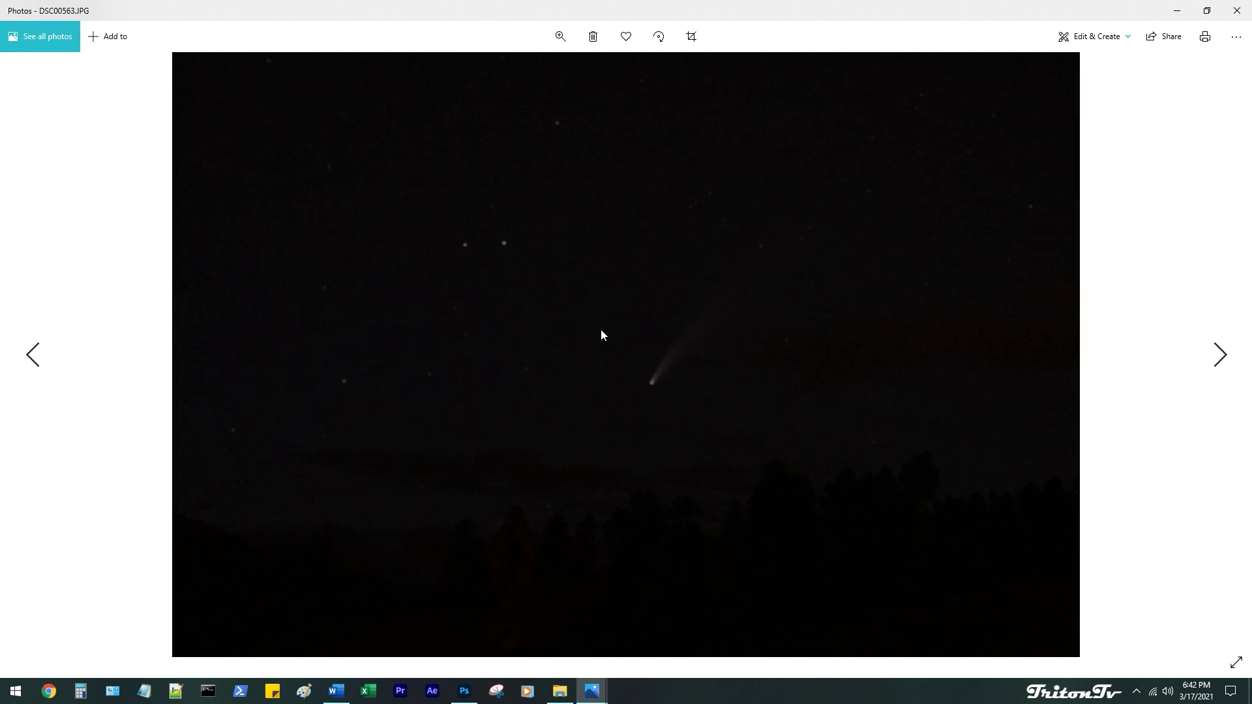
key("Right")
key("Right")
left_click(1237, 10)
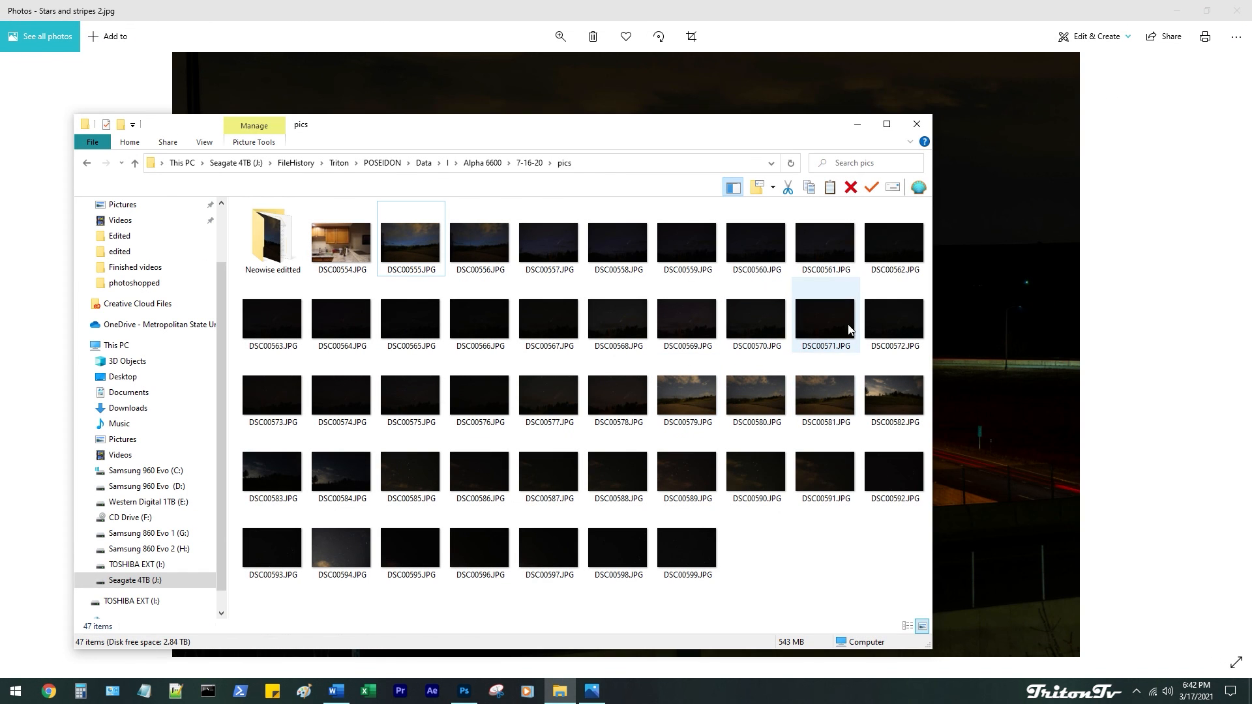
left_click(913, 125)
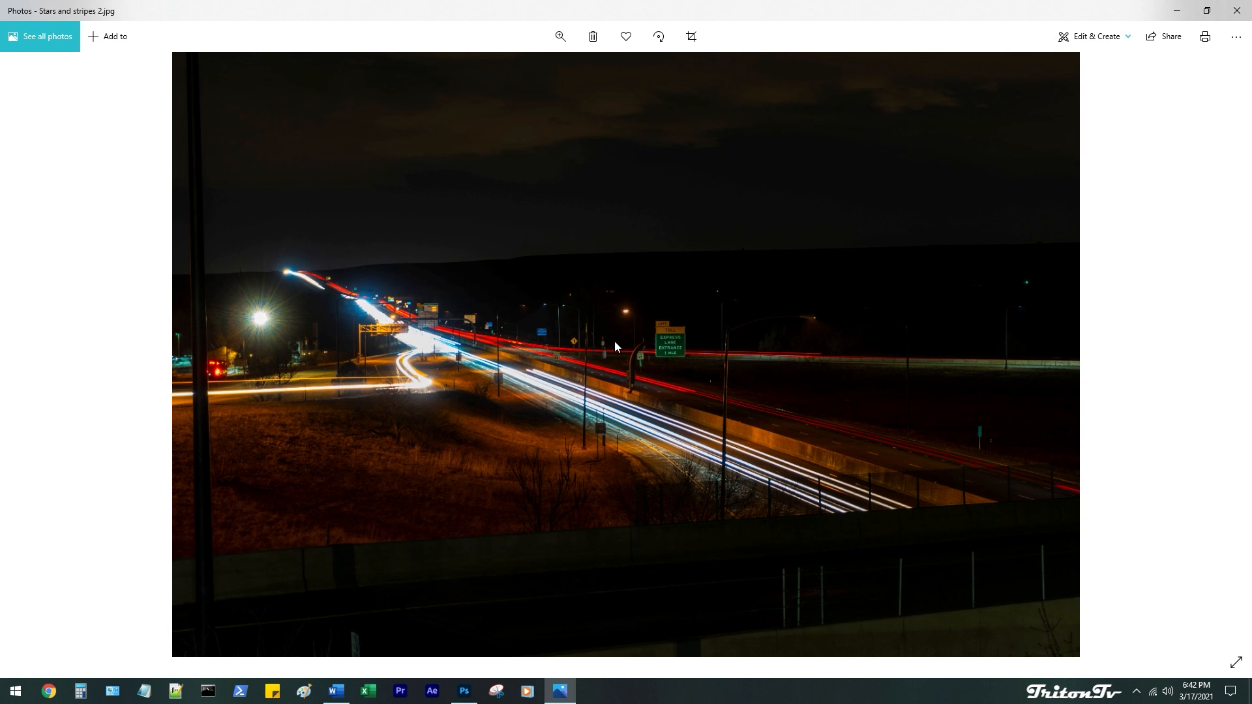